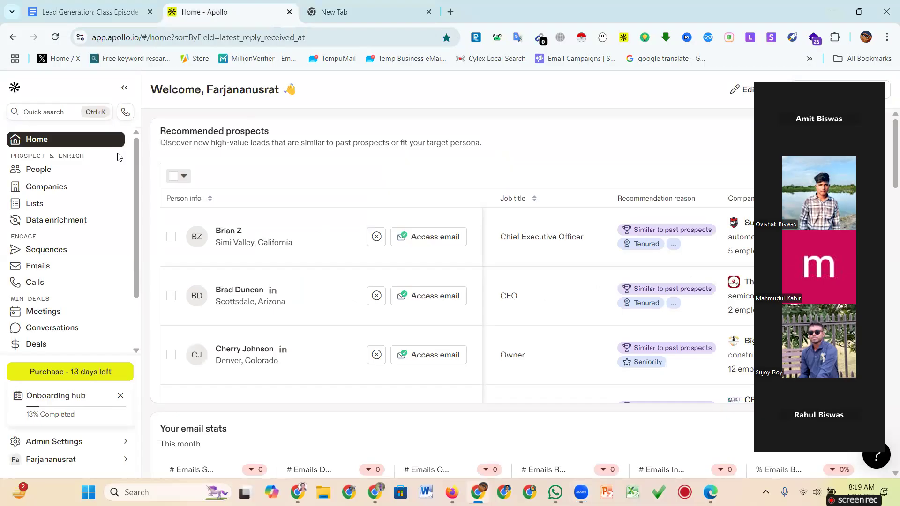
Log out of the current Apollo account from the sidebar account menu.
left_click(125, 462)
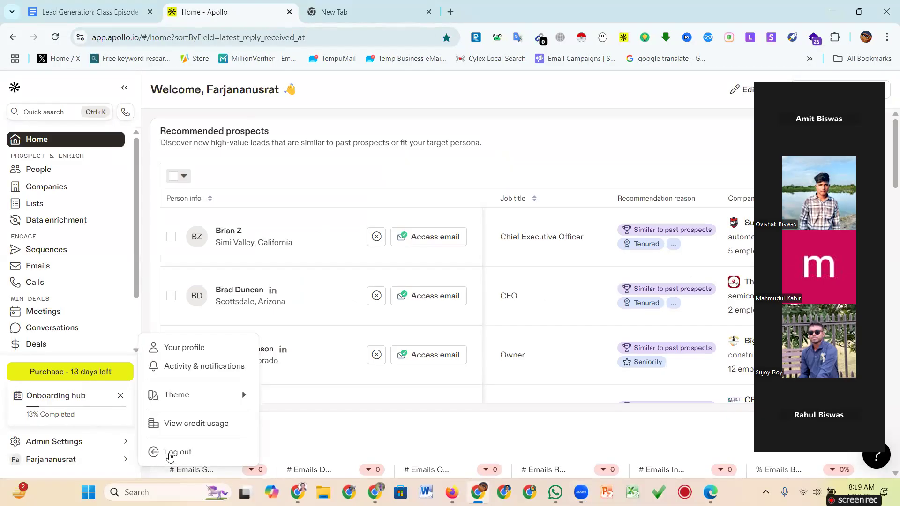
left_click(190, 453)
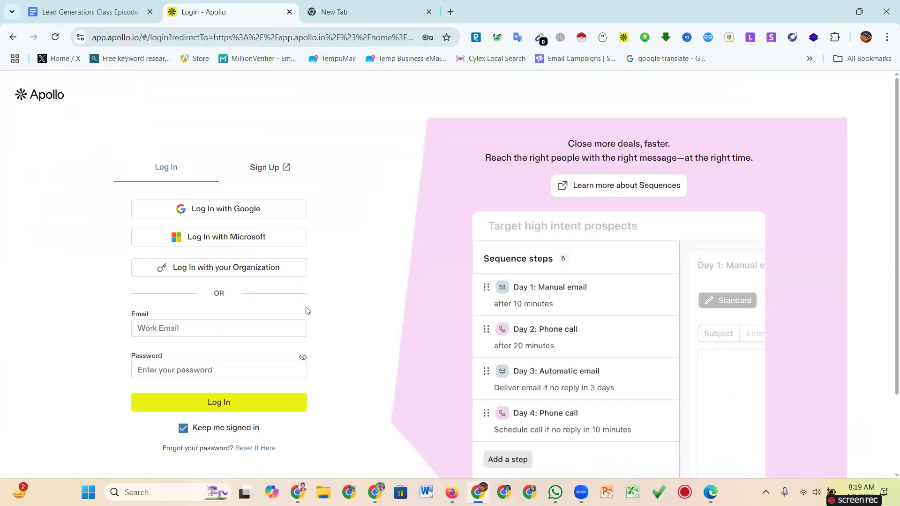
scroll(319, 287, "down", 2)
scroll(319, 288, "up", 2)
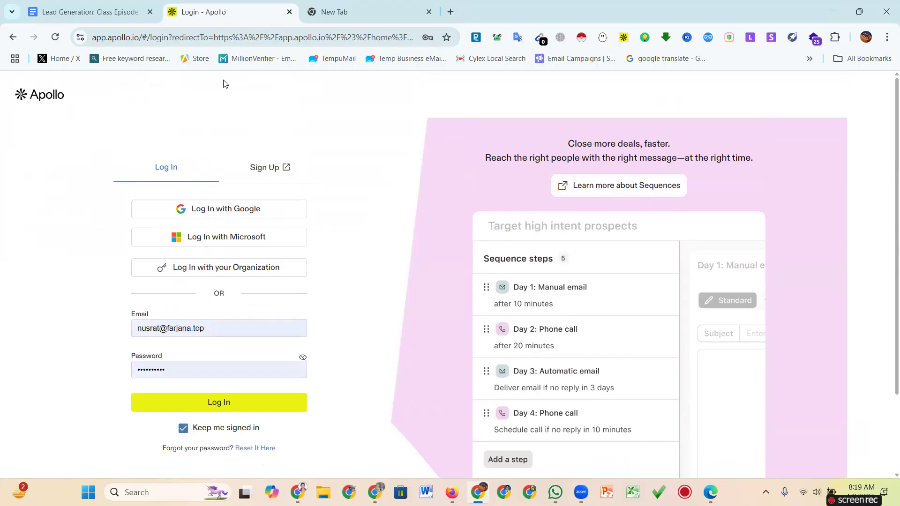
Close the Apollo login tab and load Apollo.io in the browser.
left_click(290, 12)
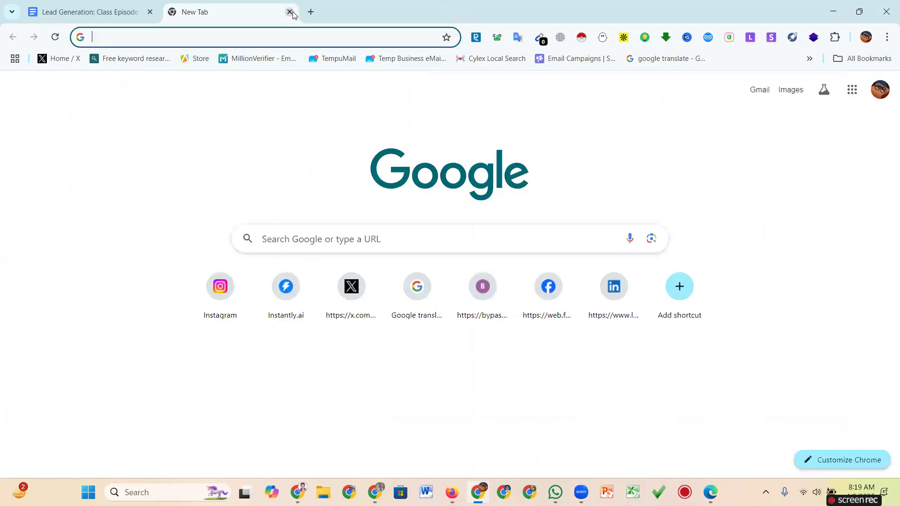
left_click(247, 36)
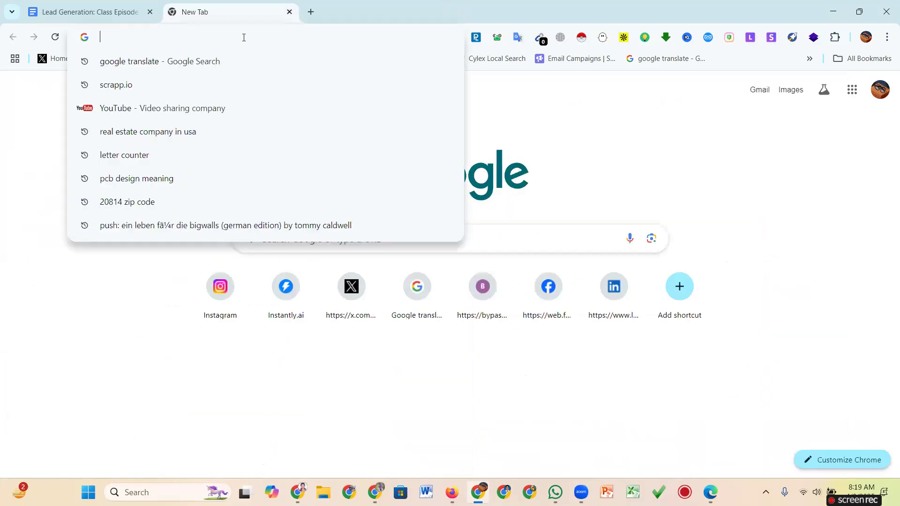
type("Apol")
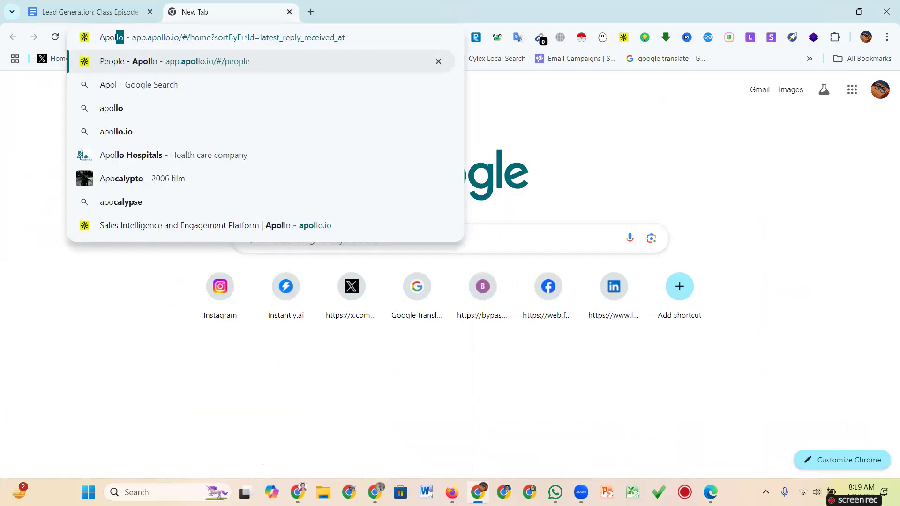
type("lo.io")
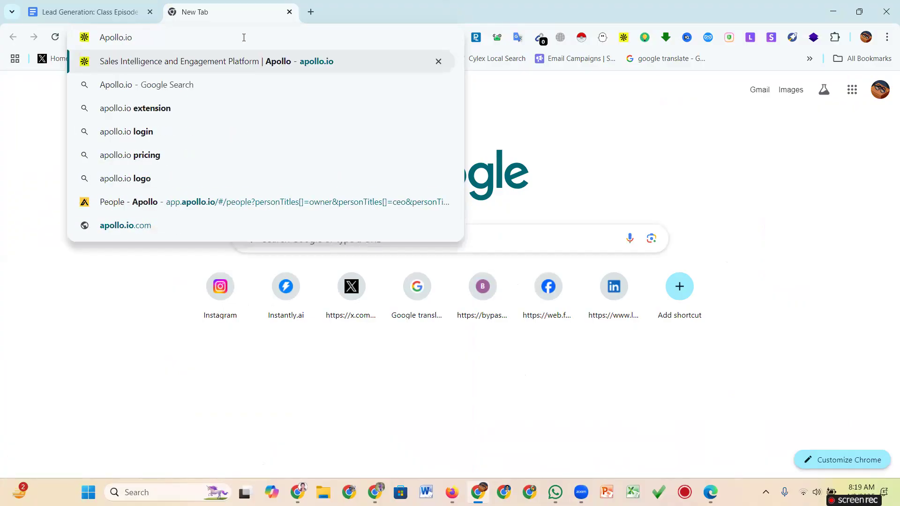
key("Return")
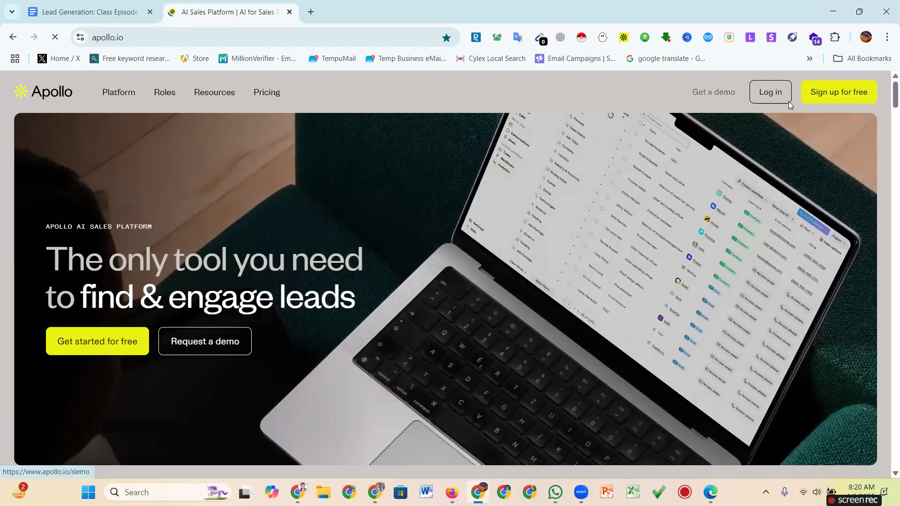
Open Apollo's free sign-up page and reload the stalled tab.
left_click(836, 99)
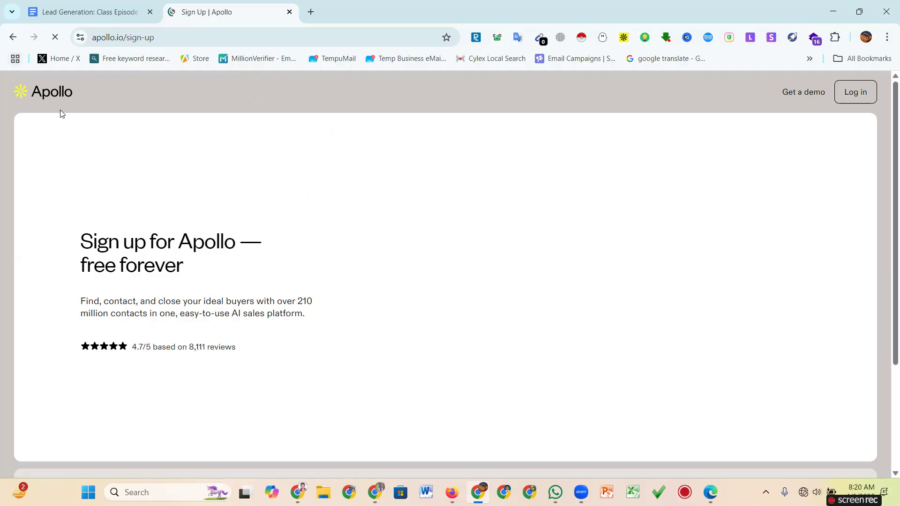
scroll(368, 288, "down", 3)
scroll(368, 286, "up", 3)
right_click(232, 14)
left_click(273, 103)
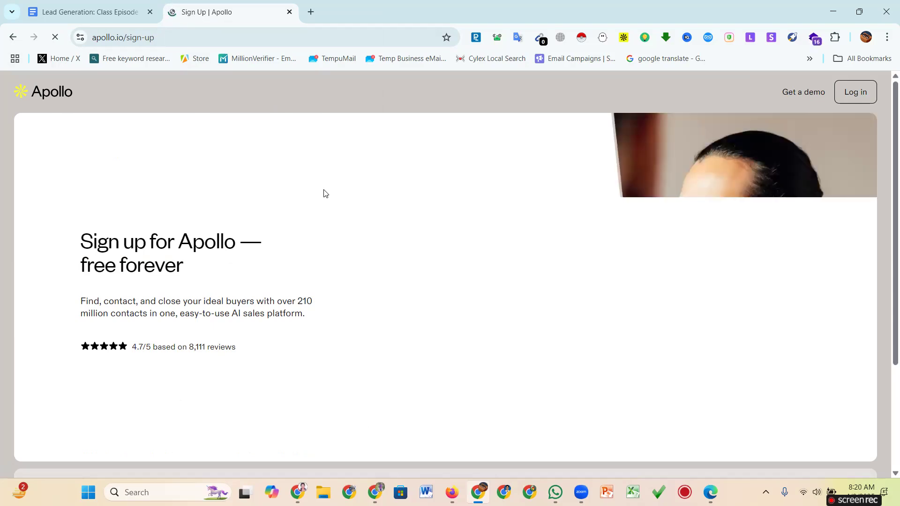
Accept the terms of service and privacy policy, then choose Sign up with Google.
scroll(388, 294, "down", 4)
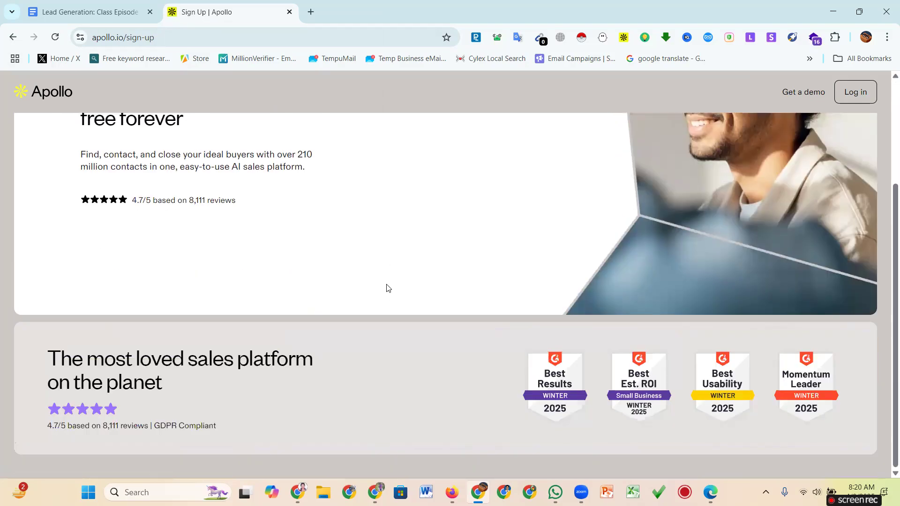
scroll(328, 305, "up", 4)
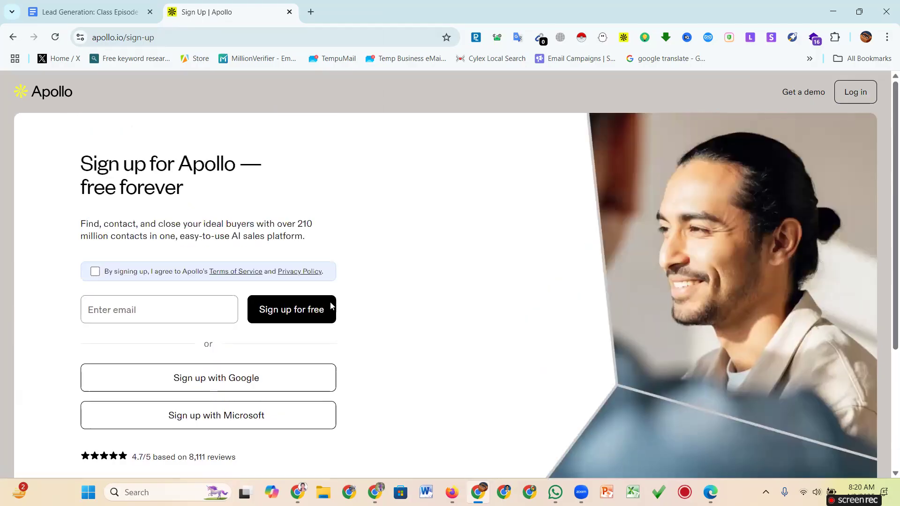
left_click(94, 273)
scroll(230, 276, "down", 2)
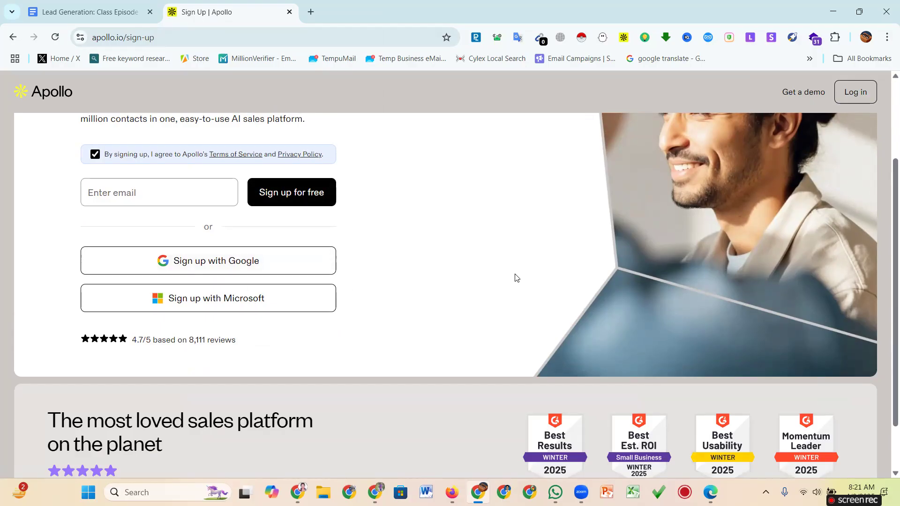
left_click(255, 266)
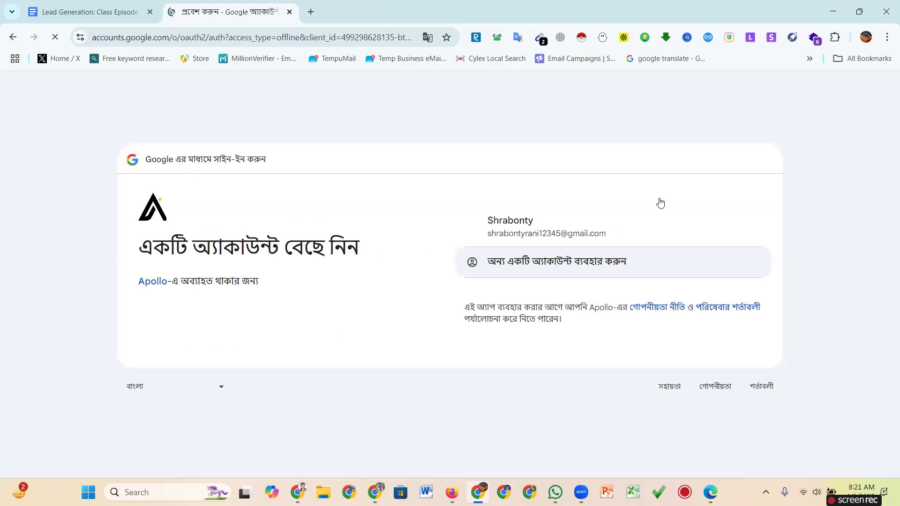
Pick the listed Google account and continue into Apollo's Home page.
left_click(539, 236)
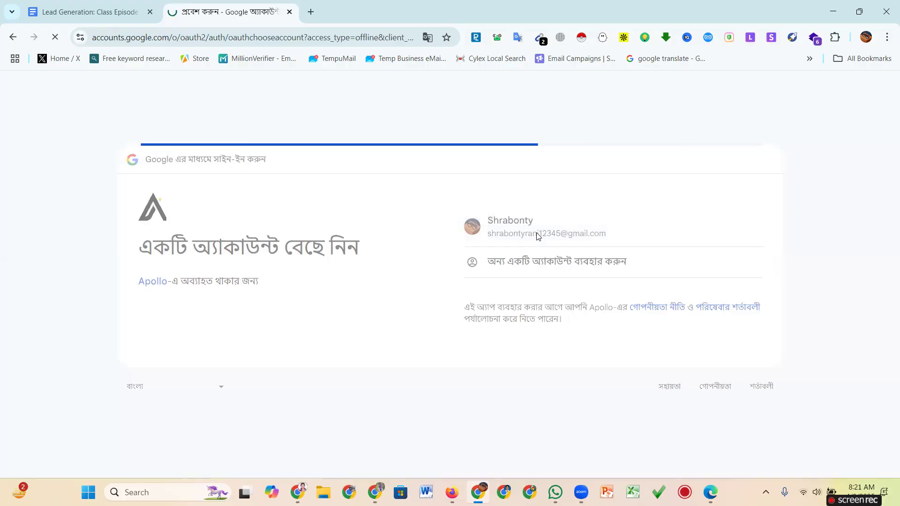
left_click(689, 341)
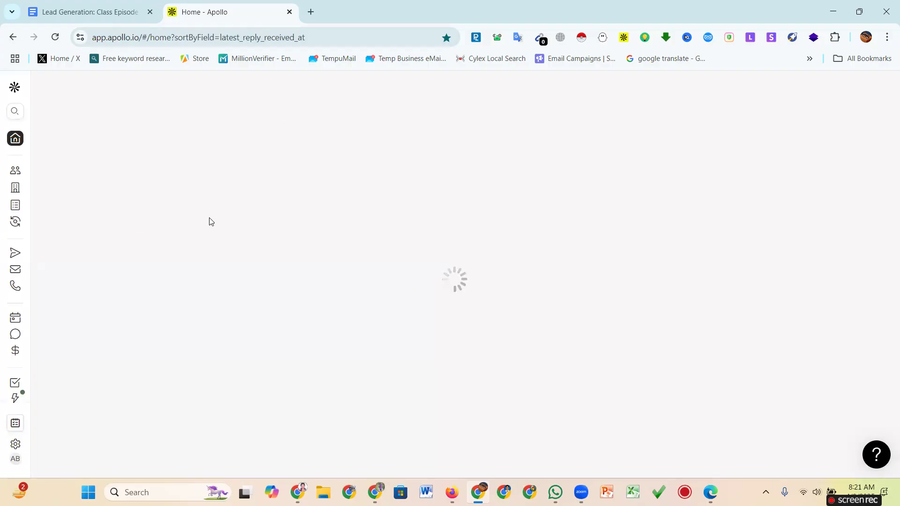
Log out of the newly signed-in Apollo account to return to the login page.
mouse_move(34, 123)
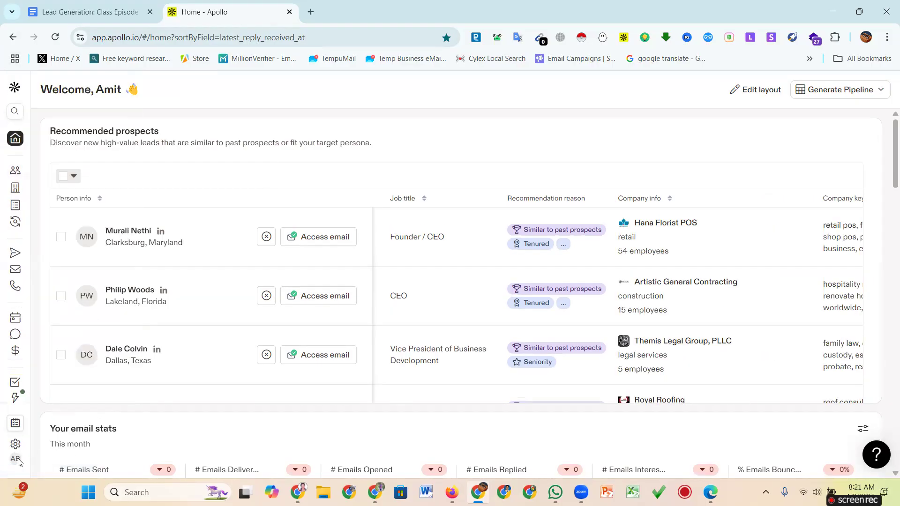
mouse_move(18, 464)
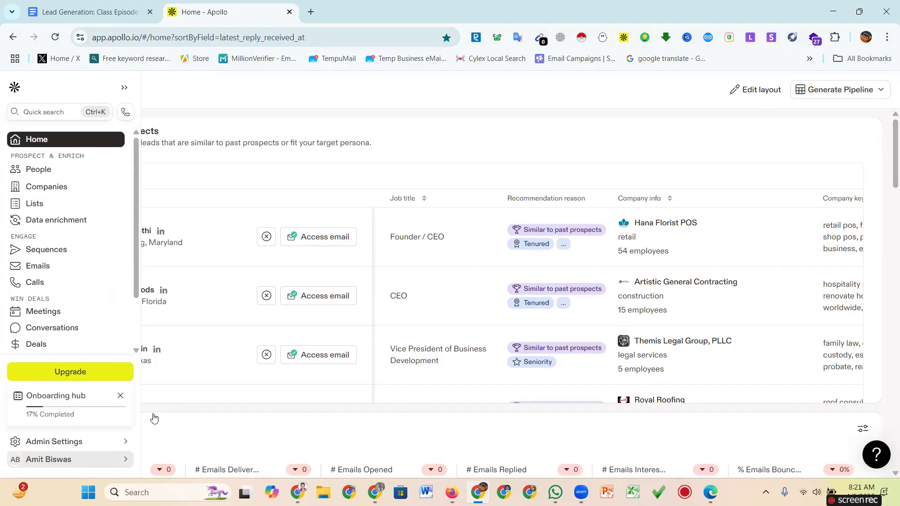
mouse_move(154, 418)
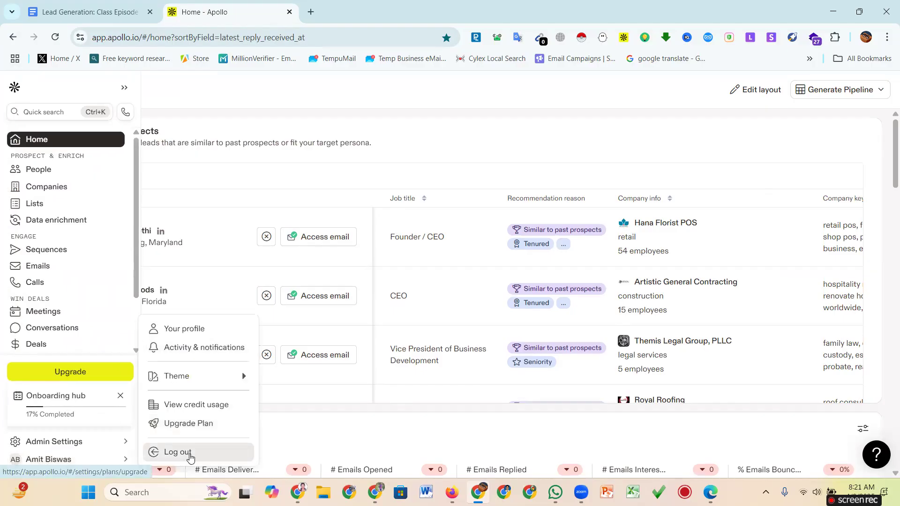
key("F5")
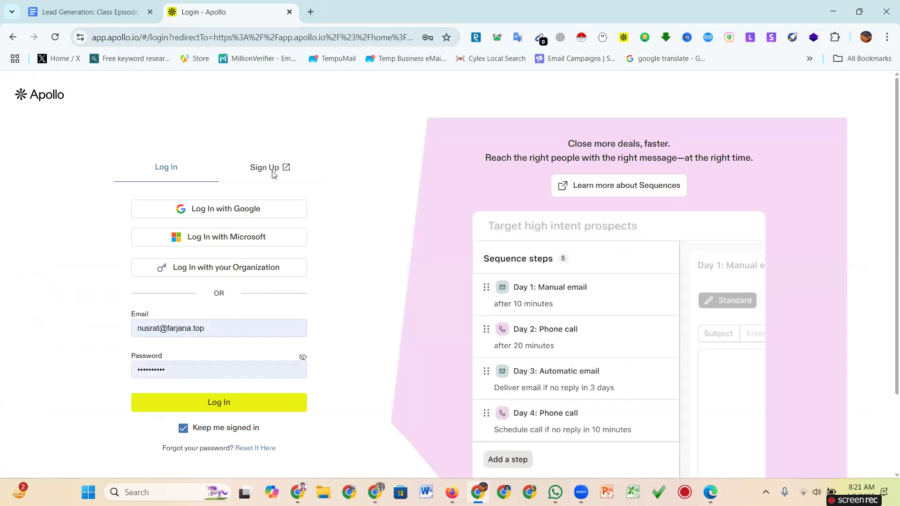
Move from the login page to Apollo's free sign-up form and select the email field.
left_click(270, 170)
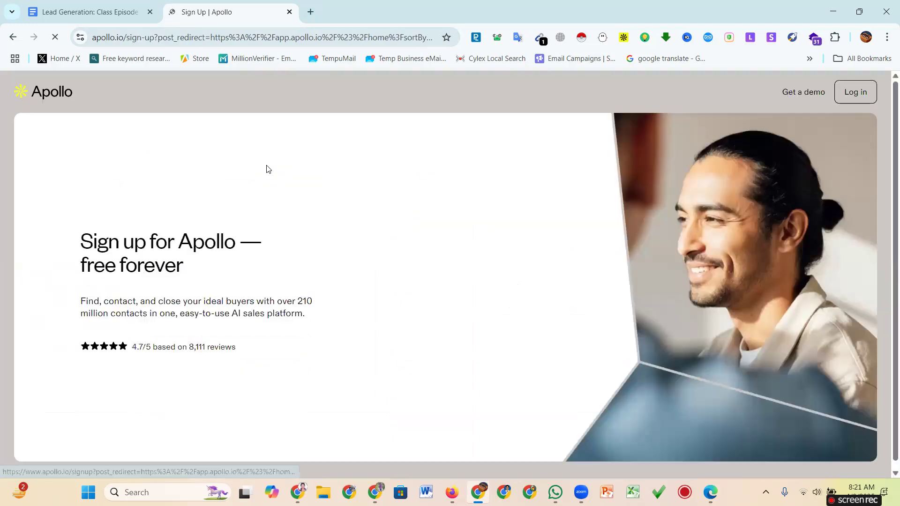
scroll(366, 249, "down", 3)
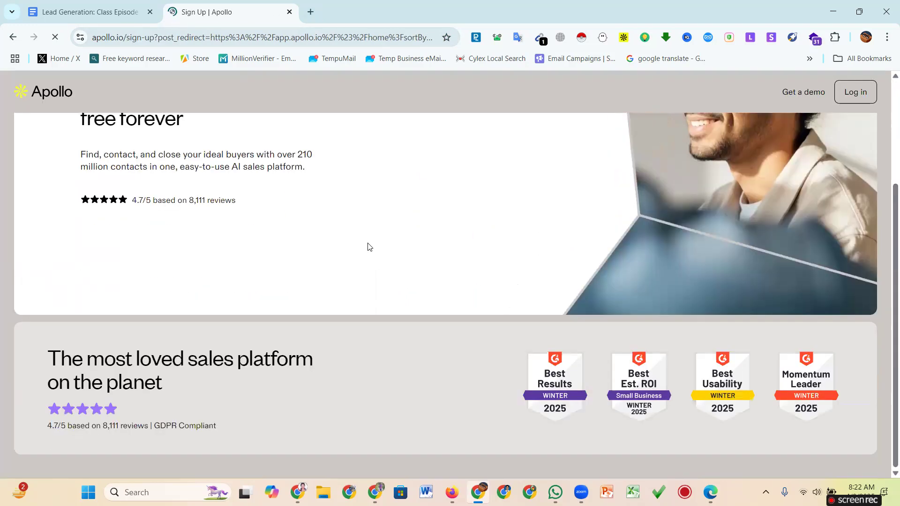
scroll(369, 247, "up", 3)
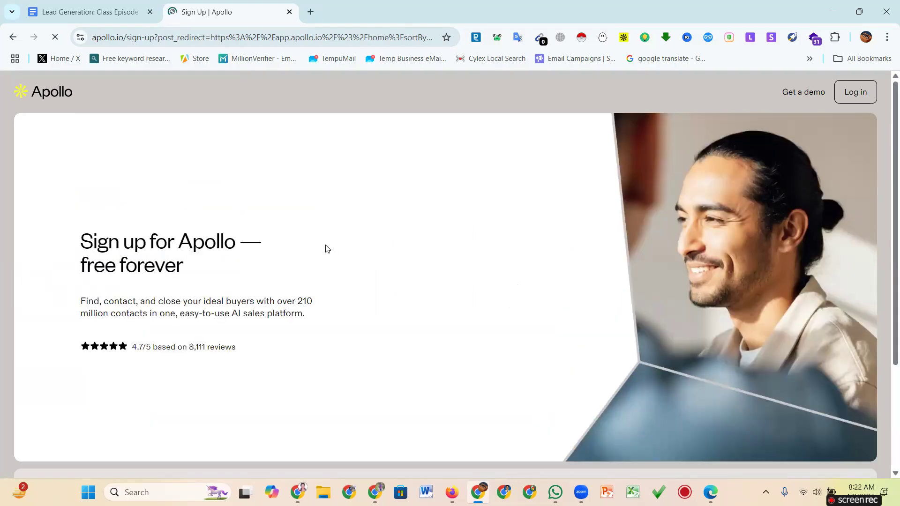
scroll(281, 295, "down", 3)
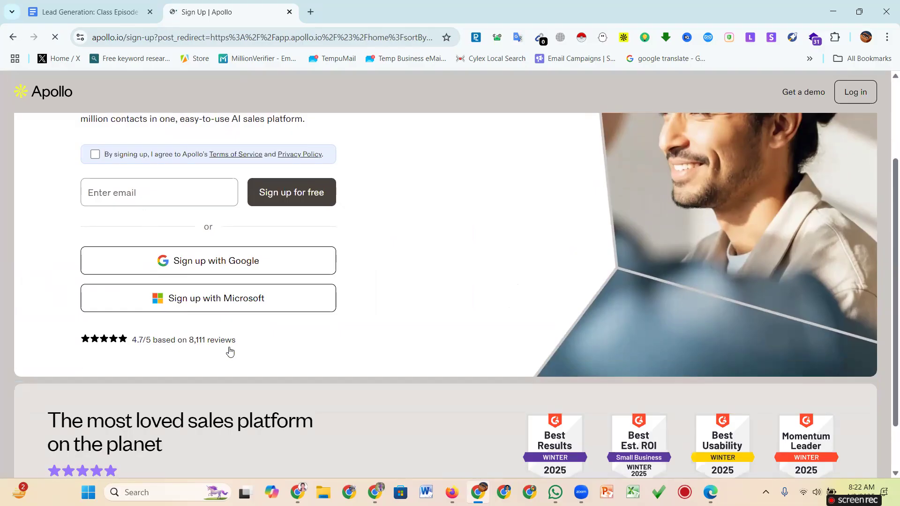
scroll(226, 351, "up", 1)
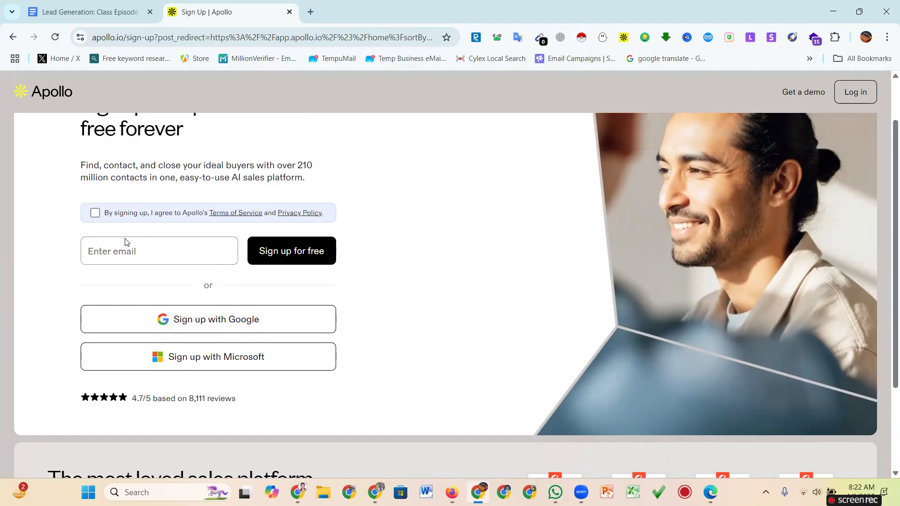
left_click(141, 253)
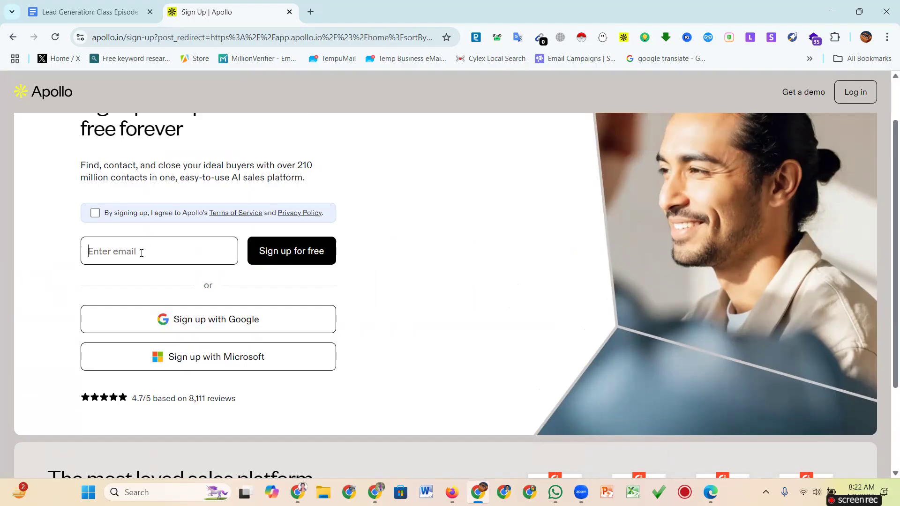
left_click(204, 326)
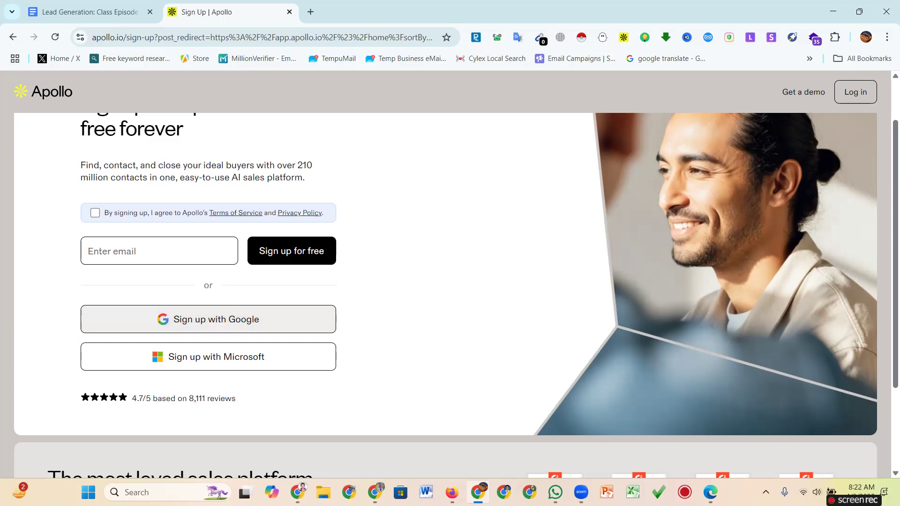
mouse_move(451, 493)
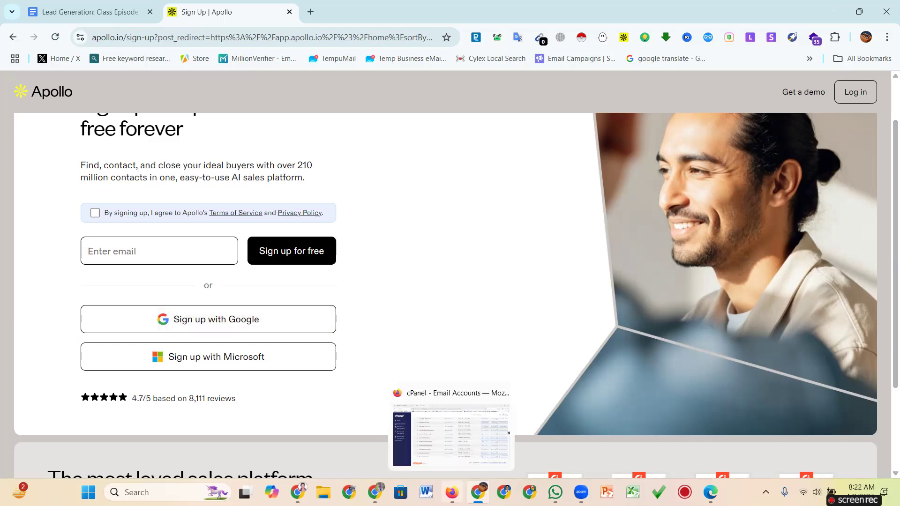
Copy the mailbox address from cPanel's Email Accounts list and return to Chrome.
left_click(417, 420)
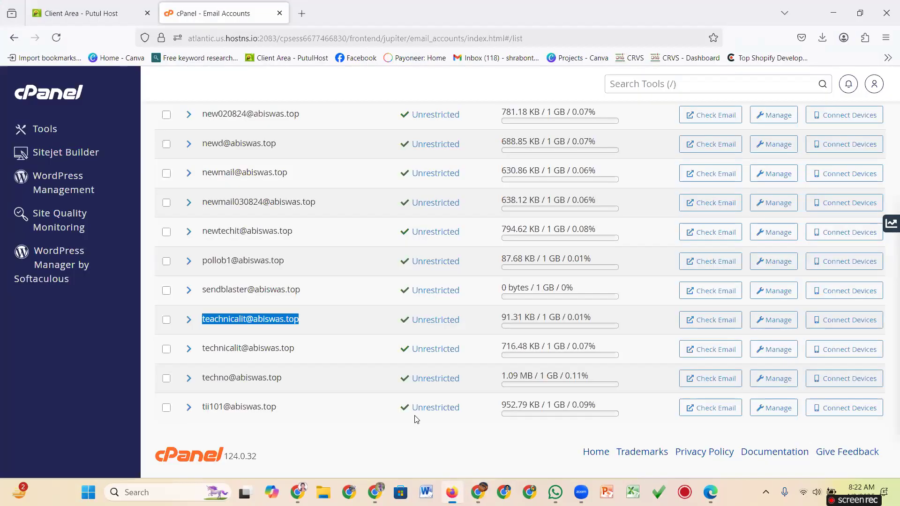
left_click_drag(320, 318, 197, 323)
key("ctrl+c")
left_click(478, 492)
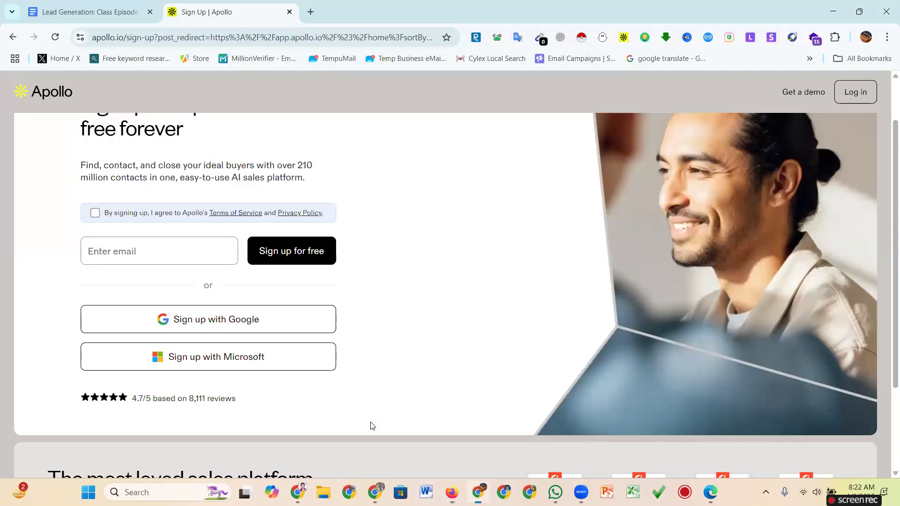
Paste the copied mailbox address, accept the terms, and submit the free sign-up.
left_click(156, 249)
key("ctrl+v")
left_click(95, 213)
left_click(291, 254)
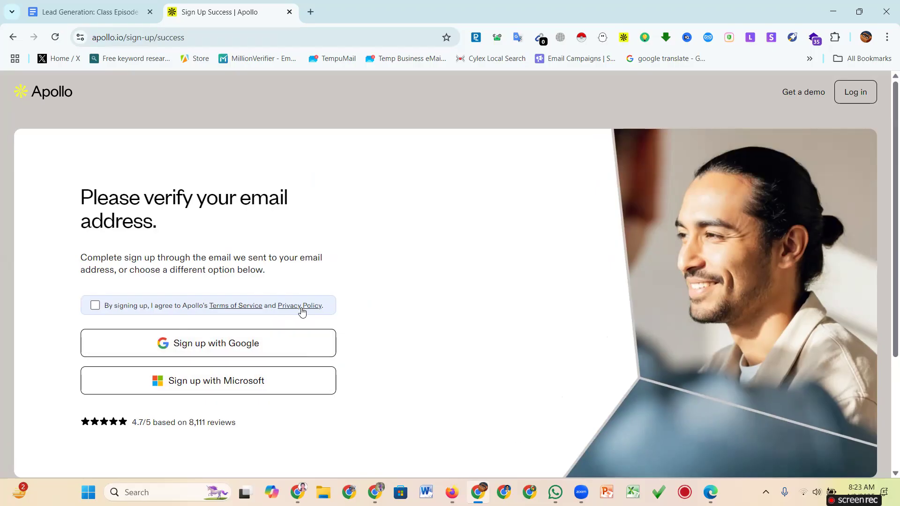
scroll(302, 308, "down", 3)
scroll(302, 307, "up", 3)
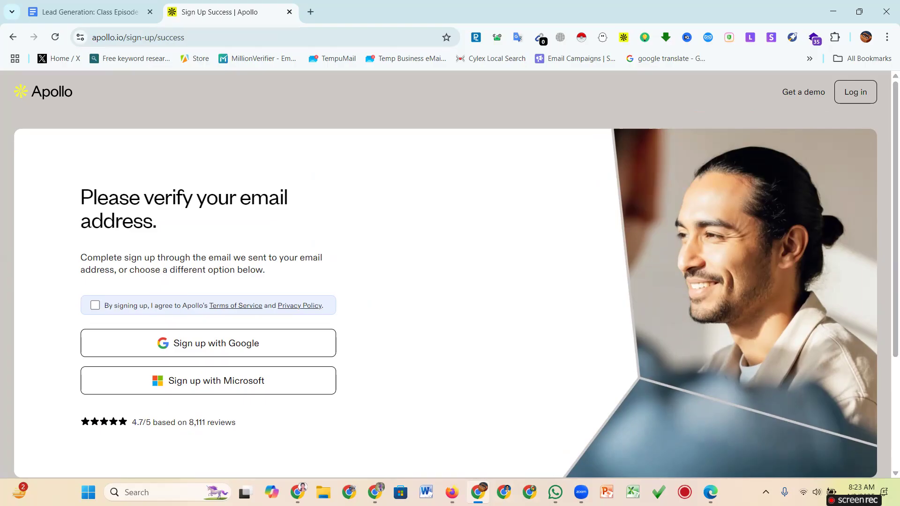
left_click(451, 492)
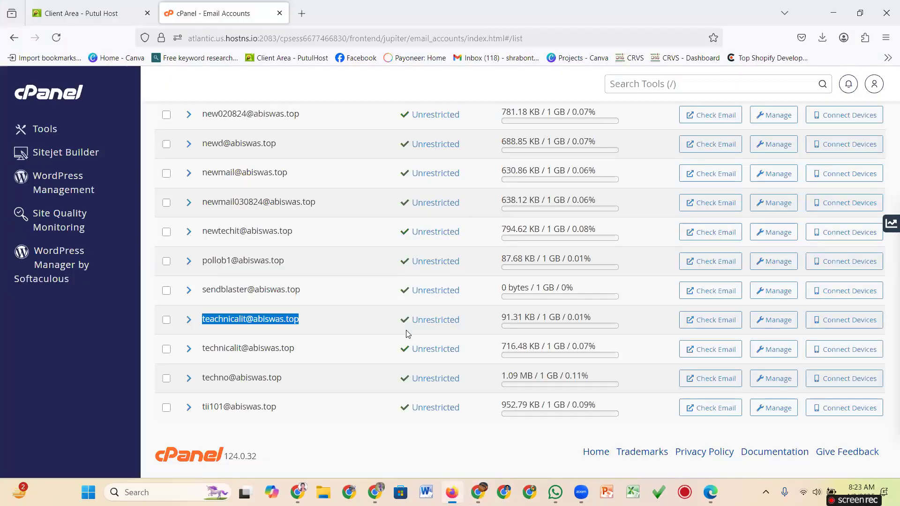
Open the mailbox's webmail inbox from cPanel, accepting the consent settings.
left_click(708, 320)
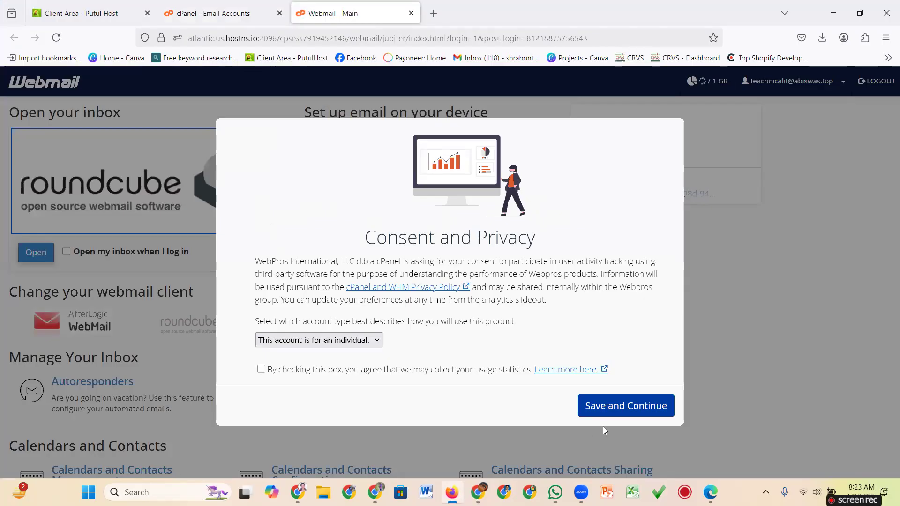
left_click(612, 411)
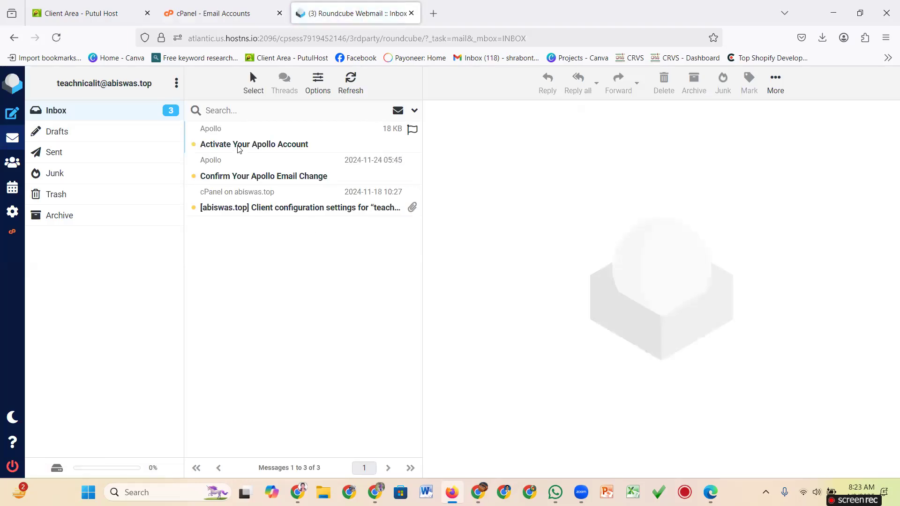
Open the 'Activate Your Apollo Account' email, allow its images, and follow the activation link.
left_click(239, 149)
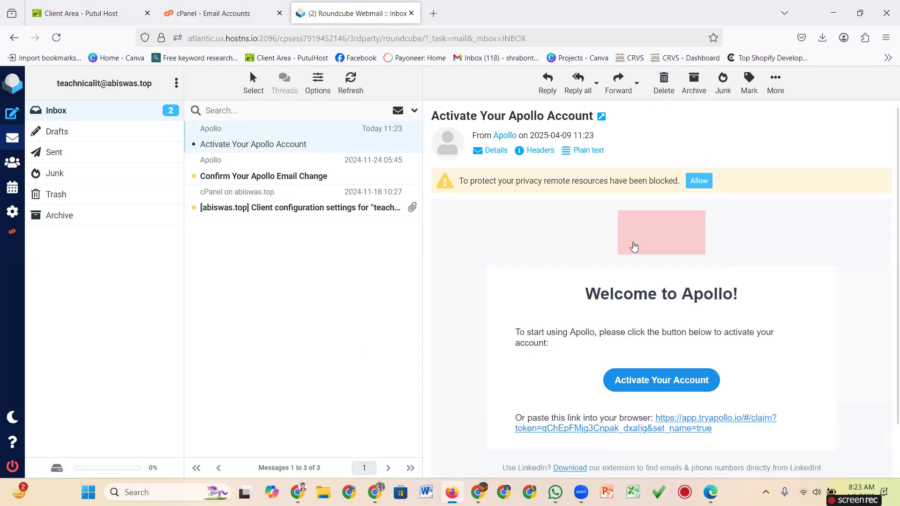
scroll(595, 305, "down", 2)
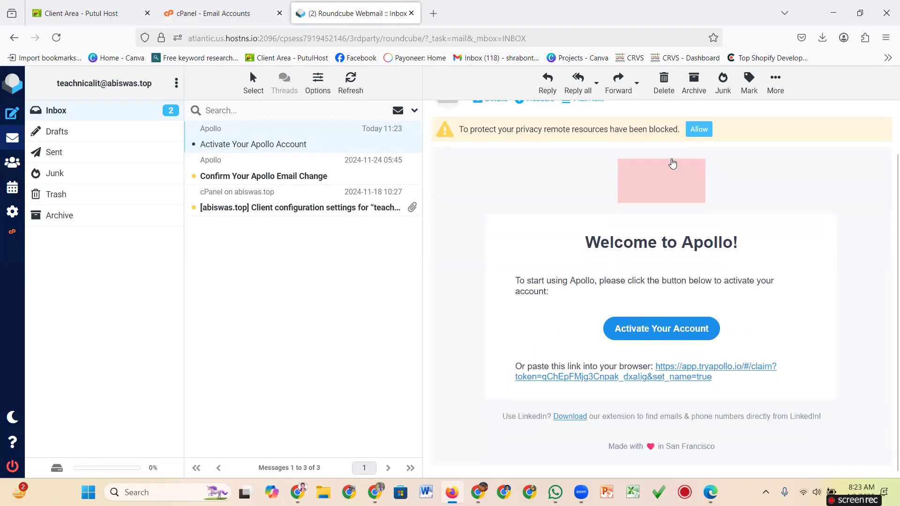
left_click(699, 129)
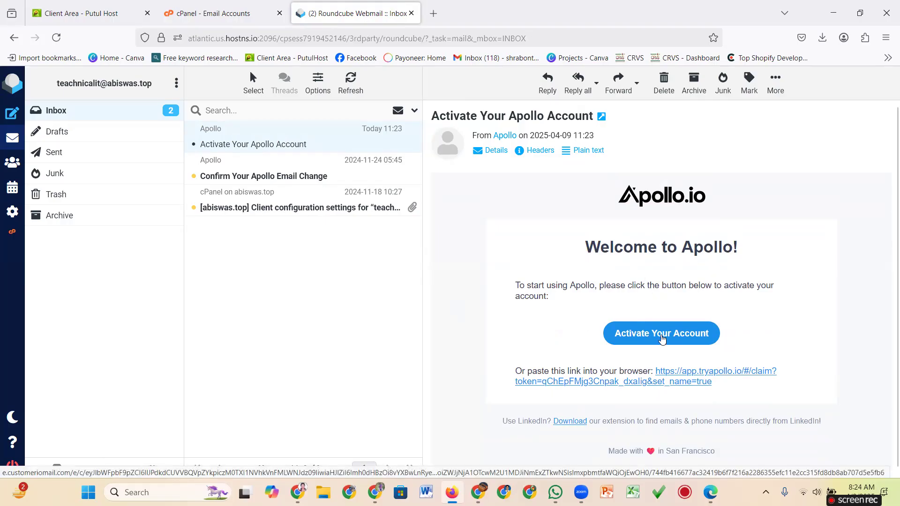
left_click(660, 337)
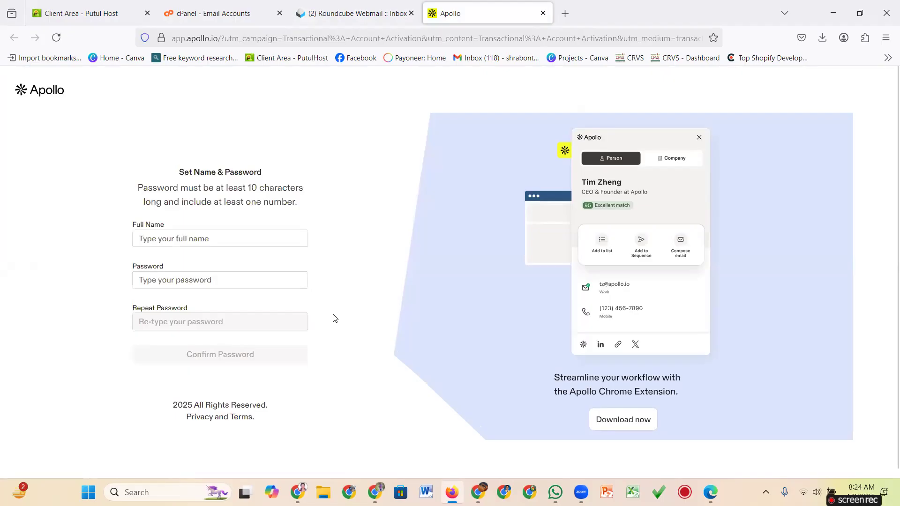
Enter the user's first name in the Full Name field.
left_click(226, 240)
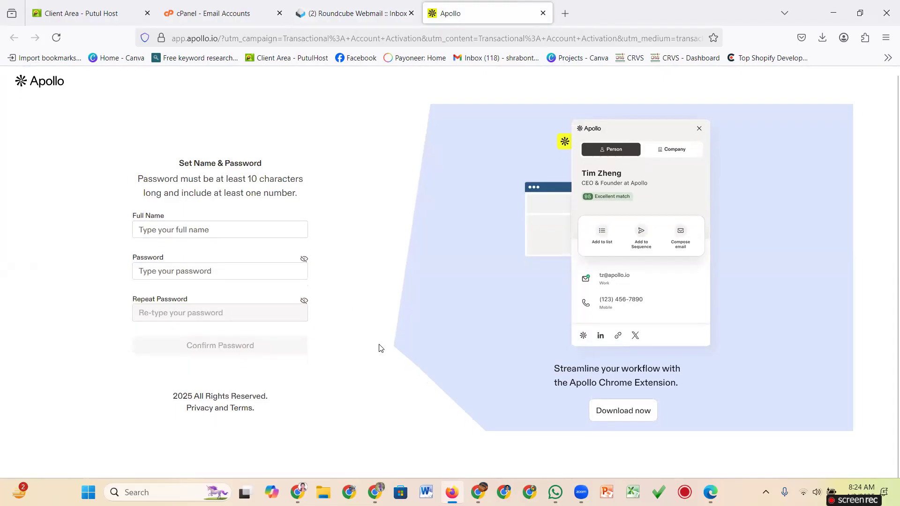
left_click(196, 239)
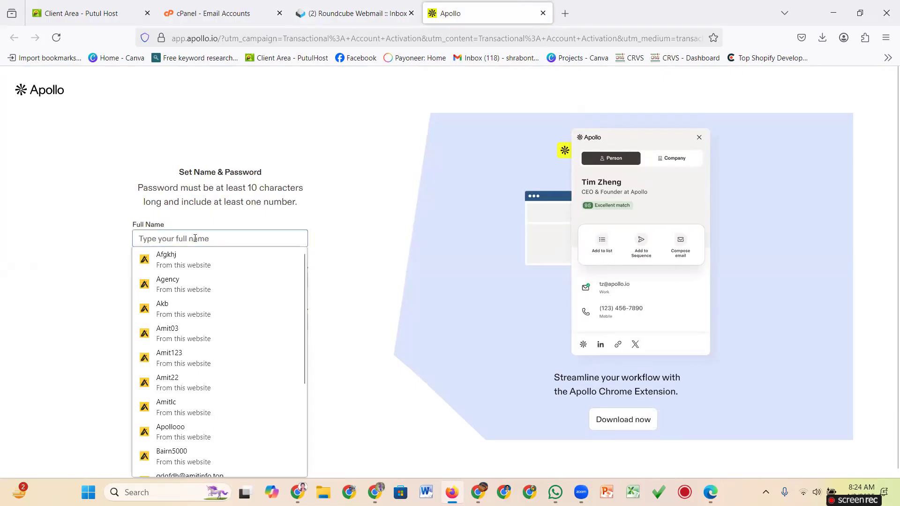
type("Ami")
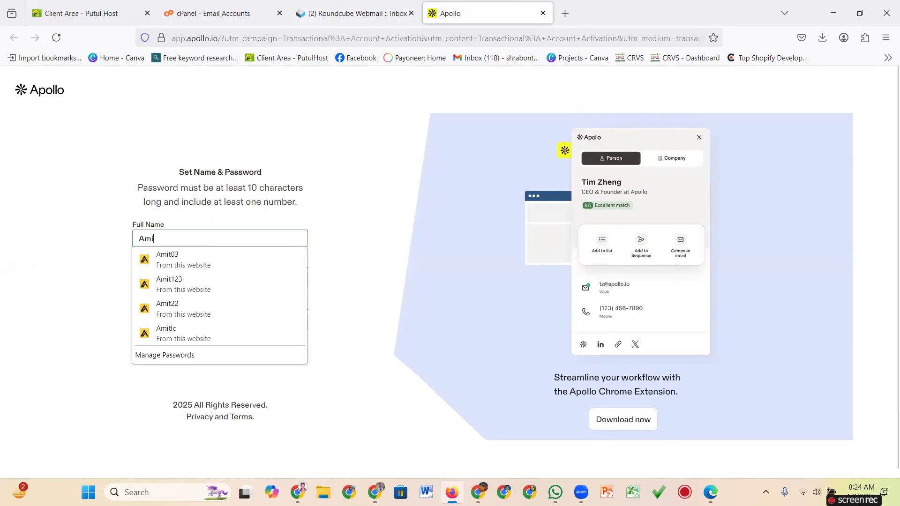
type("t")
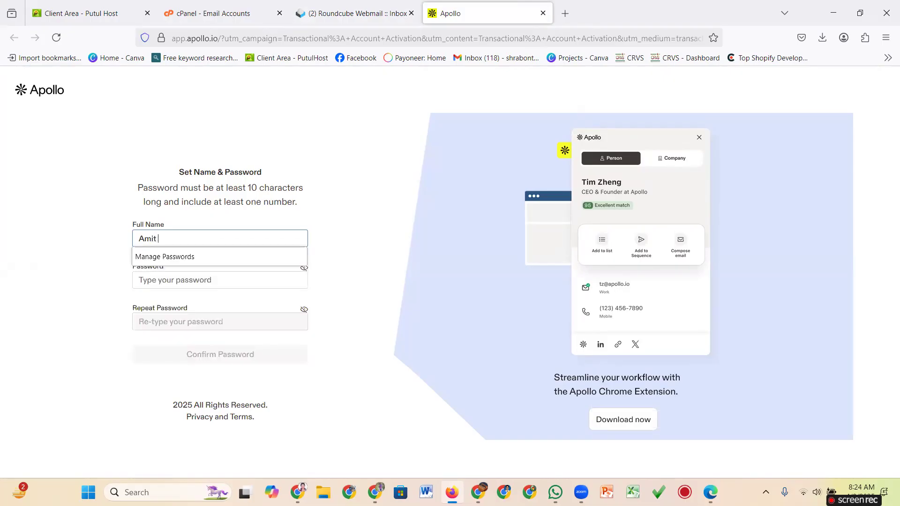
Enter the new password, repeat it in Repeat Password, and confirm.
left_click(224, 281)
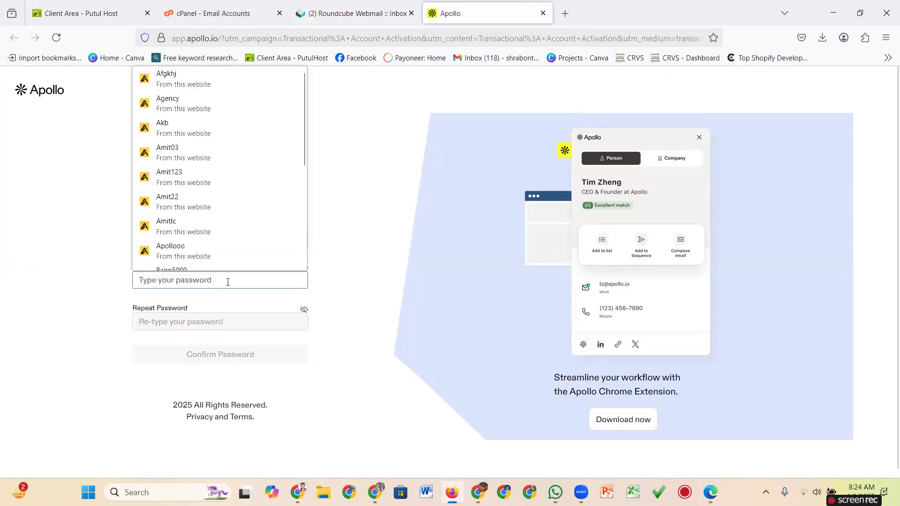
type("Amit")
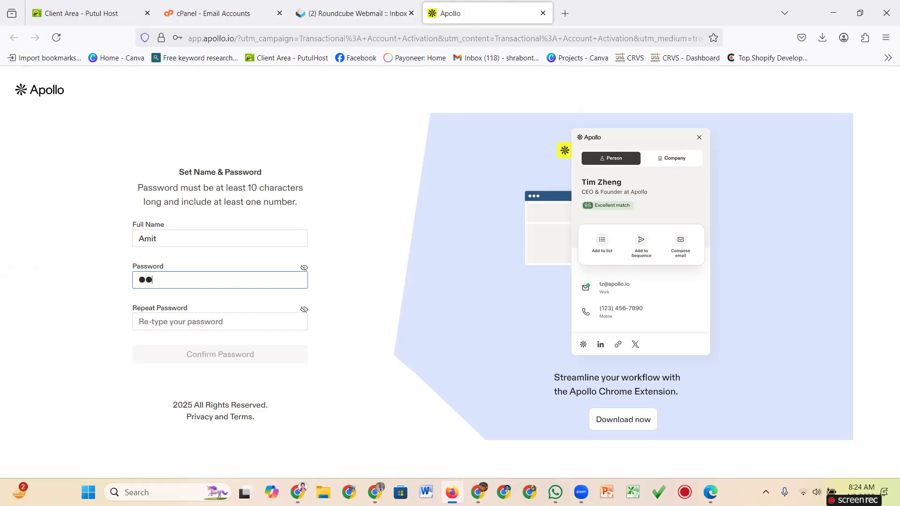
key("BackSpace")
type("••••••")
left_click(219, 323)
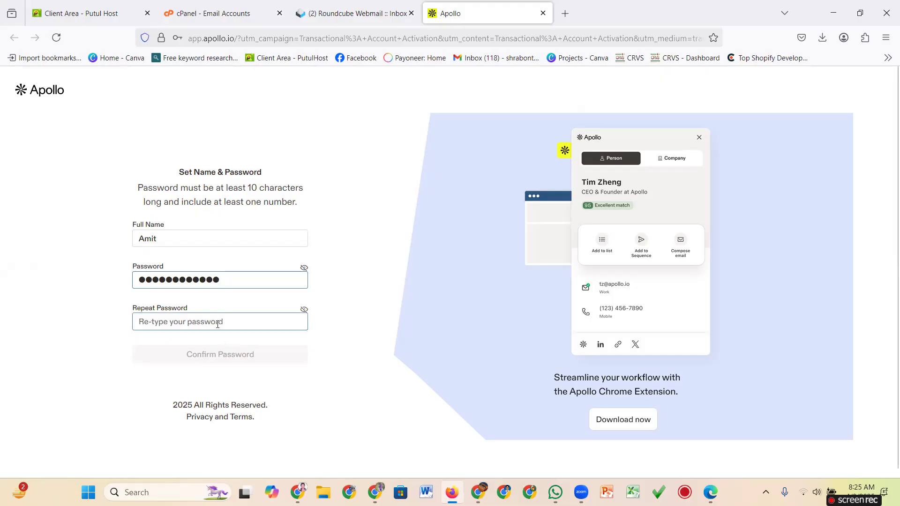
left_click(366, 239)
left_click(192, 322)
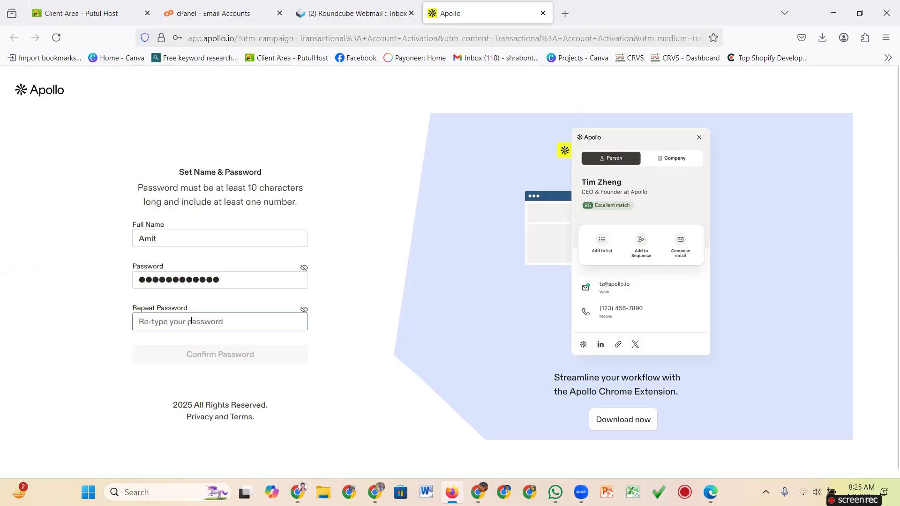
type("••")
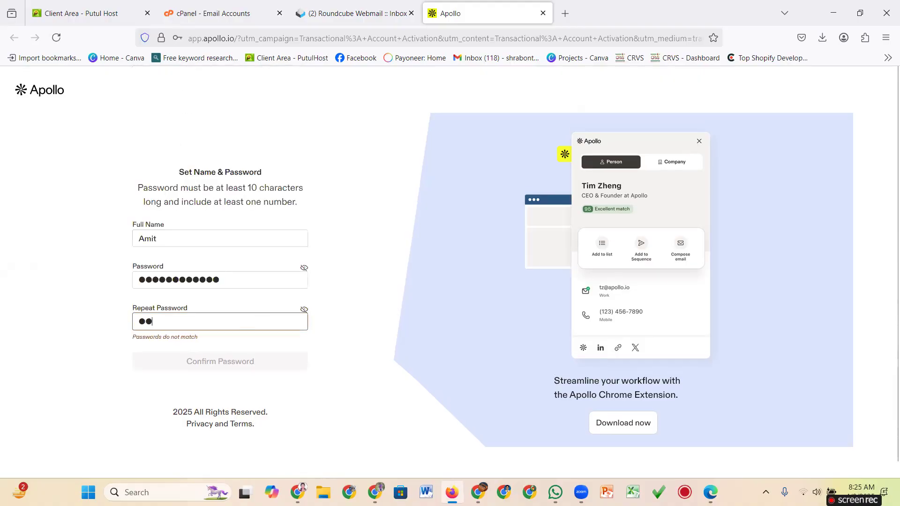
type("•••••••")
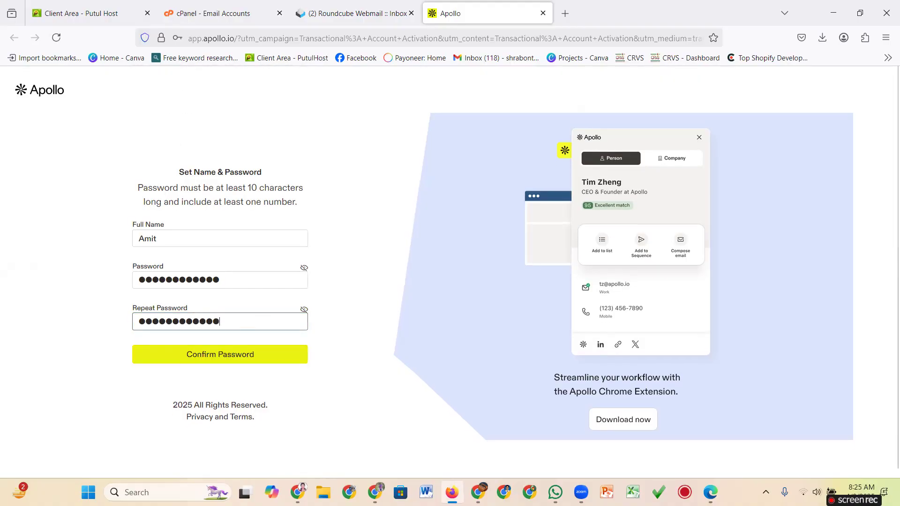
left_click(227, 357)
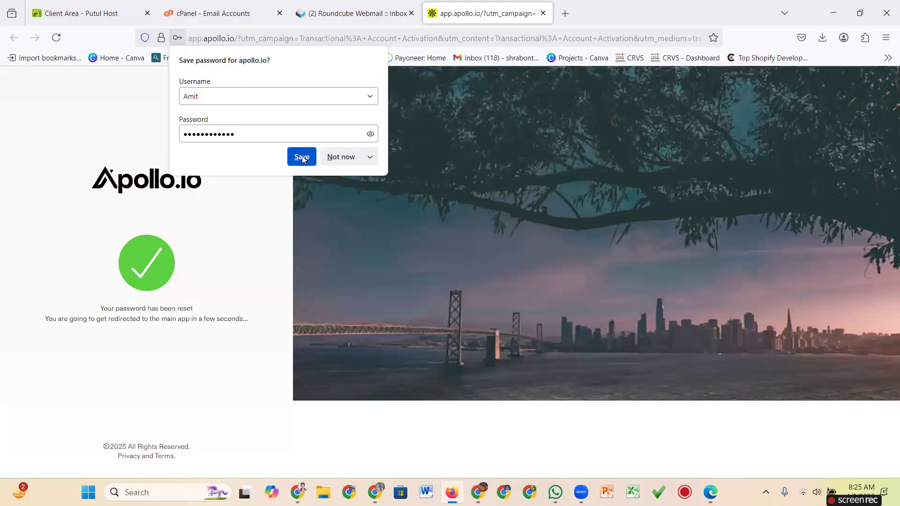
Save the Apollo login in Firefox, review the abiswas.top workspaces, and start a new team.
left_click(303, 159)
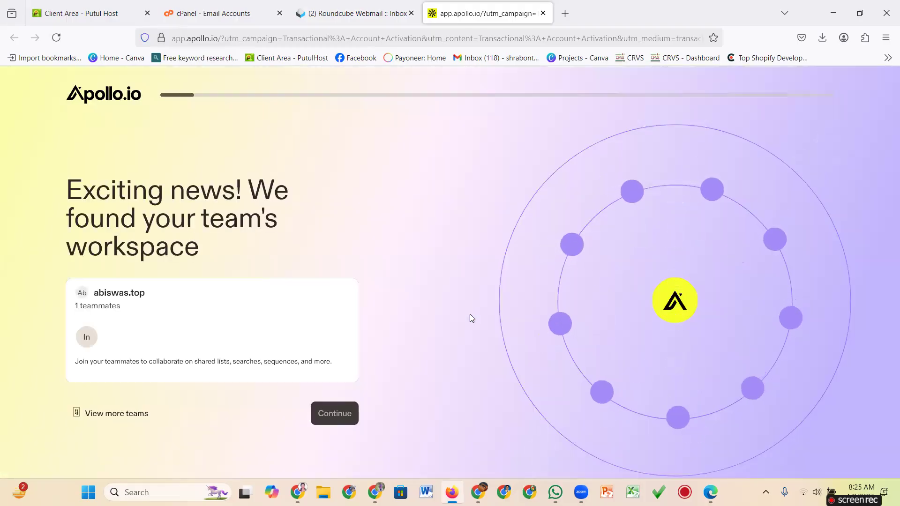
scroll(262, 345, "down", 1)
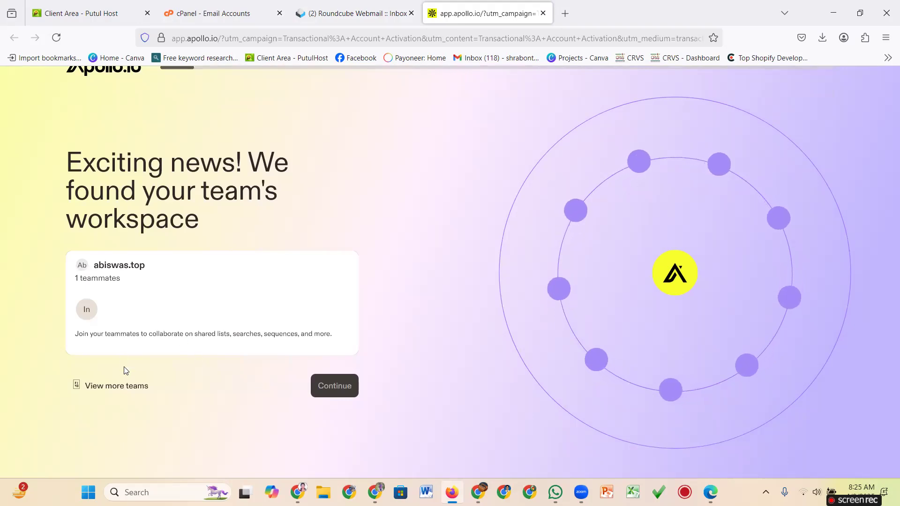
left_click(129, 390)
scroll(229, 342, "down", 4)
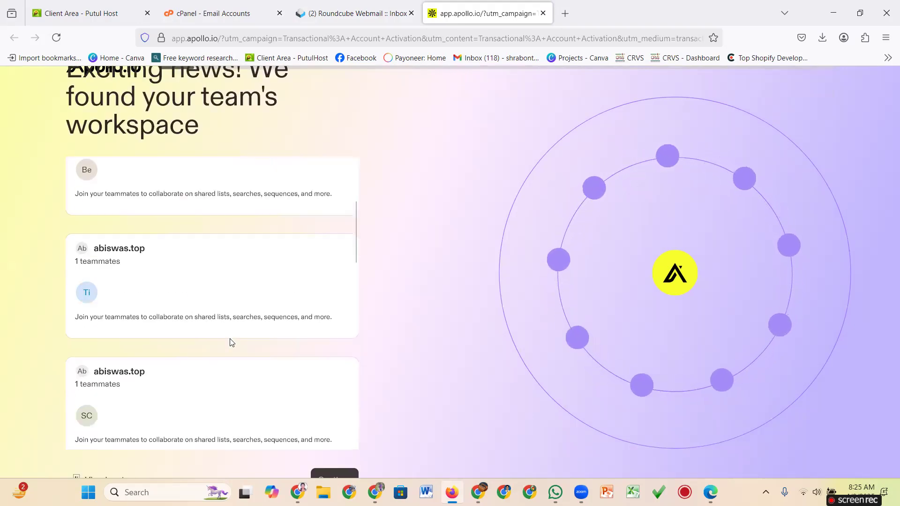
scroll(190, 357, "down", 5)
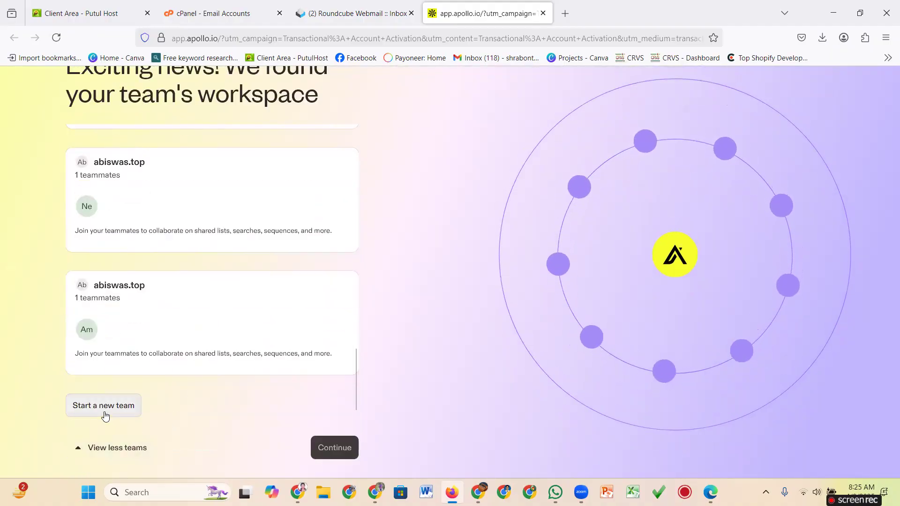
left_click(105, 416)
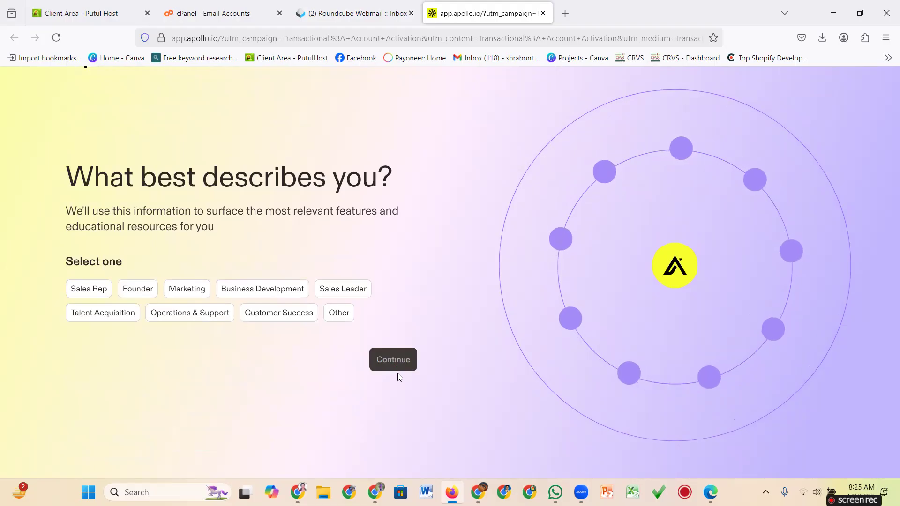
Choose Founder as the role in the onboarding survey.
scroll(394, 363, "up", 1)
scroll(392, 363, "up", 2)
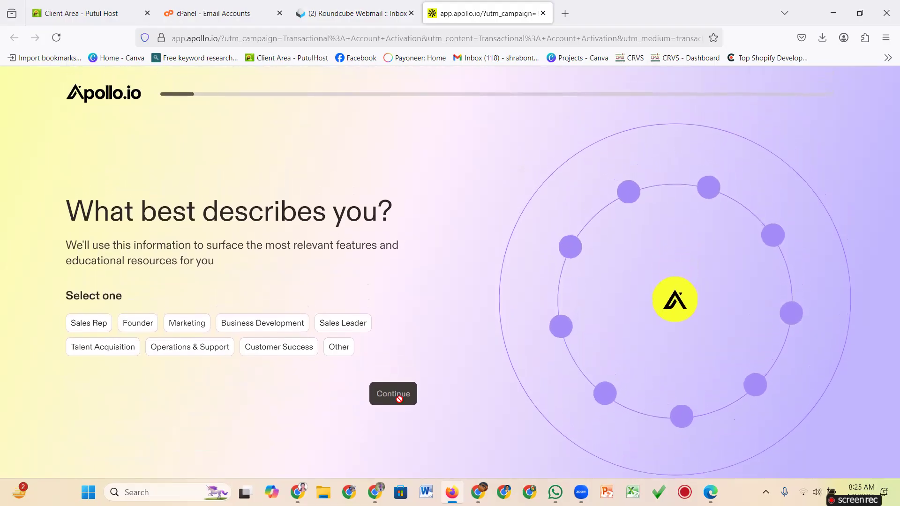
left_click(95, 324)
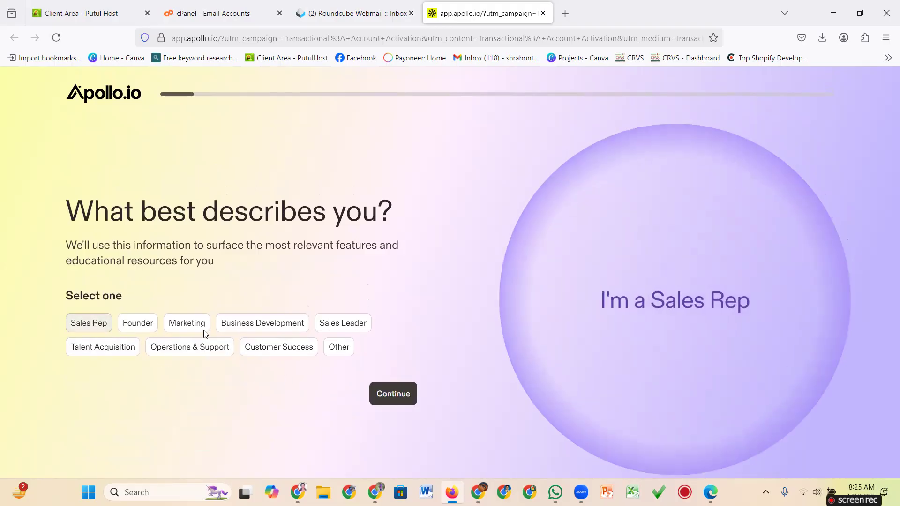
left_click(137, 323)
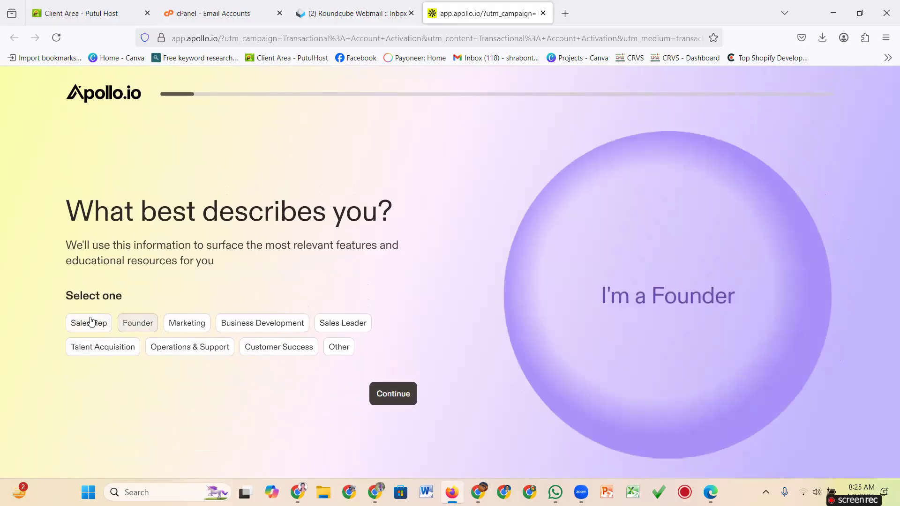
left_click(401, 394)
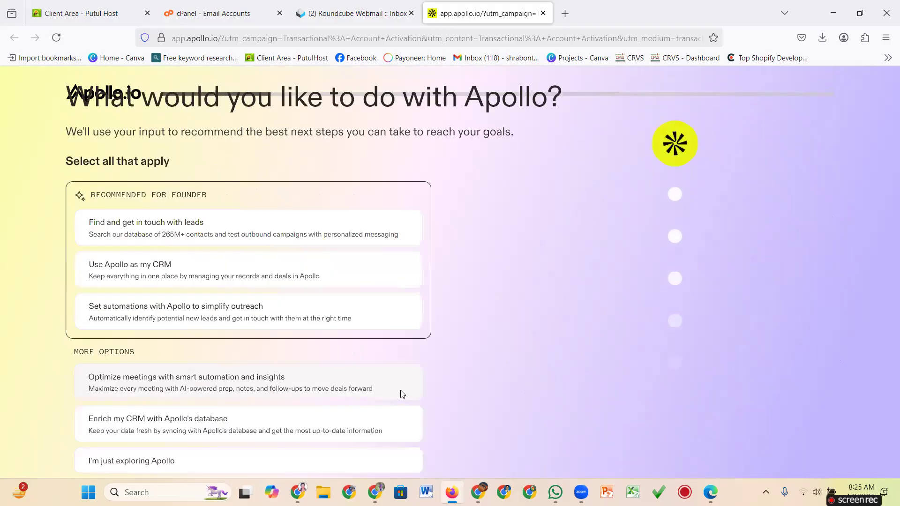
Pick 'Find and get in touch with leads' as the goal, skipping the experience and teammate questions.
scroll(312, 351, "down", 1)
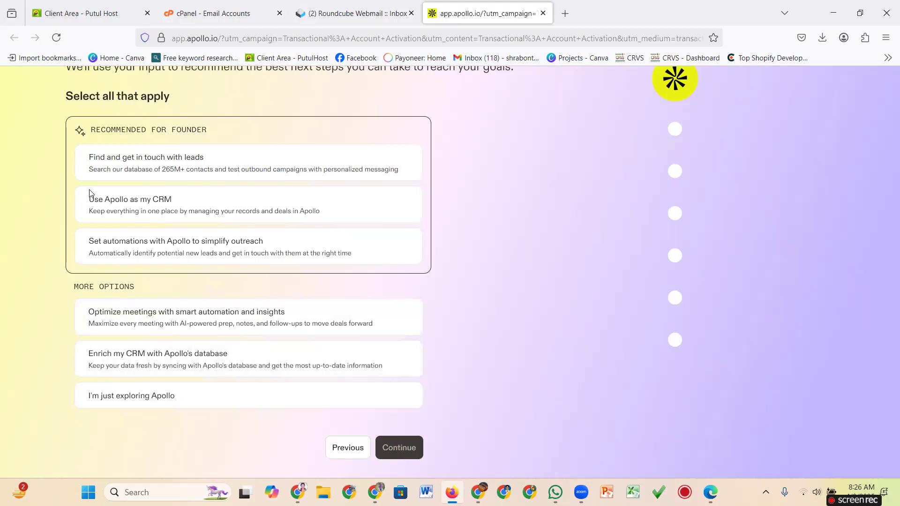
left_click(116, 163)
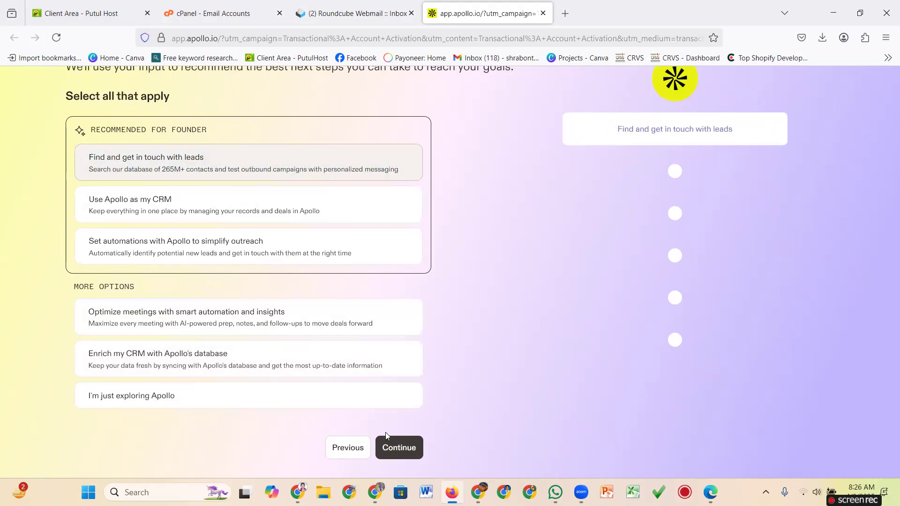
left_click(394, 447)
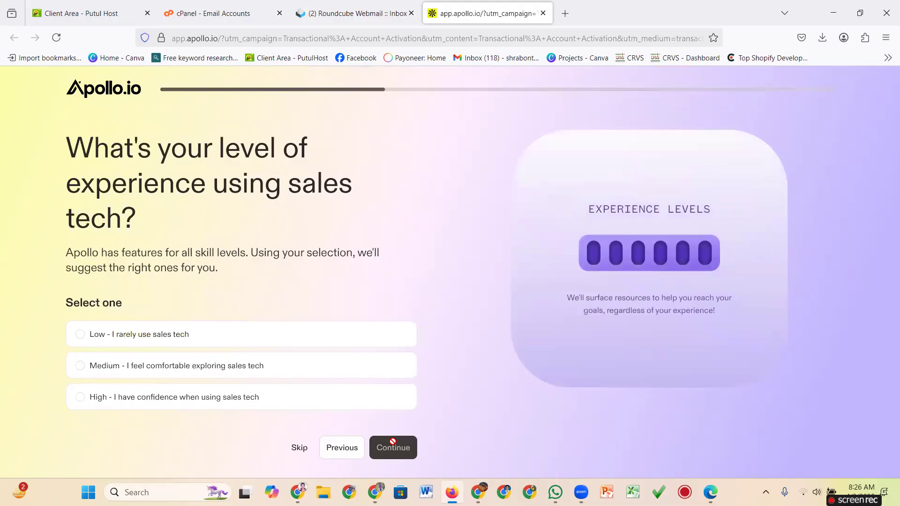
left_click(298, 449)
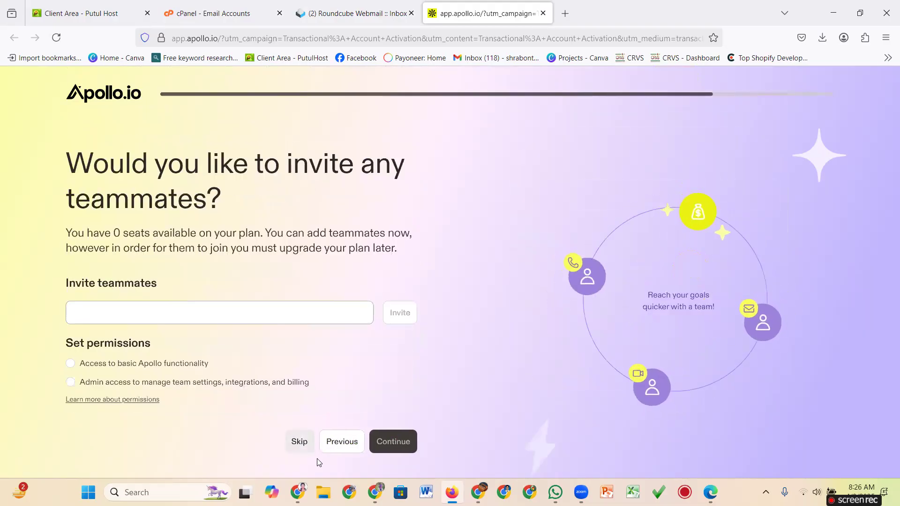
left_click(298, 443)
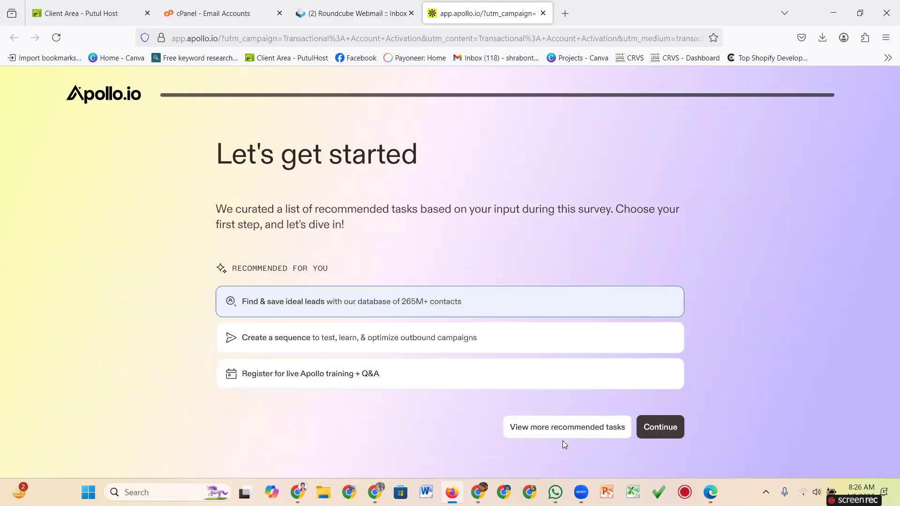
Start the lead-finding task, dismiss the dark-mode notice, finish the People tour, and go Home.
left_click(666, 429)
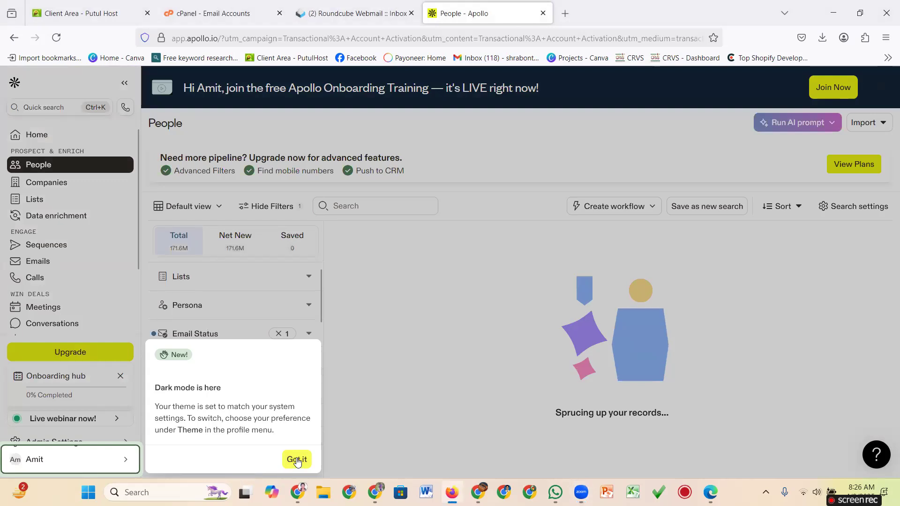
left_click(310, 453)
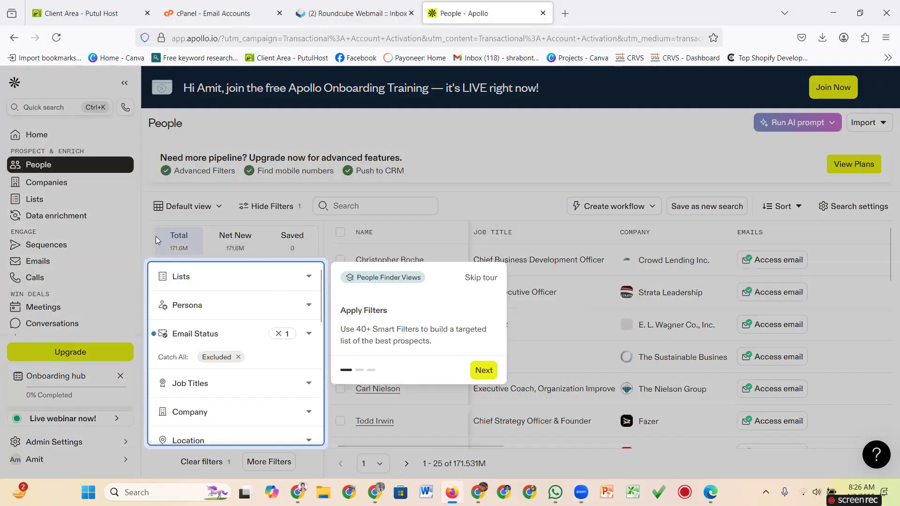
left_click(485, 370)
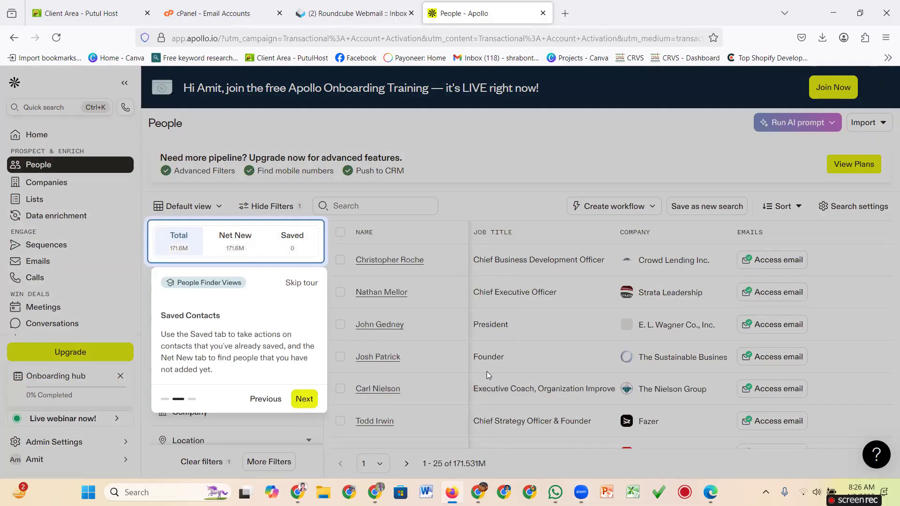
left_click(305, 400)
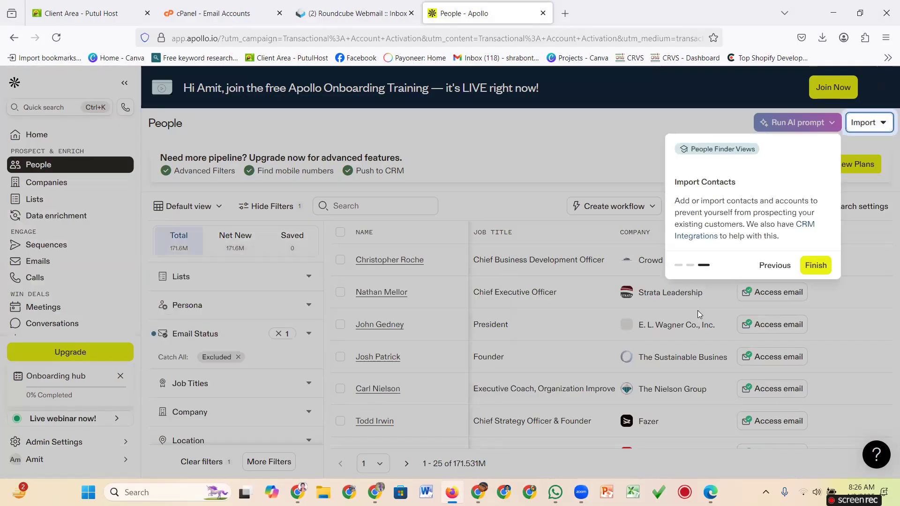
left_click(816, 265)
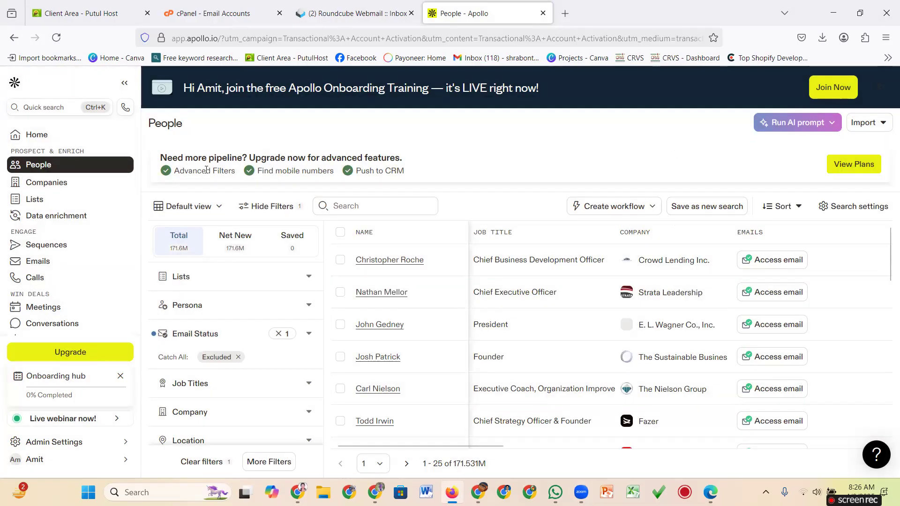
left_click(31, 136)
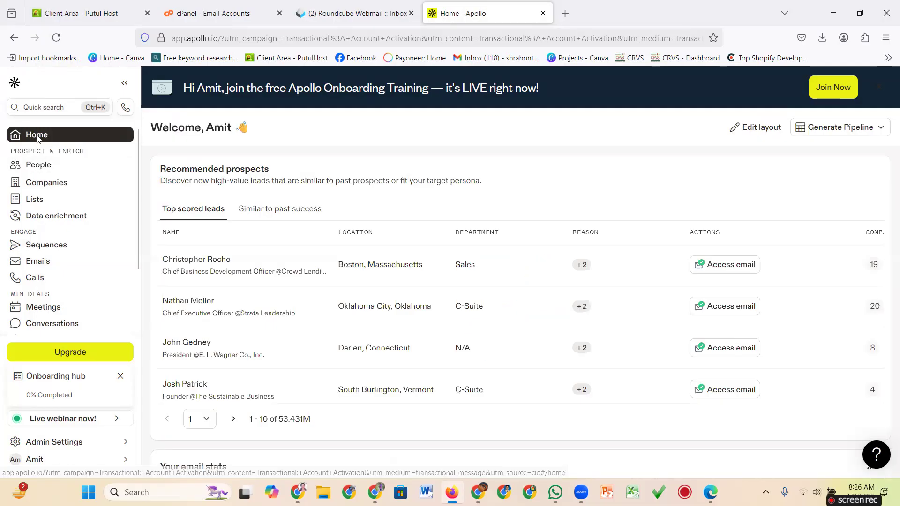
Load People search in Default view with no filters, then launch the screen capture tool.
left_click(33, 167)
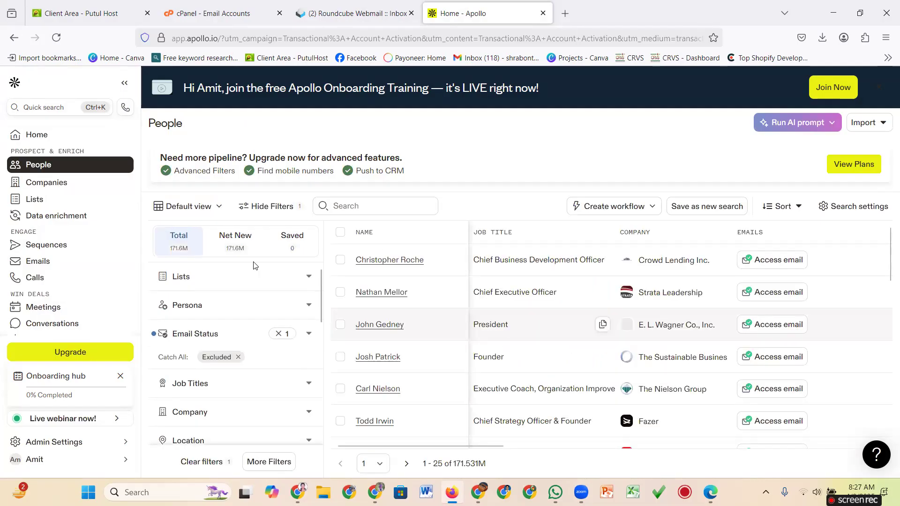
left_click(200, 212)
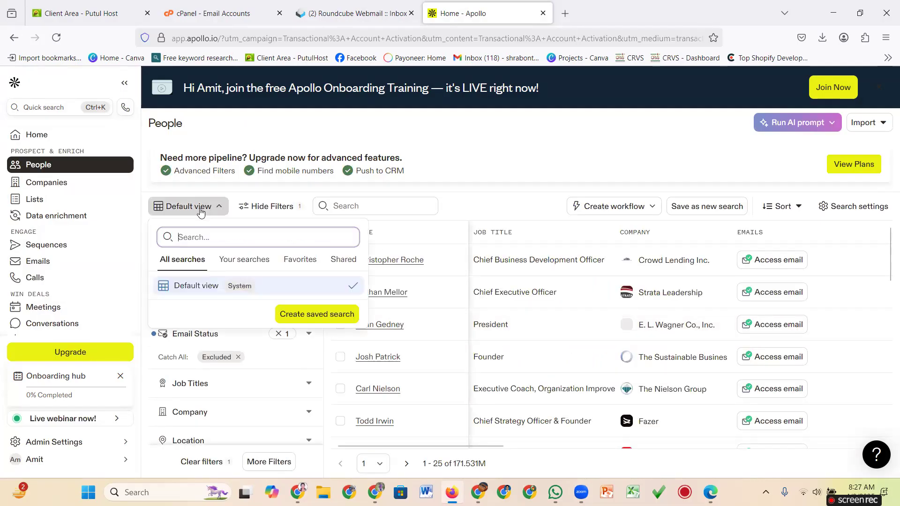
left_click(202, 286)
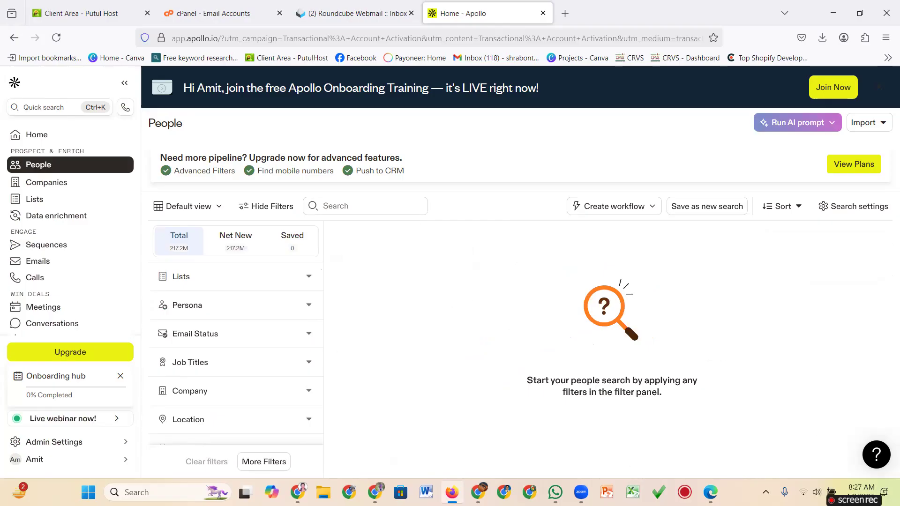
left_click(765, 492)
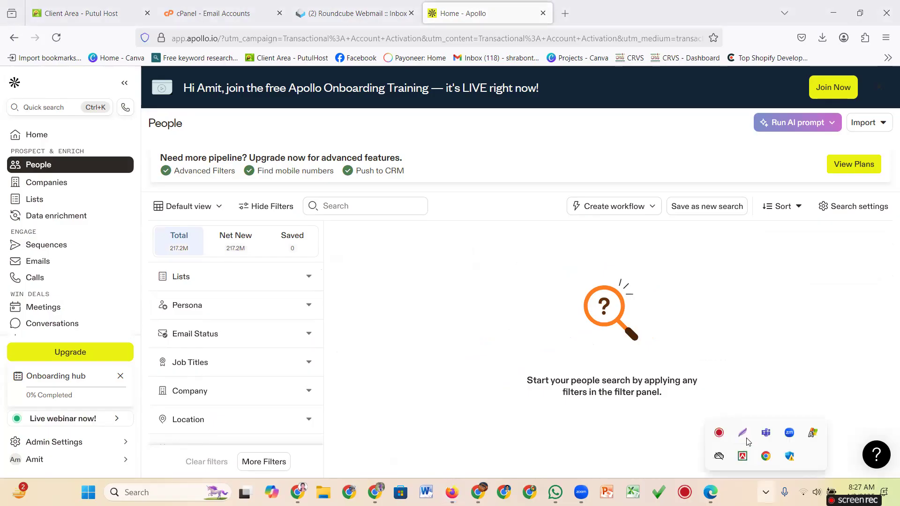
left_click(743, 433)
mouse_move(140, 223)
left_mouse_down()
mouse_move(174, 265)
mouse_move(335, 263)
left_mouse_up()
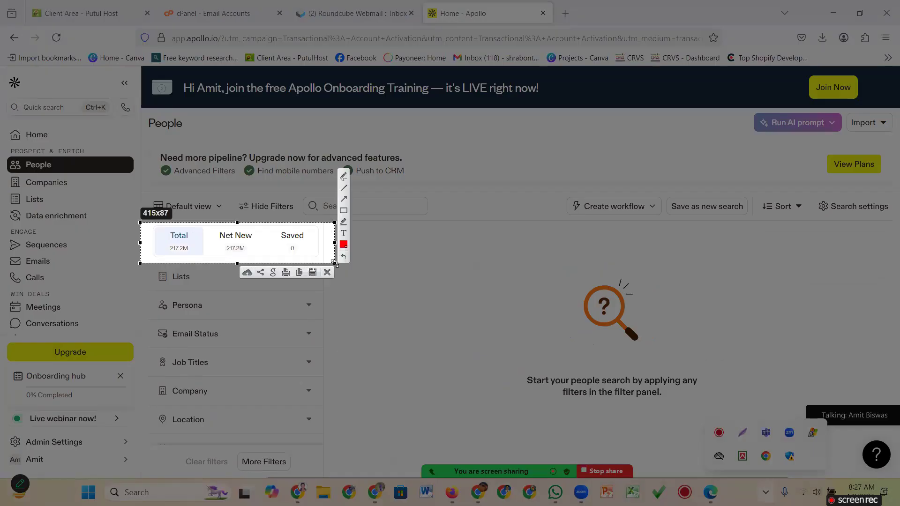
left_click(346, 201)
left_click_drag(157, 318, 178, 257)
left_click(328, 273)
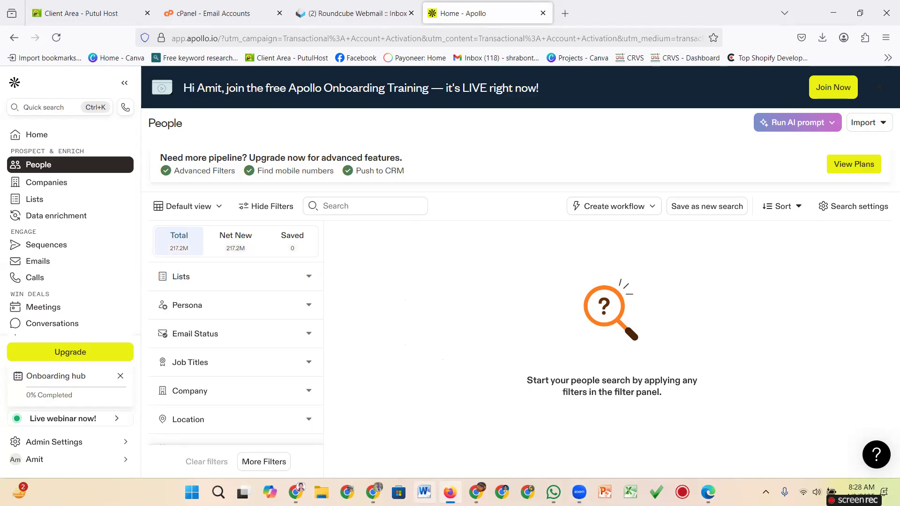
Start Word and type the first notes line 'Location-USA,'.
left_click(424, 493)
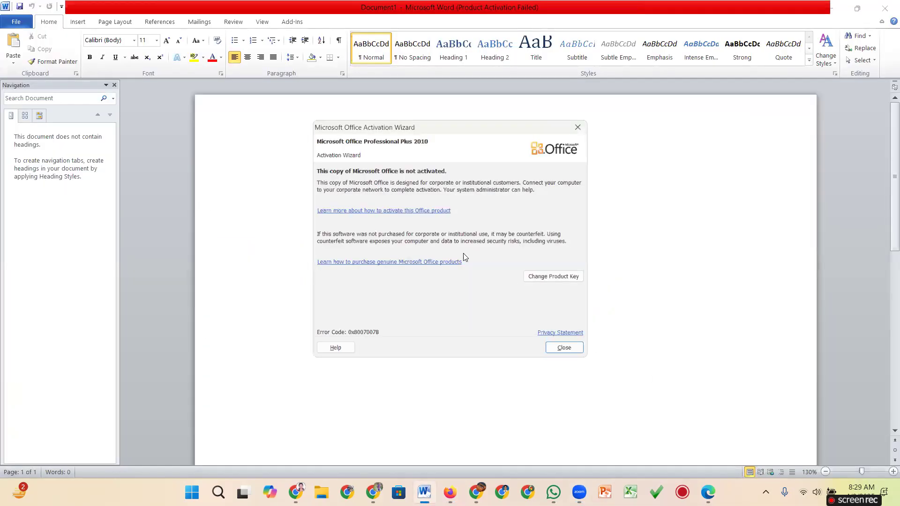
left_click(585, 121)
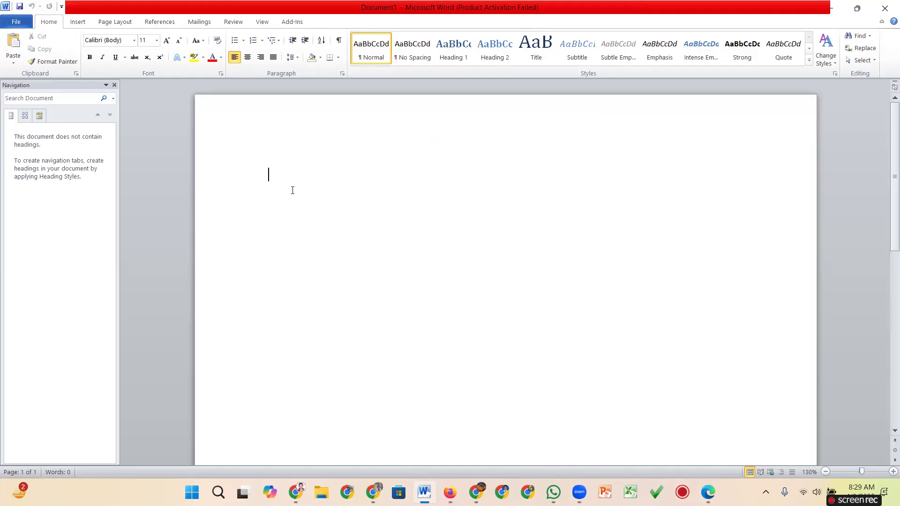
type("Location-S")
key("BackSpace")
type("NSA")
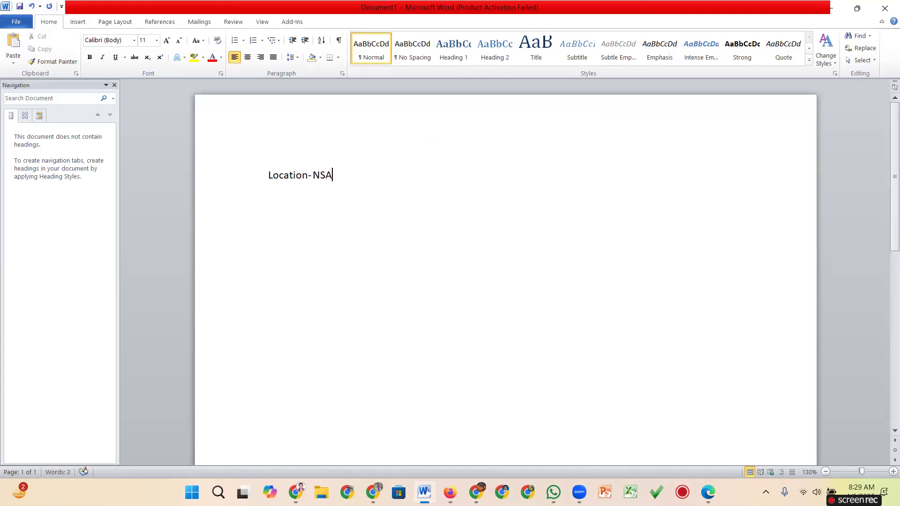
key("BackSpace")
key("BackSpace")
key("BackSpace")
type("USA")
type(",")
left_click_drag(312, 175, 333, 175)
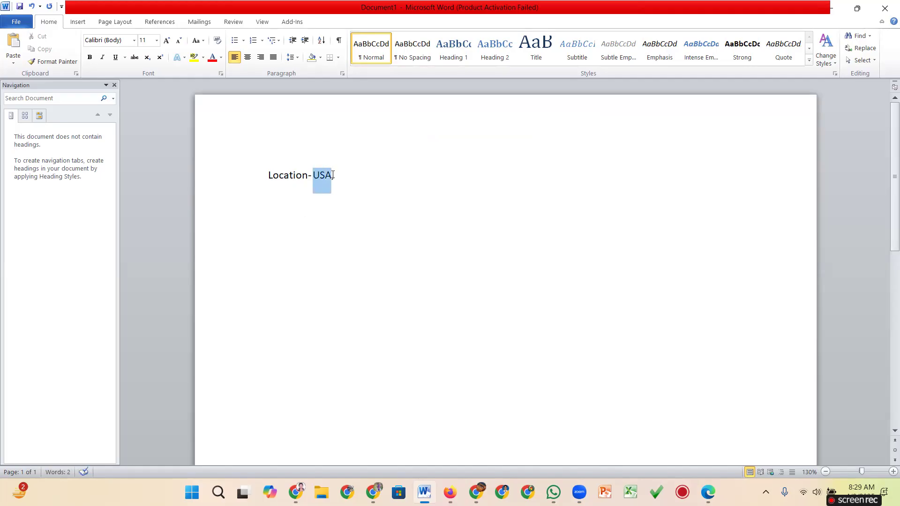
left_click(368, 187)
key("Return")
Add the line 'Job Title-Owner ,CEO, Manager'.
type("Job Title_")
key("BackSpace")
type("-m")
key("BackSpace")
type("Own")
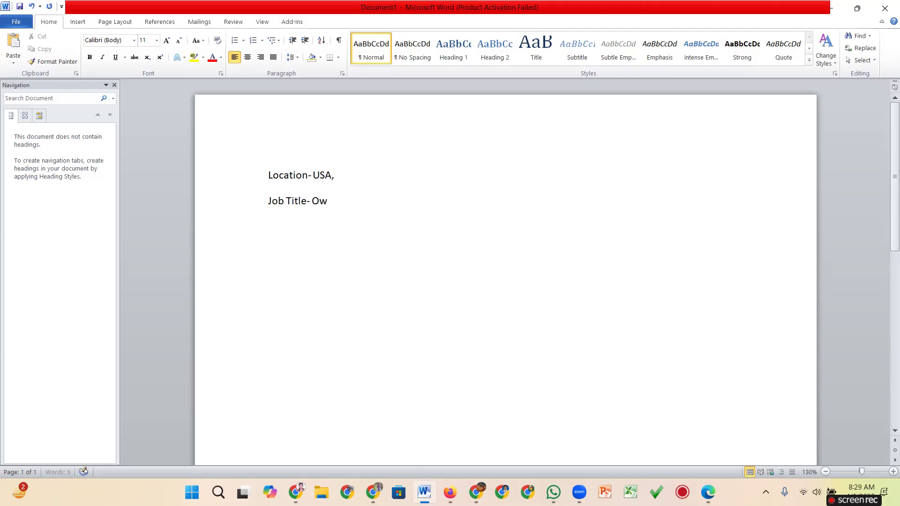
type("er")
type(" ,")
type("CEO")
type(", M")
type("anag")
type("er")
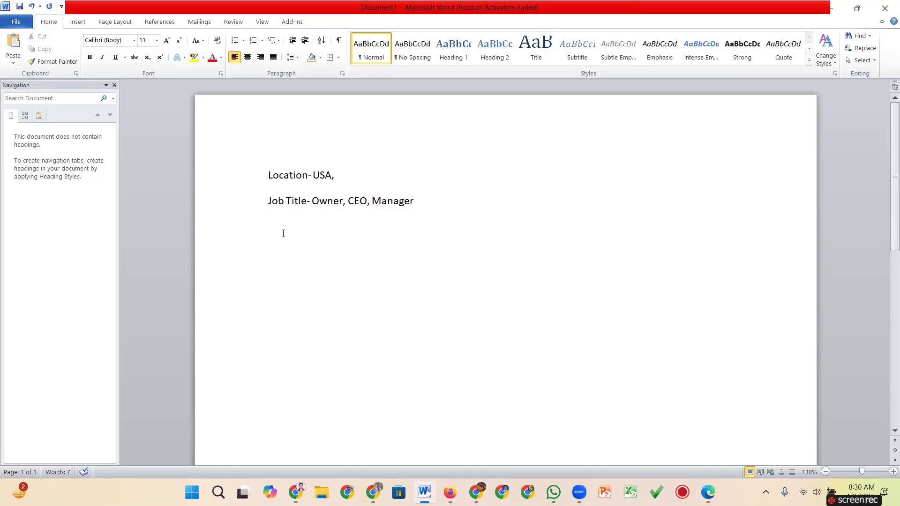
Add the line 'Industry Keyword-Real estate, Heath care'.
type("Ind")
type("us")
type("try Keyword-")
type("Real ")
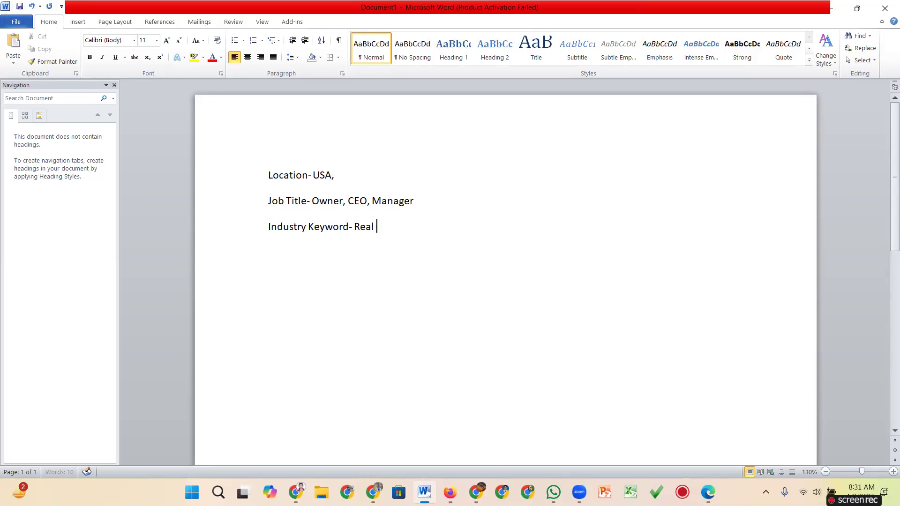
type("estate an")
key("BackSpace")
key("BackSpace")
left_click_drag(314, 200, 366, 230)
left_click(409, 235)
type(", Heath care")
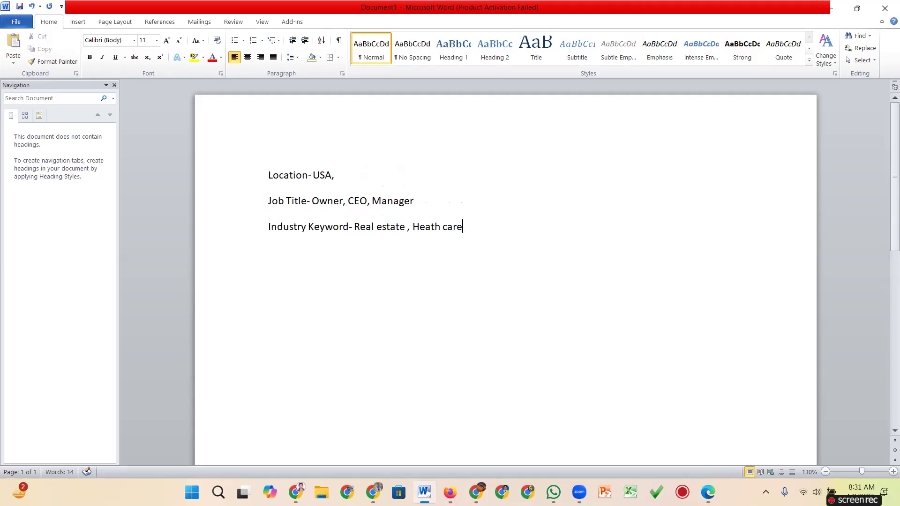
left_click_drag(469, 228, 412, 229)
left_click(475, 235)
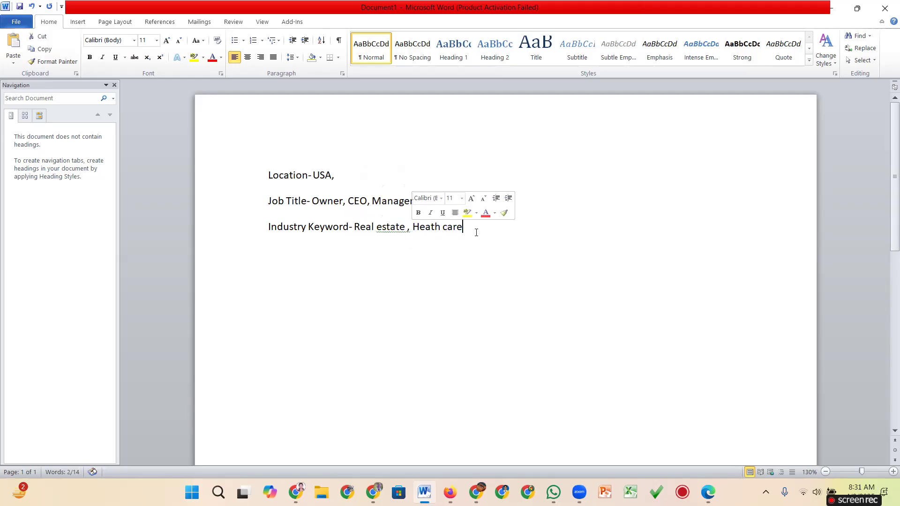
Accept Word's 'estate,' fix removing the space before the comma, then select the notes.
right_click(399, 229)
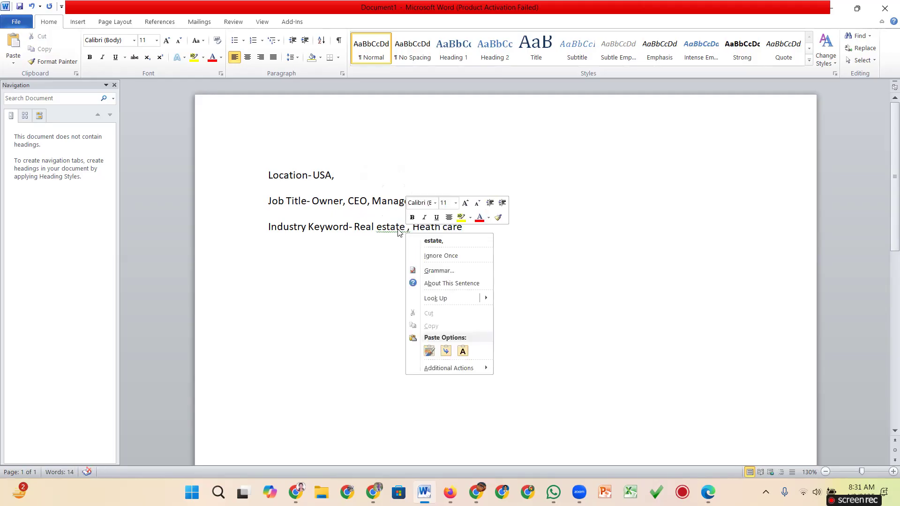
left_click(428, 241)
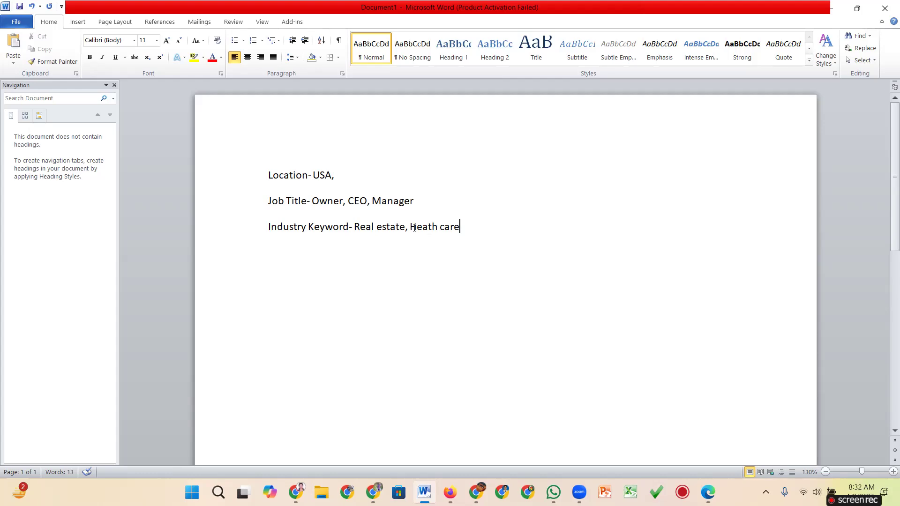
left_click_drag(433, 228, 461, 230)
left_click(520, 240)
left_click_drag(269, 181, 488, 231)
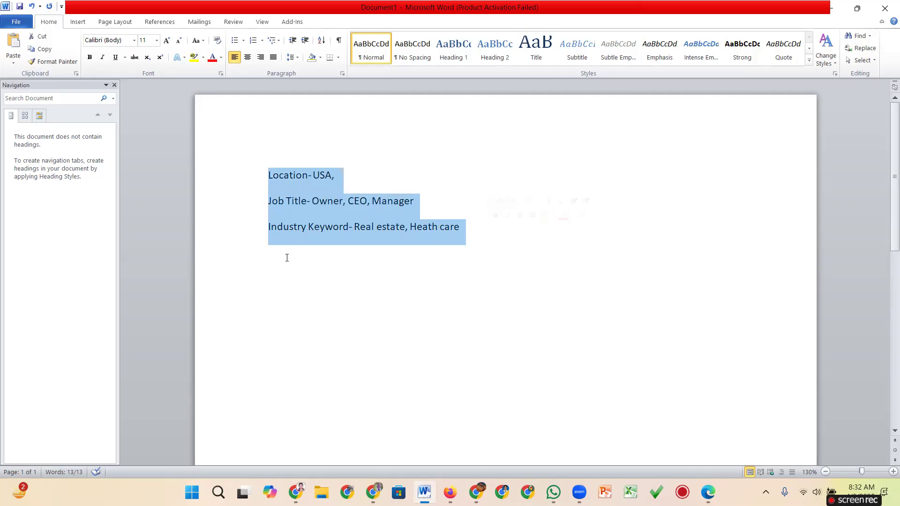
Make the Industry Keyword, Job Title and Location labels bold.
left_click(283, 229)
left_click_drag(269, 229, 343, 230)
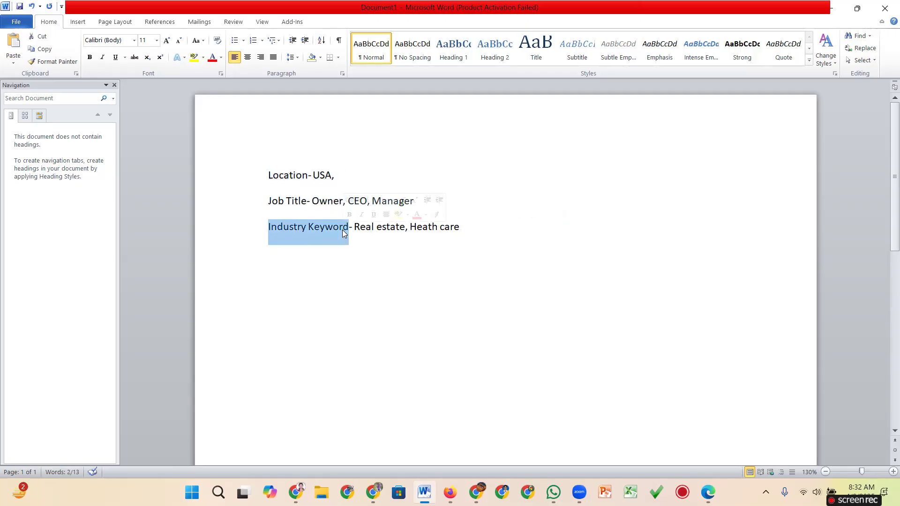
left_click(89, 56)
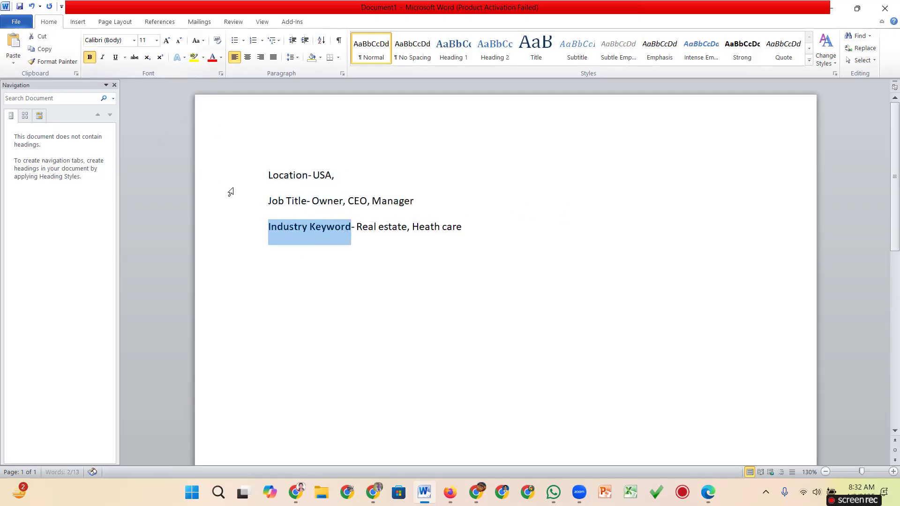
left_click_drag(268, 199, 307, 201)
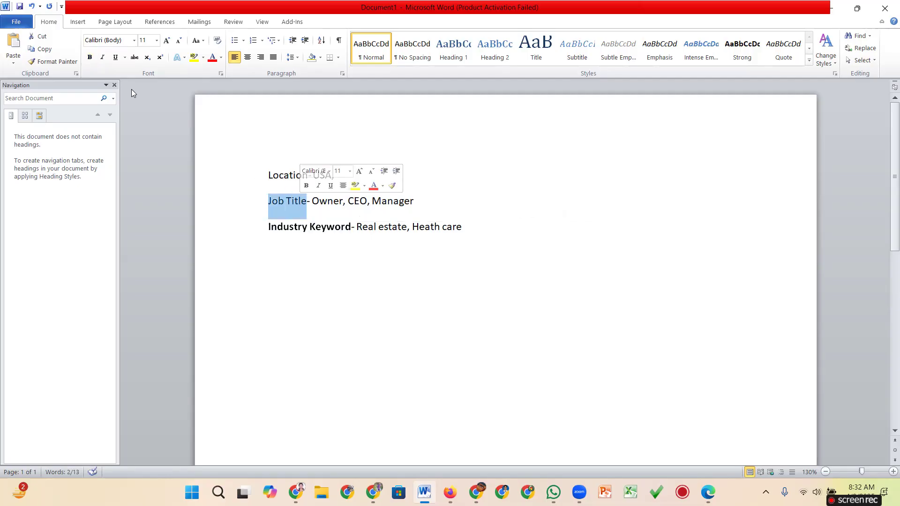
left_click(89, 56)
left_click_drag(269, 177, 308, 179)
left_click(89, 57)
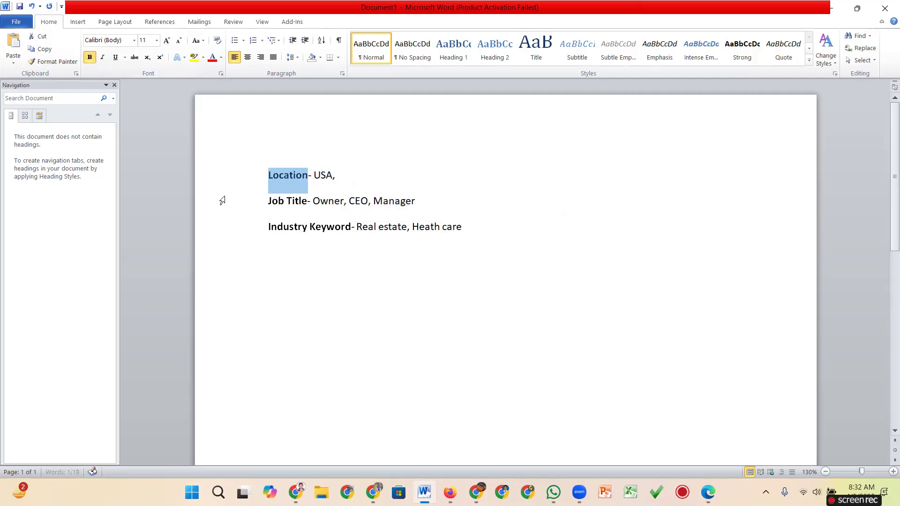
left_click(307, 274)
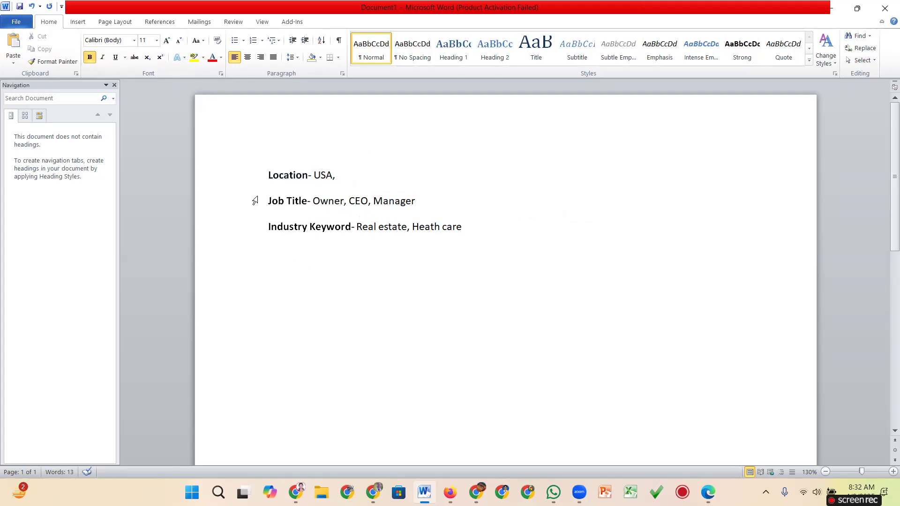
Add an 'Email -' line below the criteria, then switch to Apollo's sign-up window.
left_click_drag(265, 173, 462, 225)
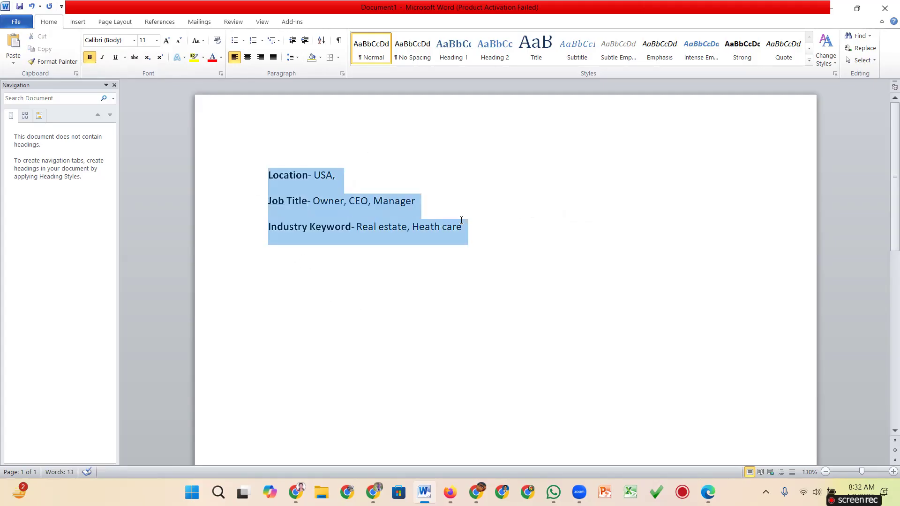
left_click(609, 305)
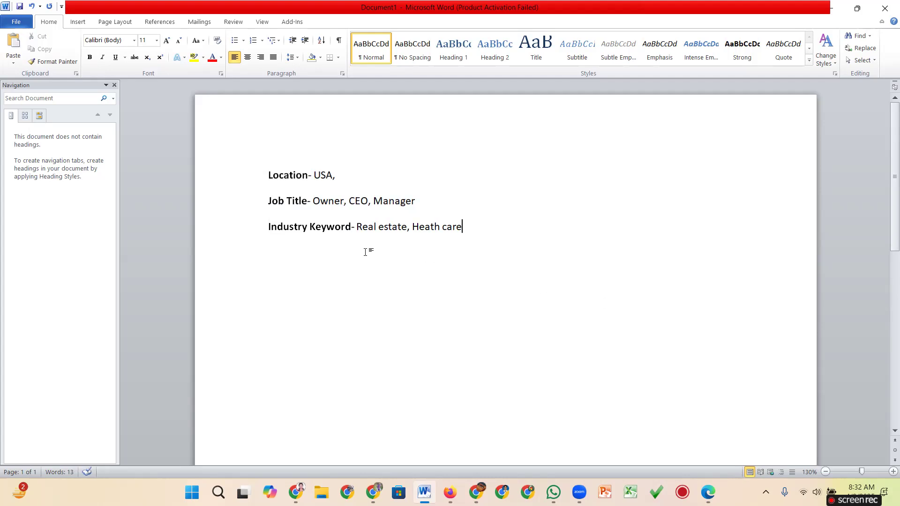
key("Return")
type("Email -")
triple_click(304, 253)
mouse_move(475, 492)
left_click(476, 436)
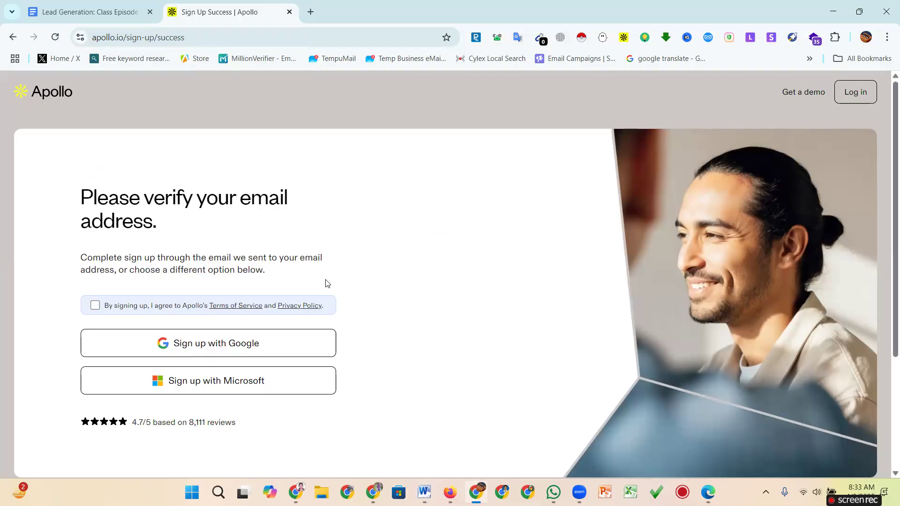
Switch back to Apollo, reopen the unfiltered People search, and screen-capture the navigation sidebar.
key("alt+Tab")
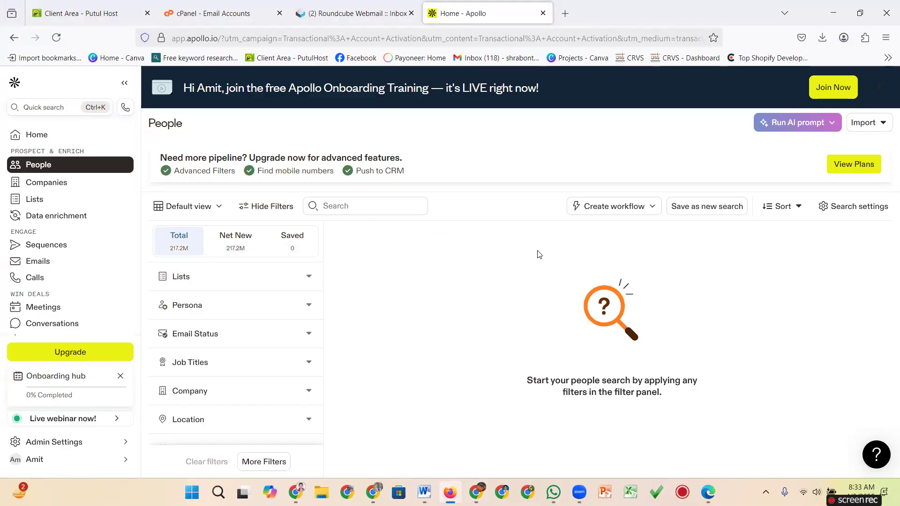
left_click(31, 136)
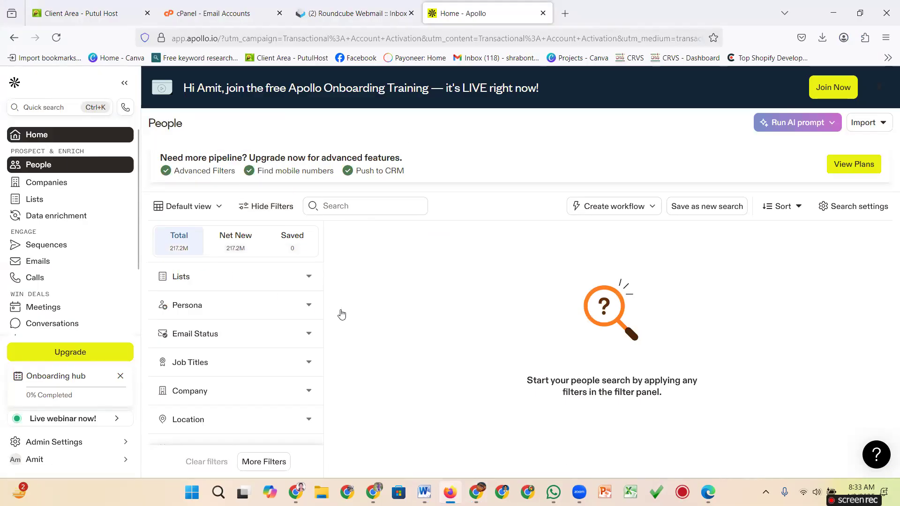
left_click(39, 170)
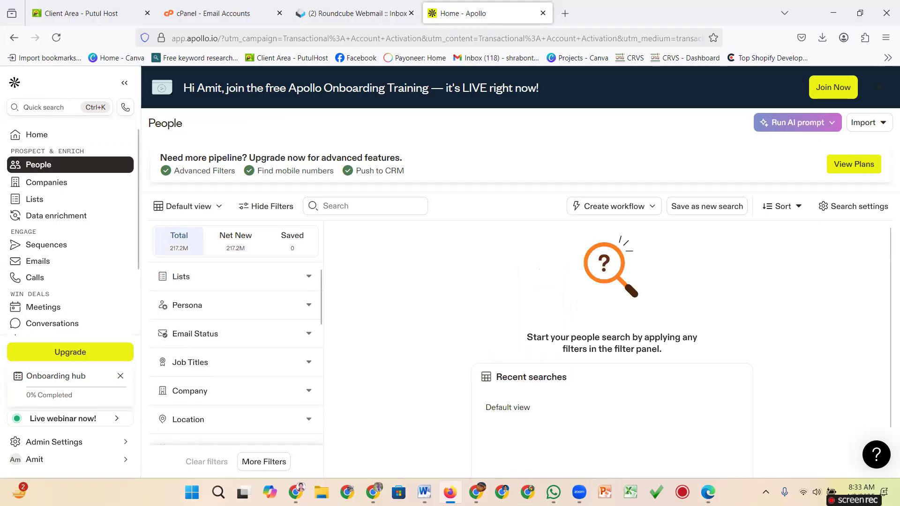
left_click(766, 491)
left_click(742, 432)
mouse_move(4, 122)
left_mouse_down()
mouse_move(113, 189)
mouse_move(156, 412)
mouse_move(158, 469)
left_mouse_up()
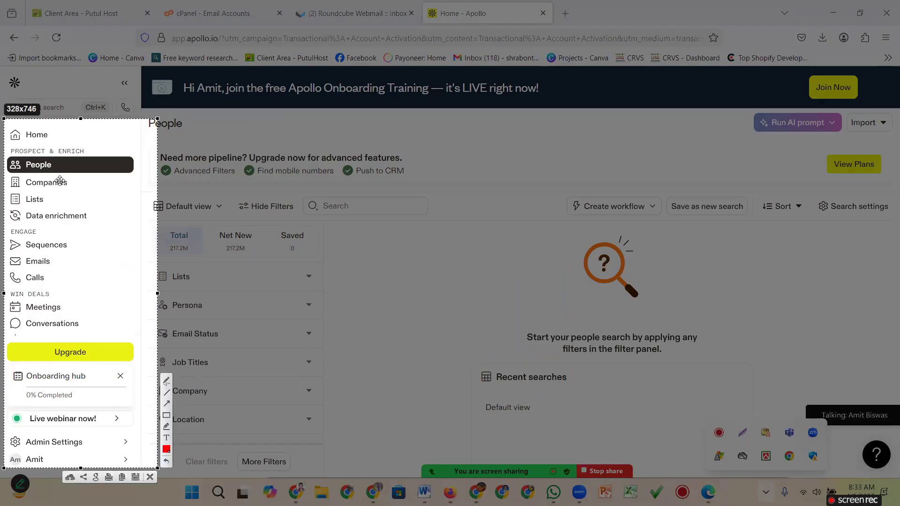
left_click(169, 405)
mouse_move(309, 374)
left_mouse_down()
mouse_move(75, 165)
mouse_move(61, 169)
left_mouse_up()
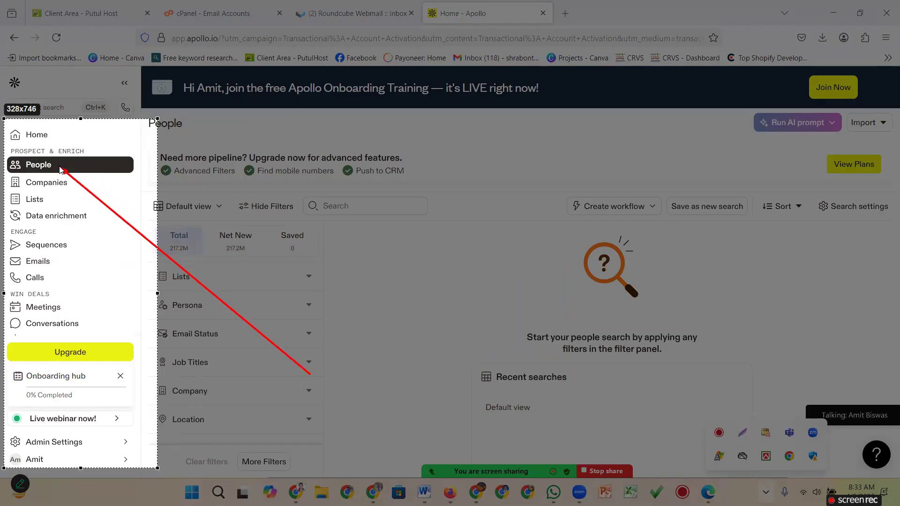
mouse_move(262, 383)
left_mouse_down()
mouse_move(118, 297)
mouse_move(88, 214)
mouse_move(64, 193)
left_mouse_up()
left_click_drag(235, 400, 45, 212)
left_click_drag(203, 425, 60, 229)
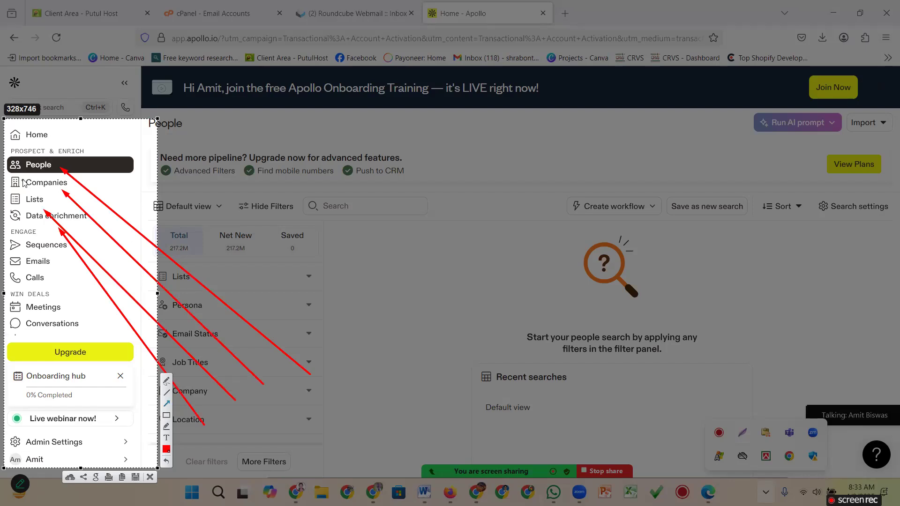
left_click_drag(21, 159, 40, 162)
mouse_move(286, 306)
left_mouse_down()
mouse_move(52, 197)
mouse_move(40, 175)
left_mouse_up()
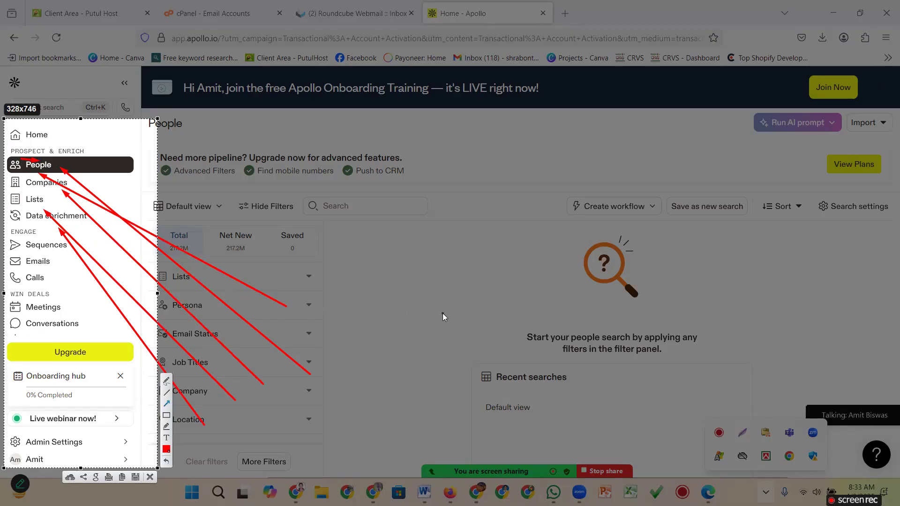
left_click(150, 477)
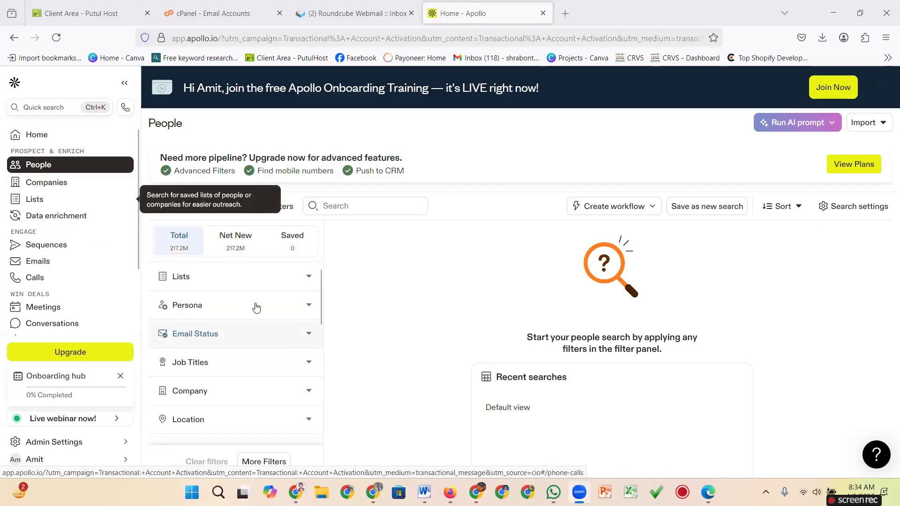
scroll(283, 275, "down", 8)
scroll(278, 271, "up", 6)
scroll(279, 270, "up", 3)
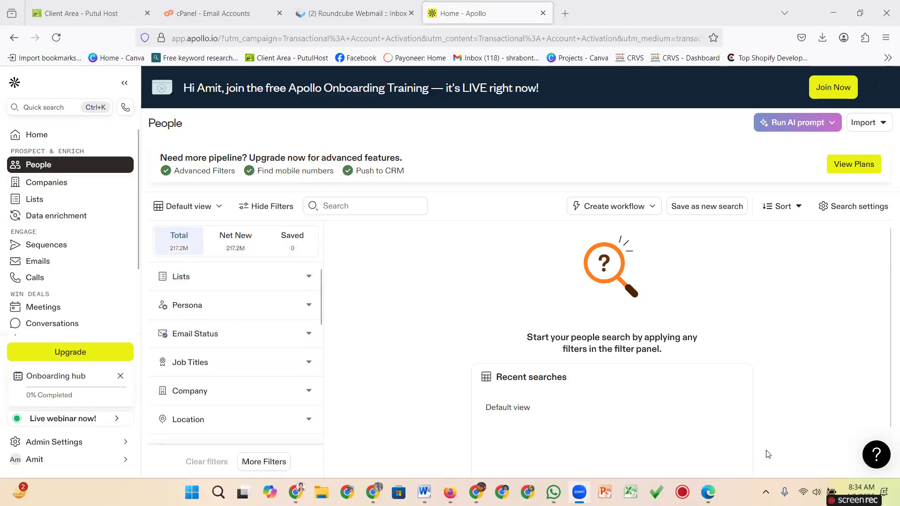
left_click(766, 492)
left_click(742, 433)
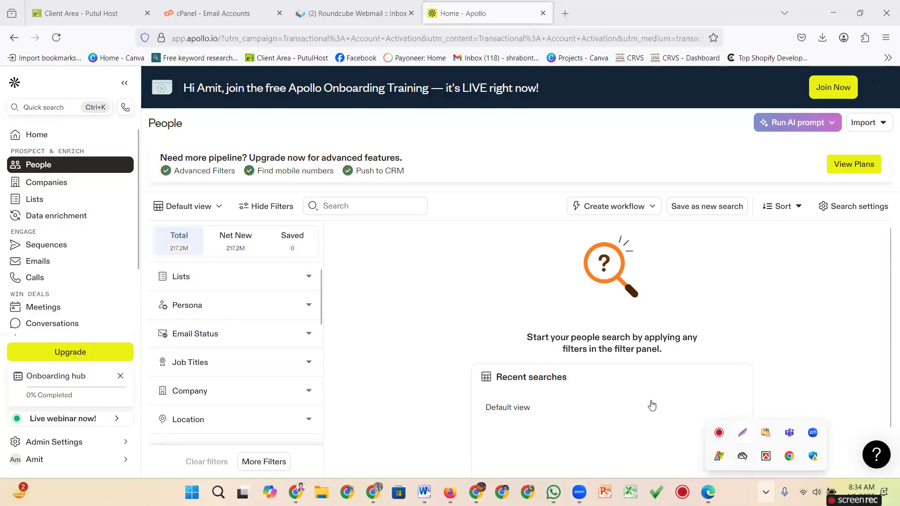
left_click_drag(0, 138, 151, 462)
mouse_move(164, 187)
left_mouse_down()
mouse_move(321, 285)
mouse_move(325, 442)
left_mouse_up()
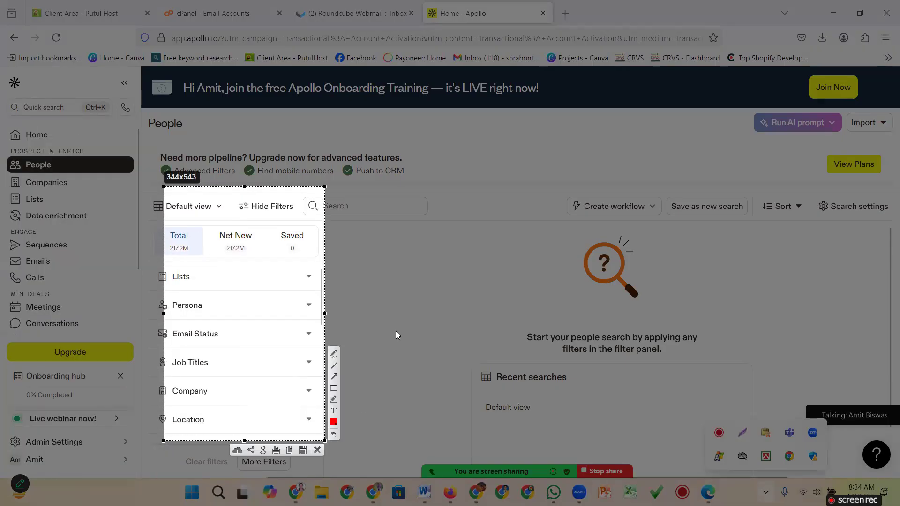
left_click(317, 450)
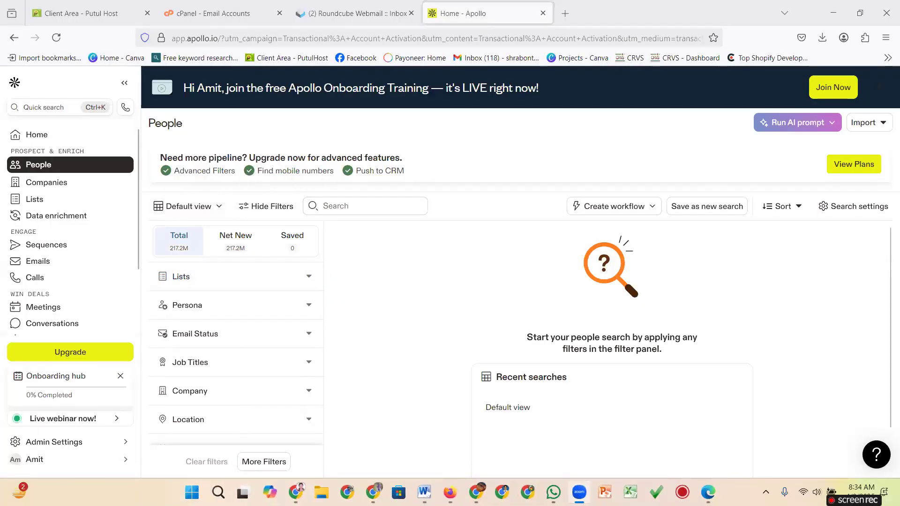
left_click(766, 492)
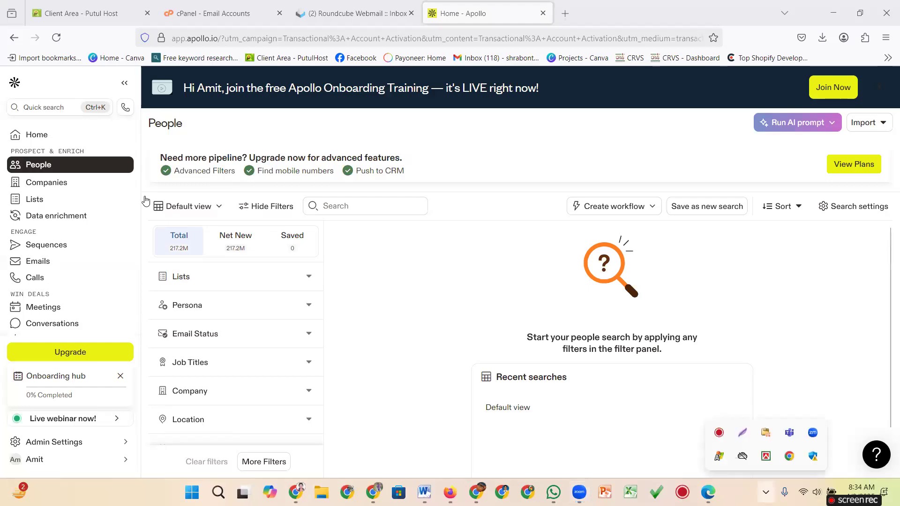
left_click(739, 438)
mouse_move(143, 193)
left_mouse_down()
mouse_move(225, 239)
mouse_move(387, 231)
left_mouse_up()
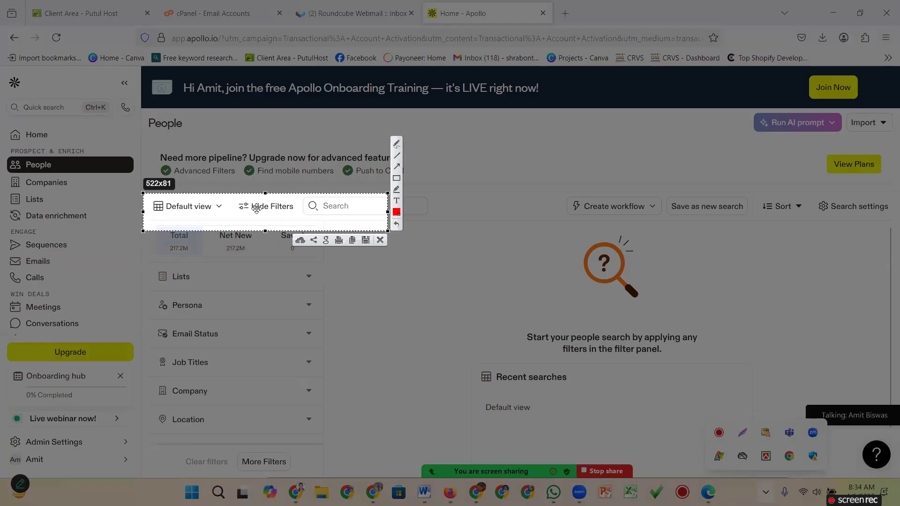
left_click(380, 240)
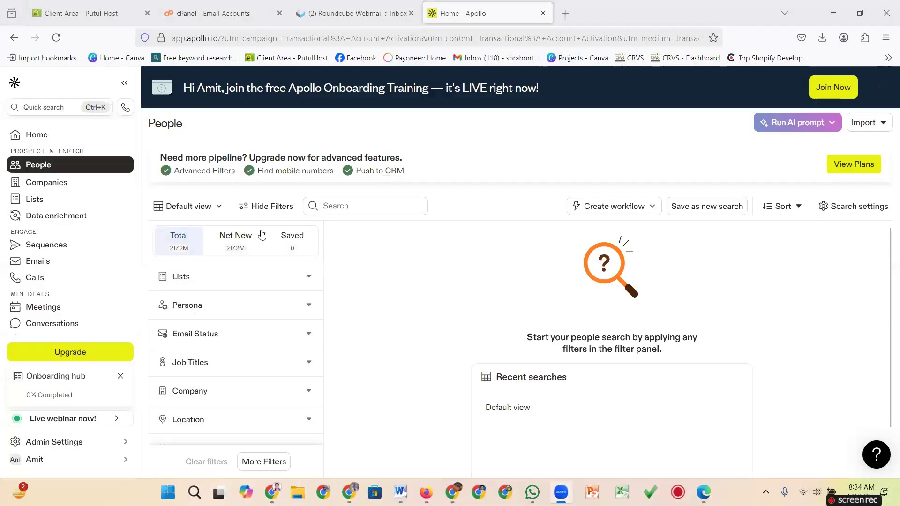
left_click(219, 209)
left_click(347, 253)
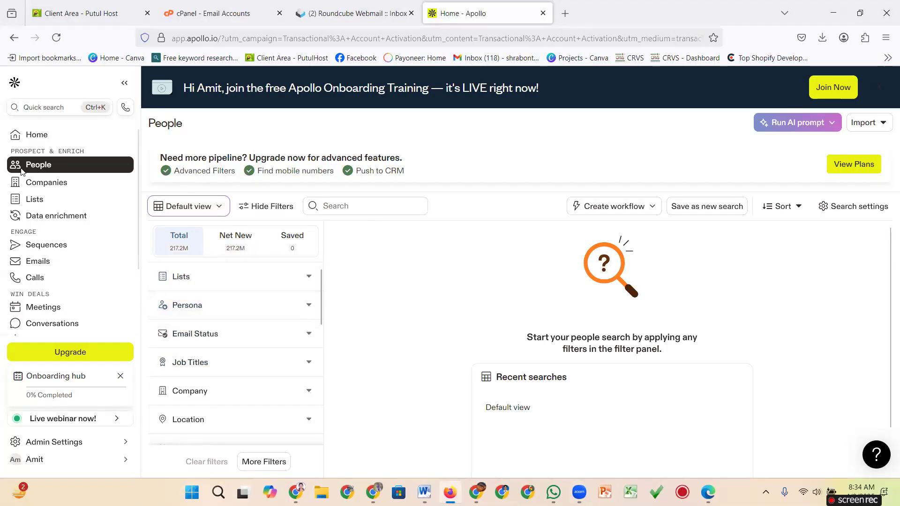
scroll(229, 268, "down", 1)
scroll(230, 268, "down", 3)
scroll(227, 263, "up", 1)
scroll(226, 263, "down", 5)
scroll(221, 290, "up", 8)
left_click(765, 492)
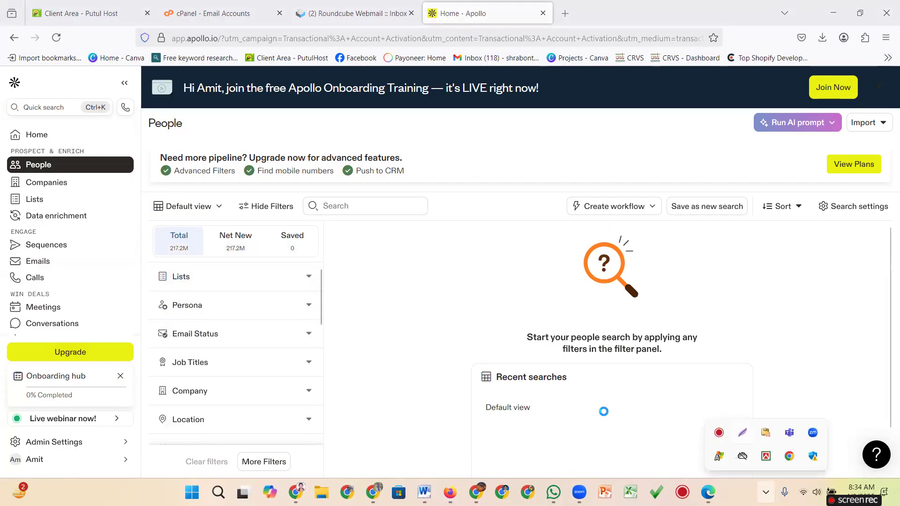
left_click(743, 433)
left_click_drag(151, 321, 236, 348)
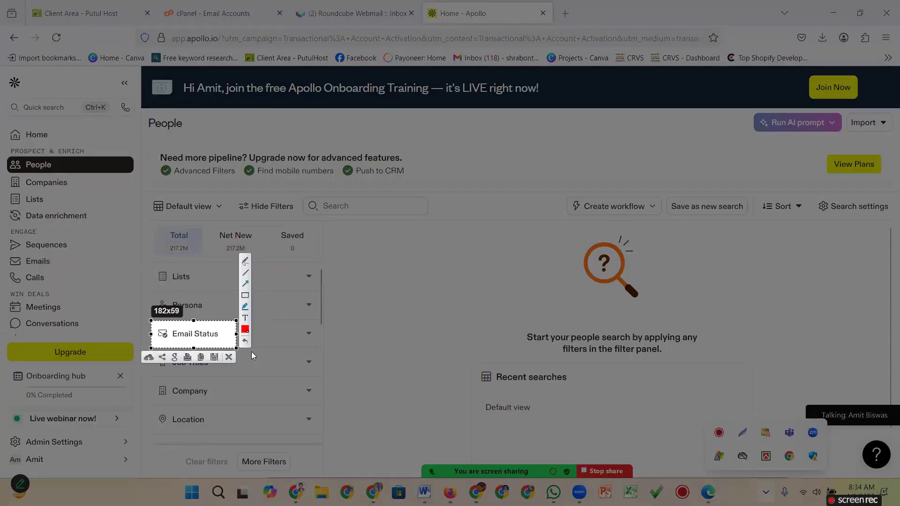
left_click_drag(269, 406, 215, 345)
left_click(228, 358)
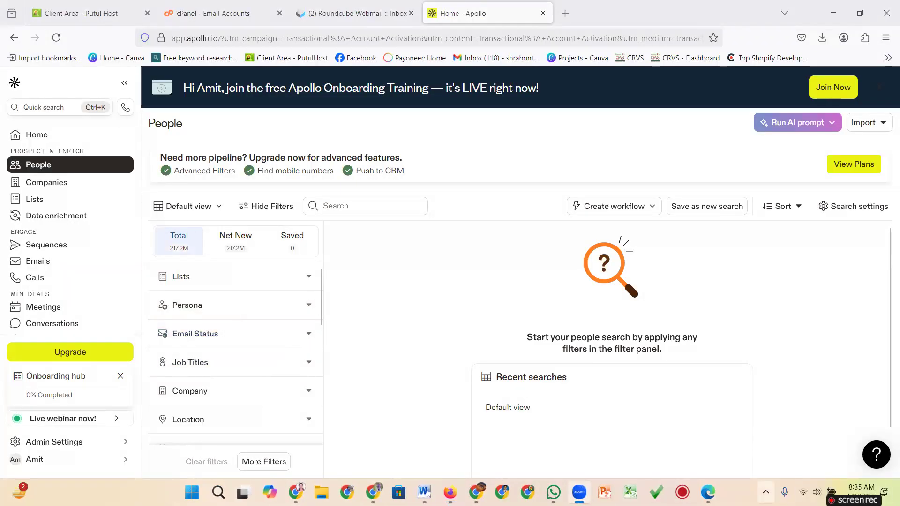
left_click(765, 492)
left_click(744, 434)
left_click_drag(295, 326, 332, 344)
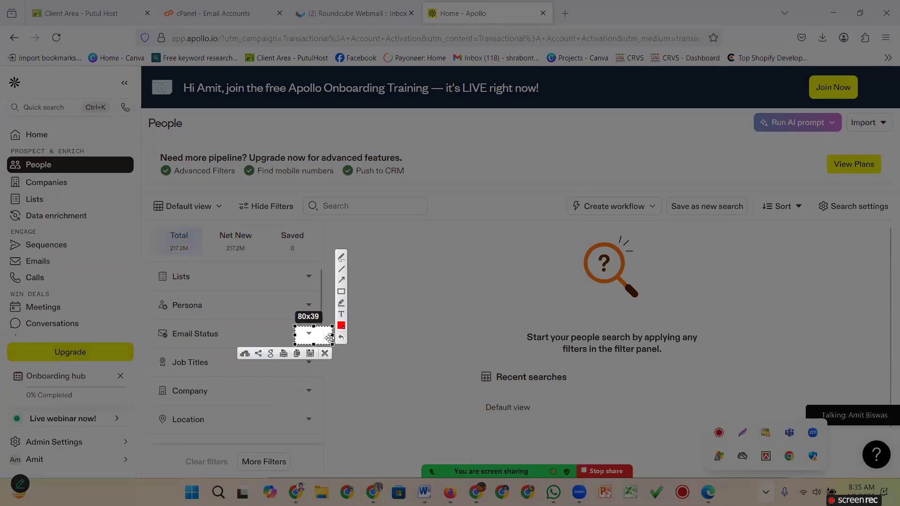
left_click_drag(351, 403, 310, 340)
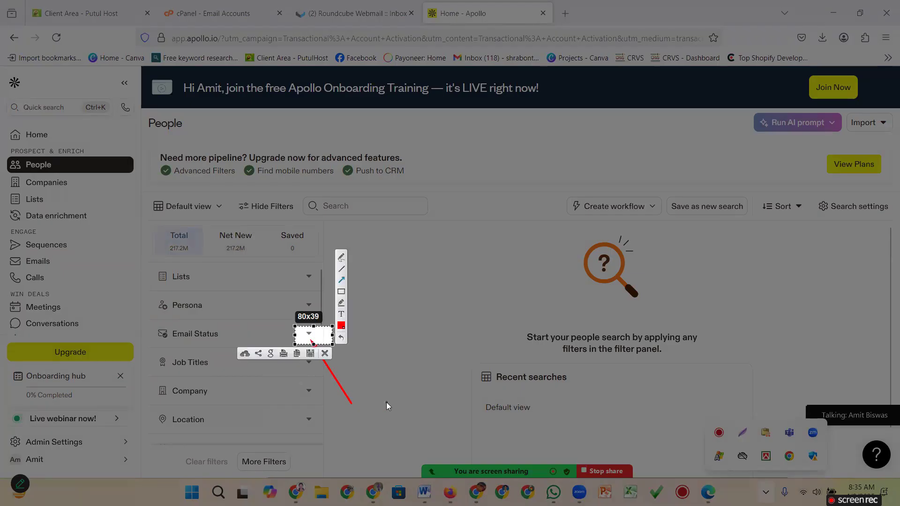
left_click(325, 353)
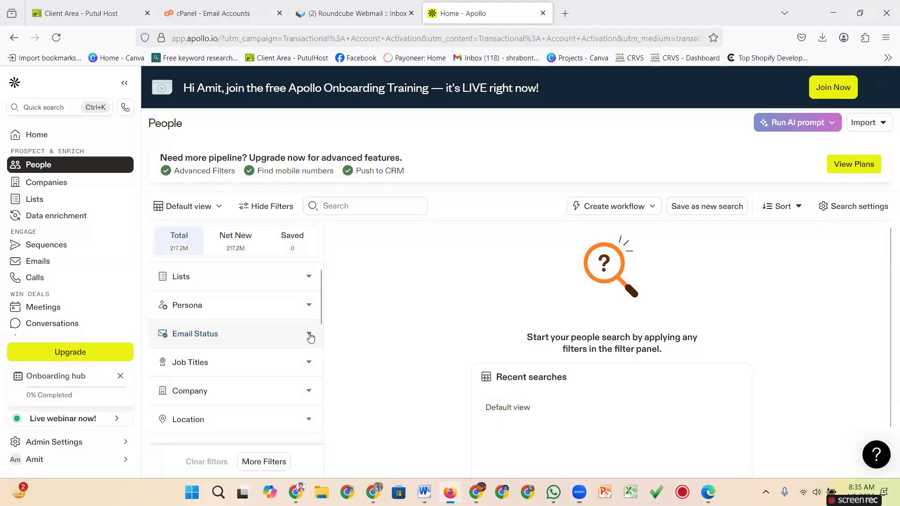
Expand Email Status and tick Verified under Safe to send.
left_click(310, 336)
scroll(379, 334, "down", 1)
scroll(277, 346, "down", 2)
scroll(275, 346, "up", 2)
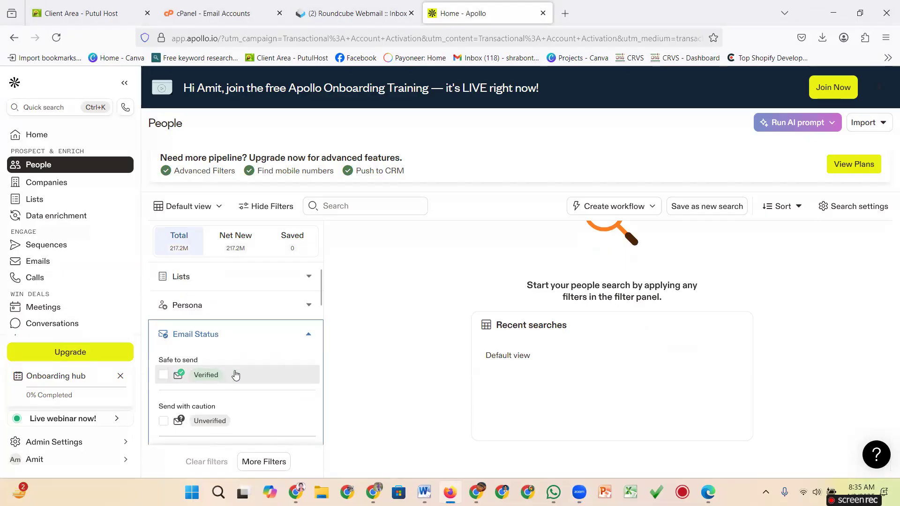
scroll(252, 384, "down", 1)
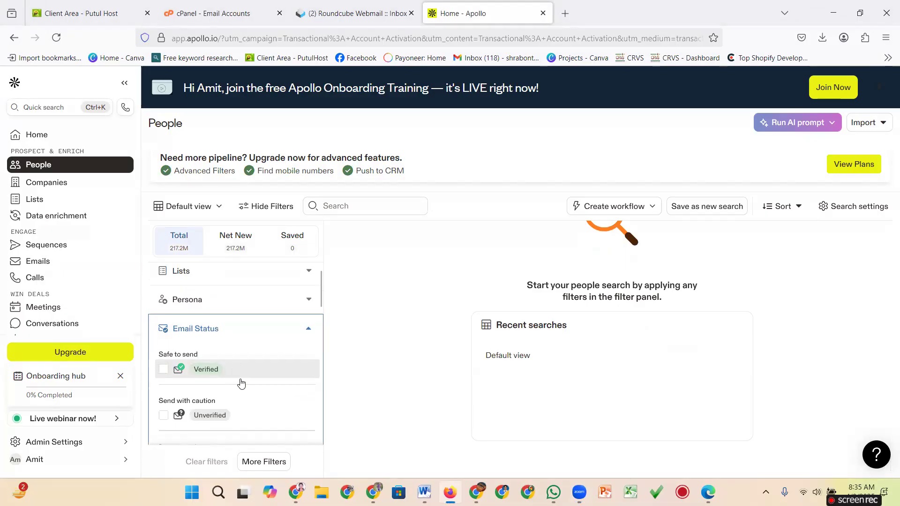
scroll(226, 384, "down", 1)
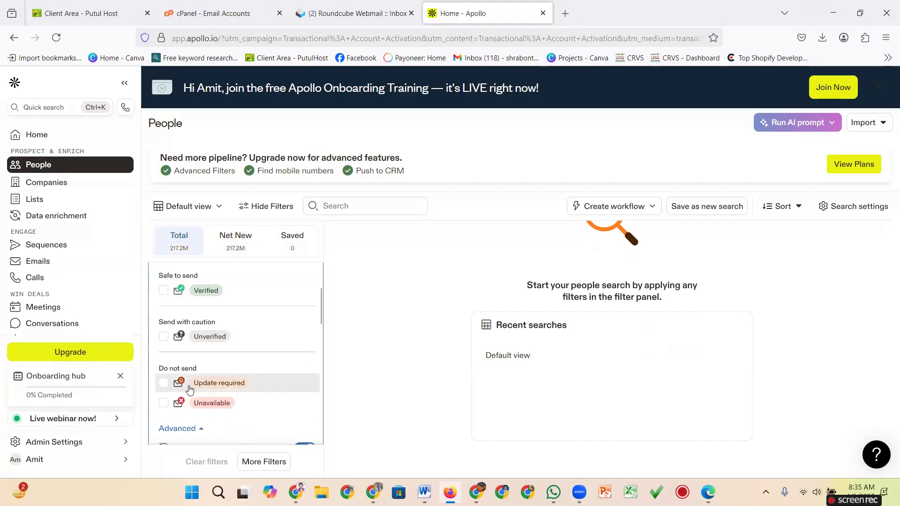
scroll(207, 387, "down", 1)
scroll(209, 387, "down", 2)
scroll(201, 388, "up", 4)
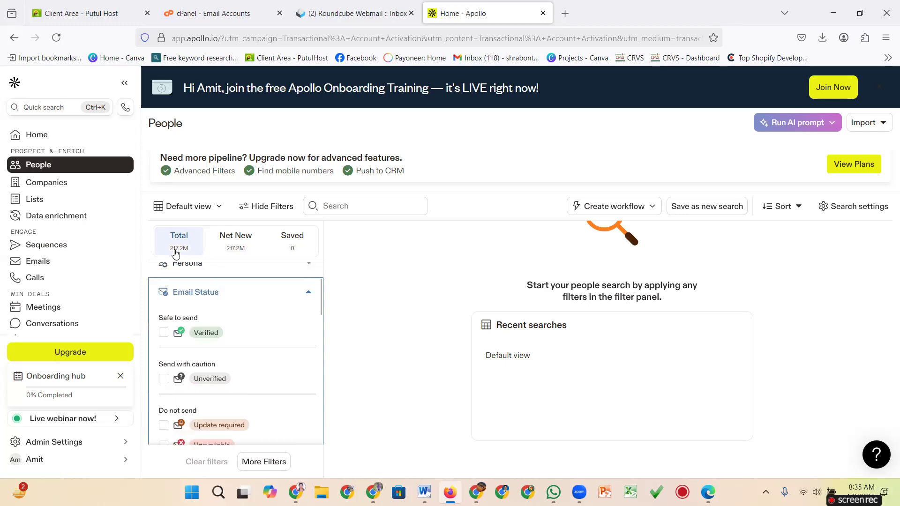
left_click(163, 334)
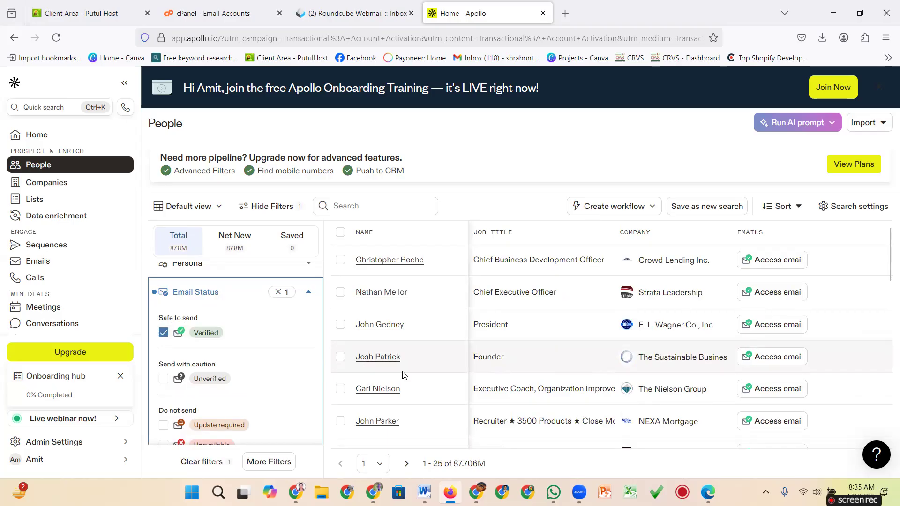
scroll(675, 348, "down", 15)
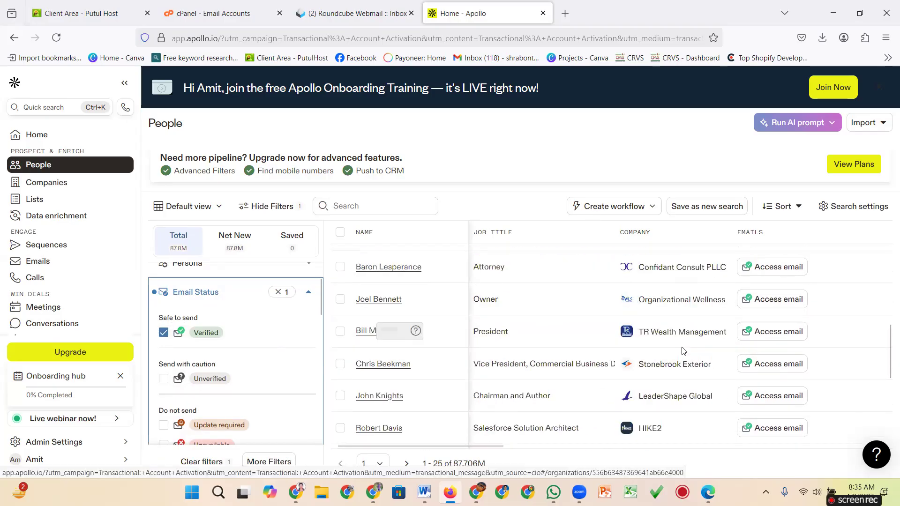
scroll(681, 350, "up", 15)
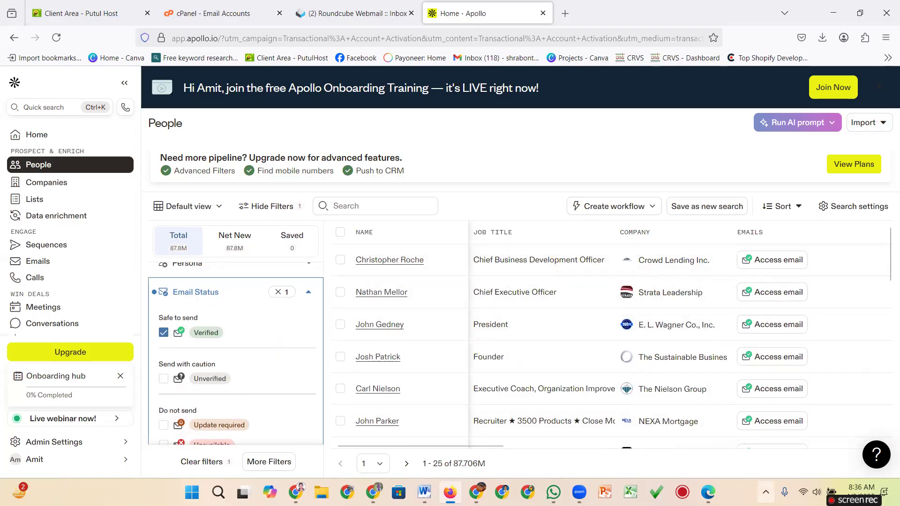
Screenshot the email access column, drawing an arrow at the second email entry.
left_click(766, 492)
left_click(741, 433)
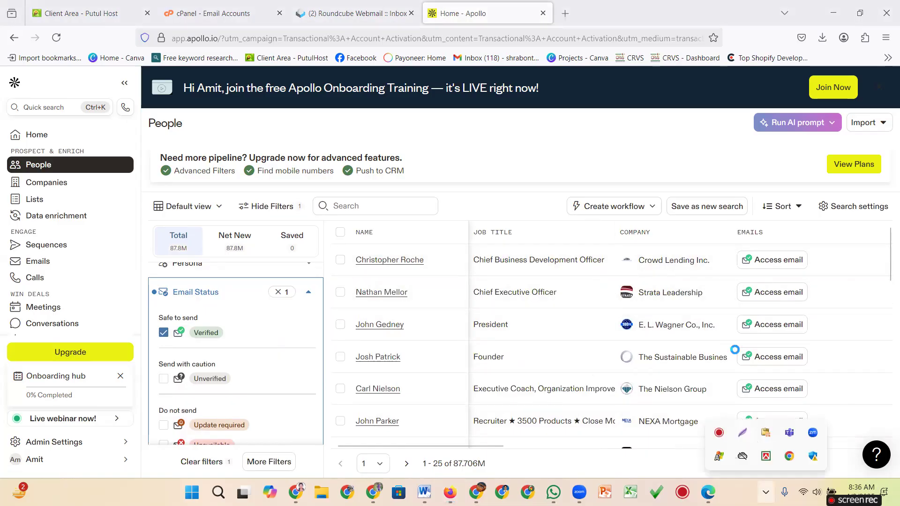
left_click_drag(725, 242, 822, 470)
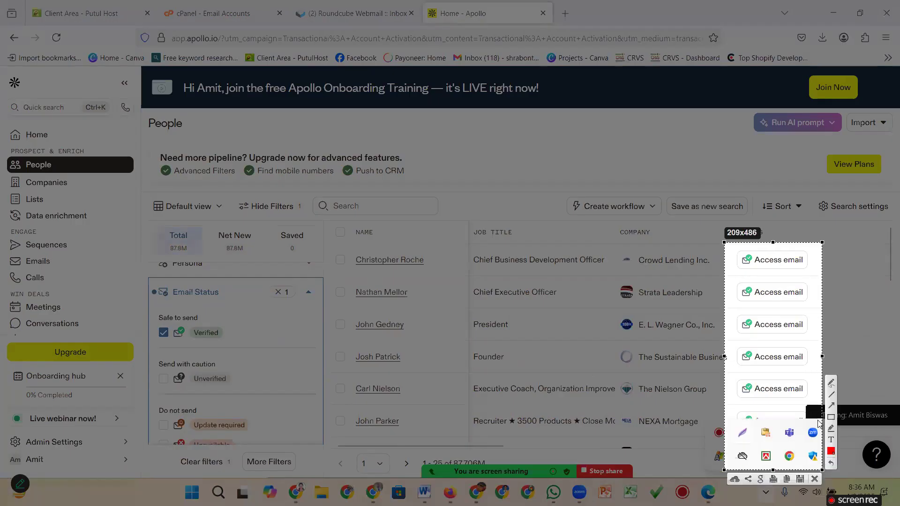
mouse_move(652, 485)
left_mouse_down()
mouse_move(705, 330)
mouse_move(747, 301)
left_mouse_up()
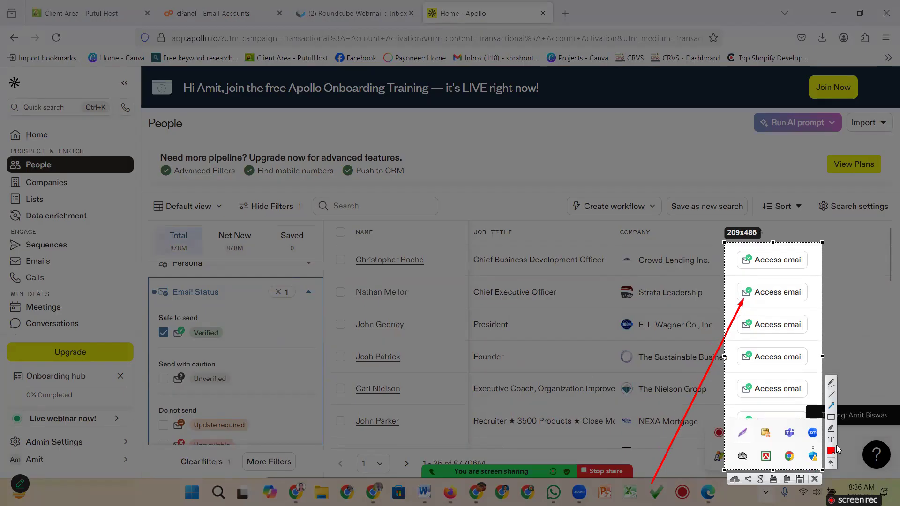
left_click(814, 479)
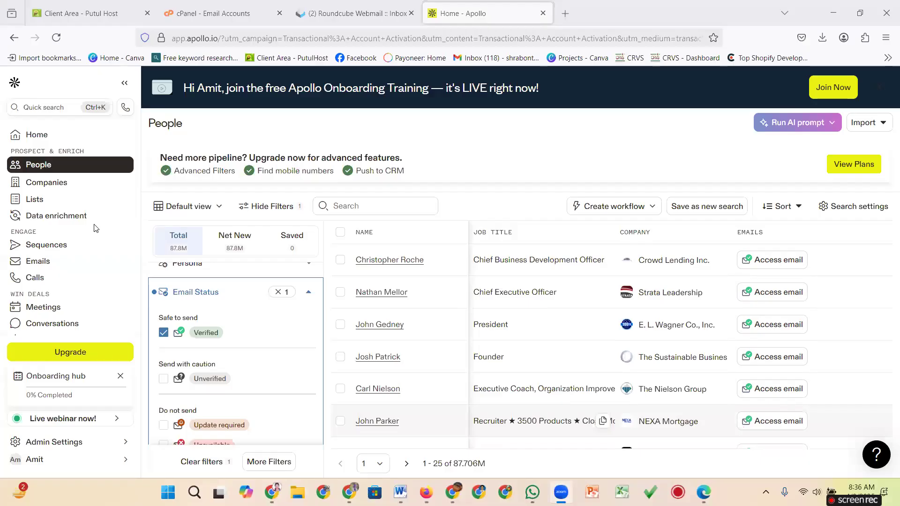
Toggle Verified off and back on, then collapse the Email Status section.
left_click(163, 333)
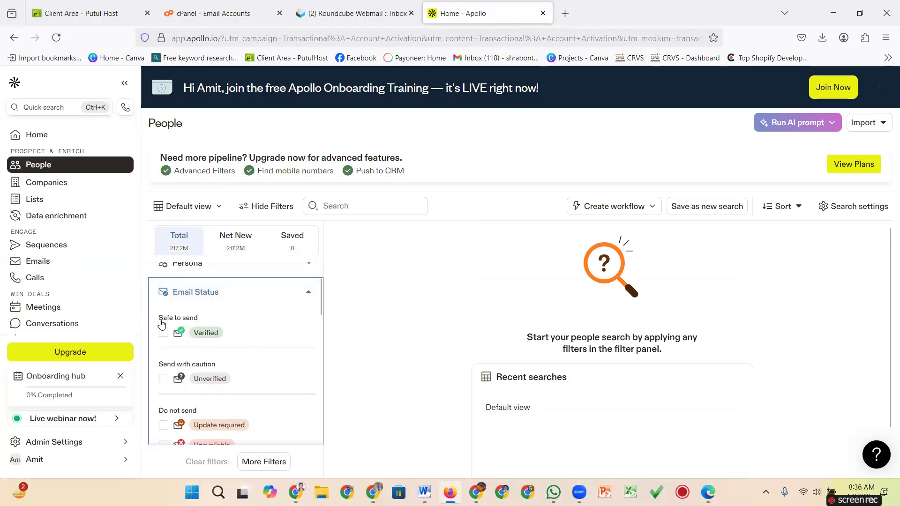
left_click(163, 334)
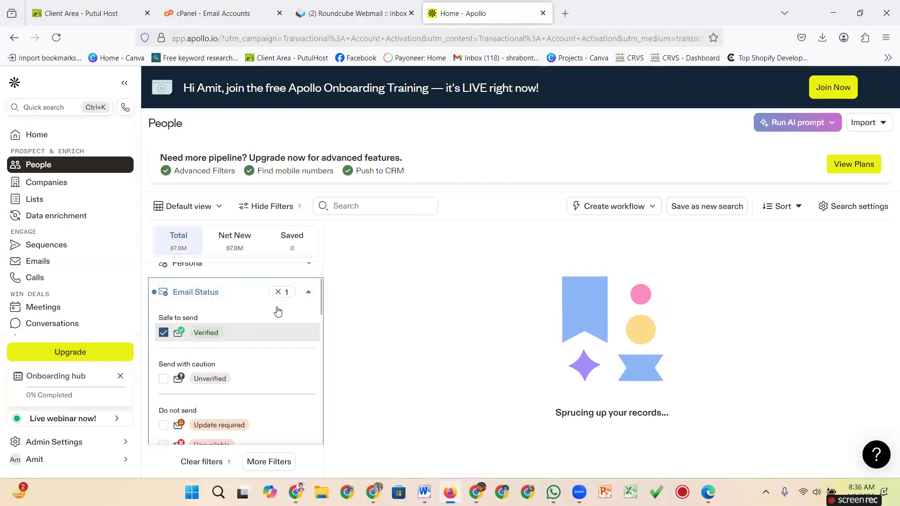
left_click(309, 294)
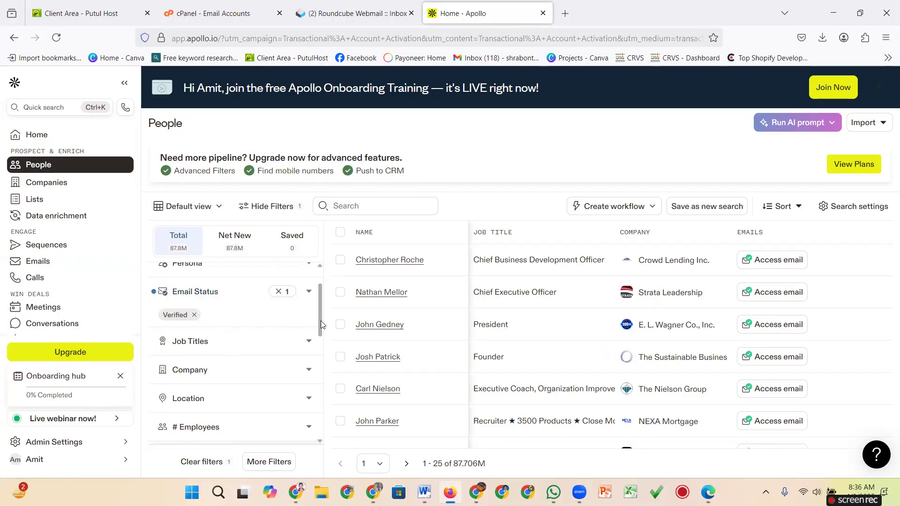
Expand the Job Titles filter and preview its title suggestions.
scroll(318, 324, "down", 2)
scroll(318, 323, "up", 1)
scroll(318, 324, "up", 1)
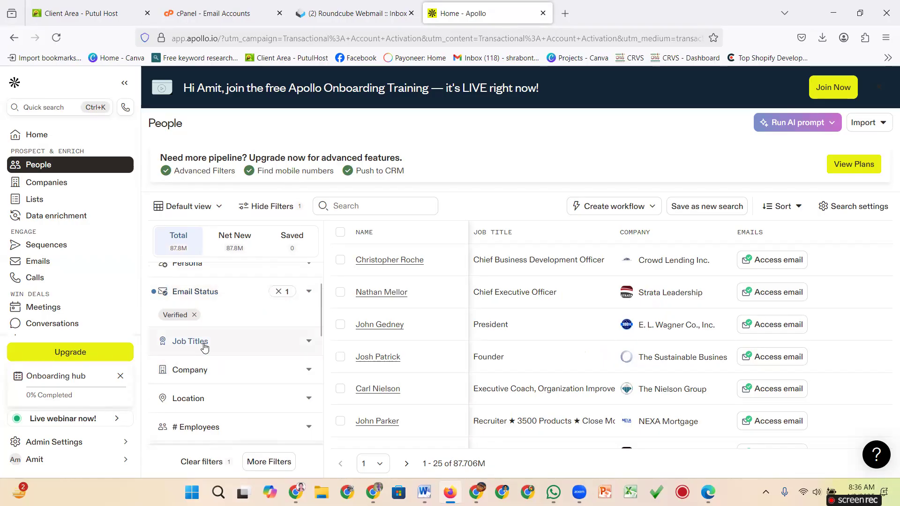
left_click(266, 352)
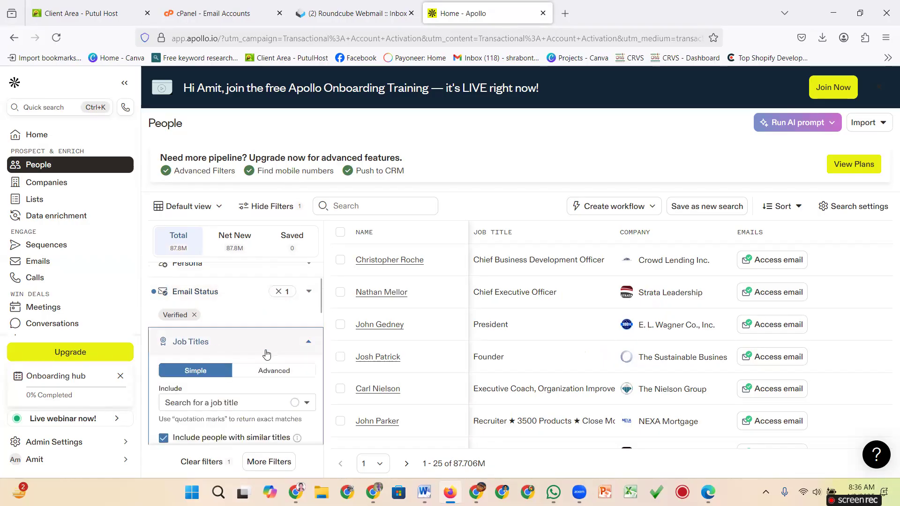
left_click(229, 404)
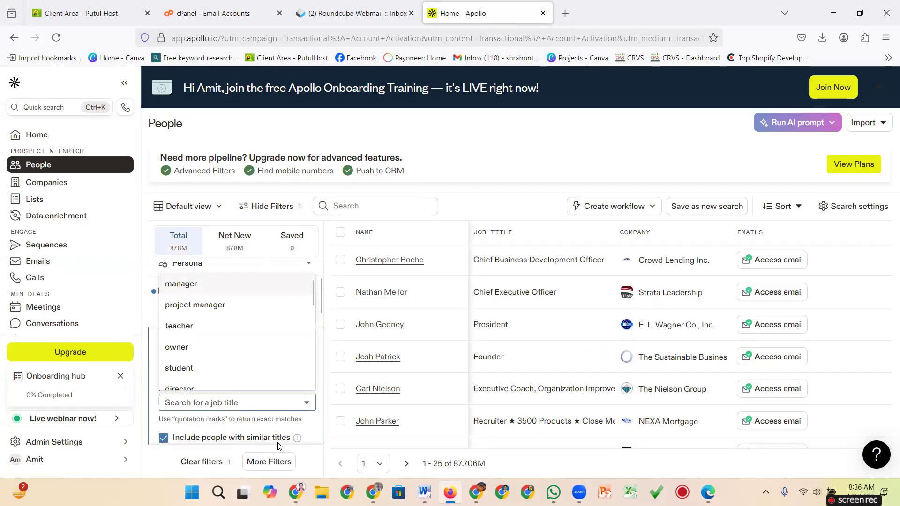
left_click(307, 408)
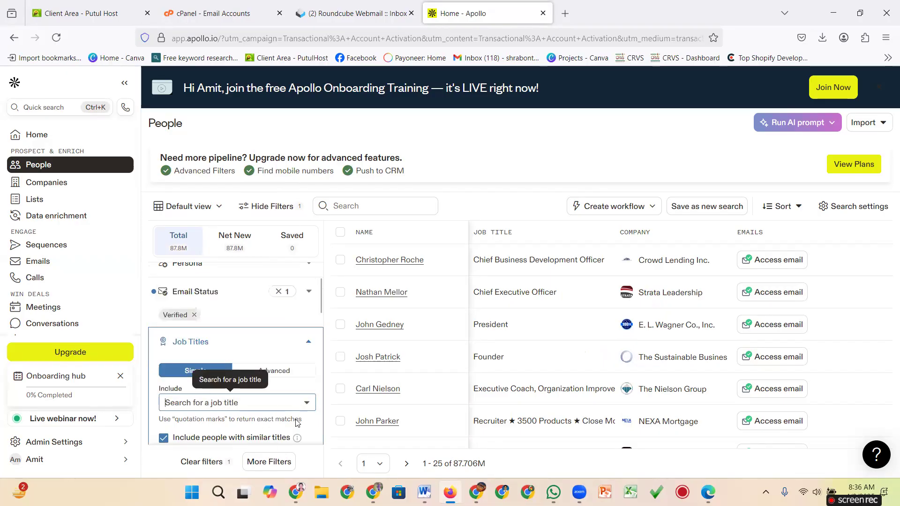
Check the criteria notes in Word, then bring up the job title suggestions again.
left_click(423, 491)
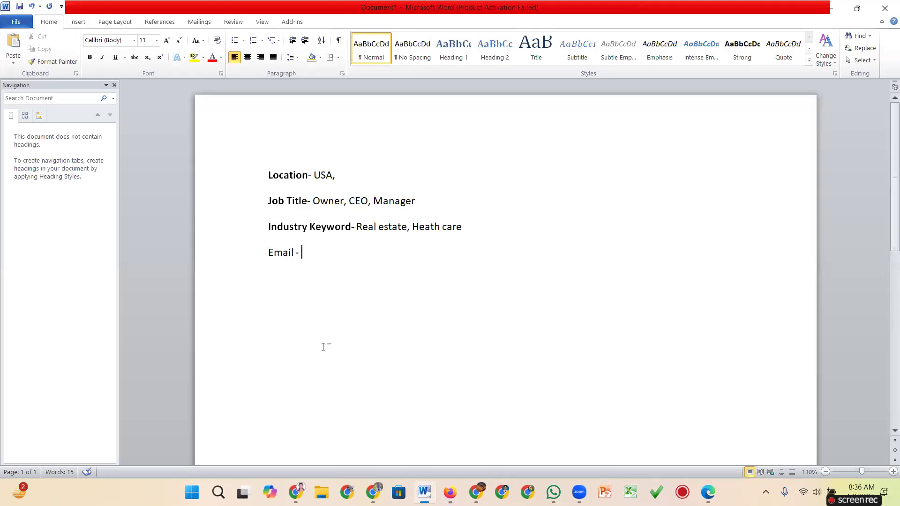
mouse_move(450, 492)
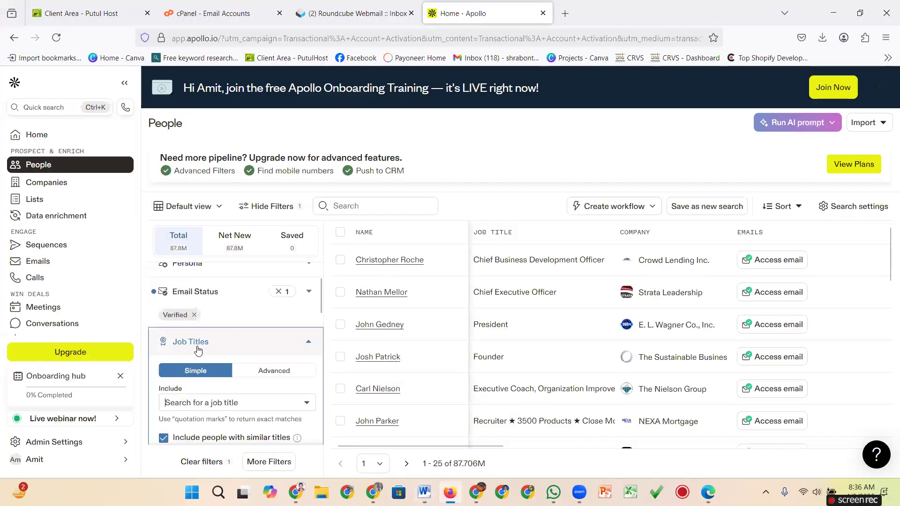
scroll(199, 352, "down", 1)
left_click(194, 361)
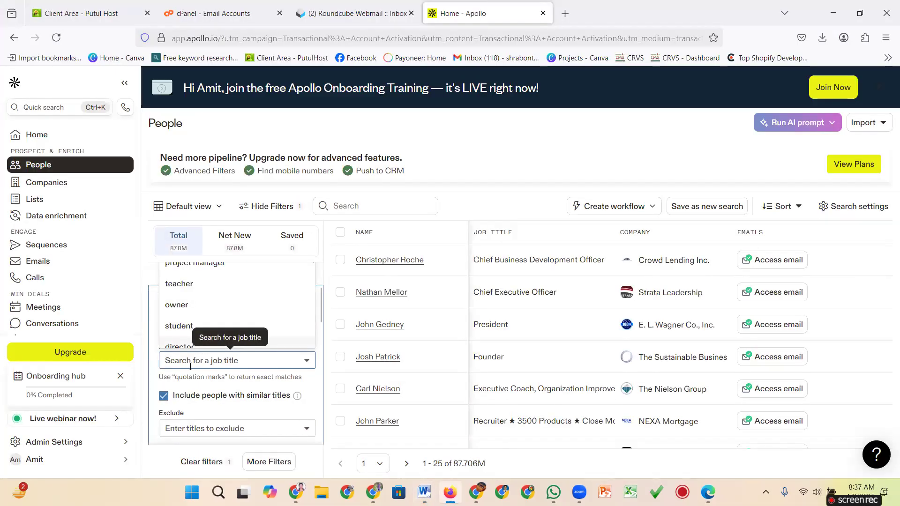
Add 'Owner' as an included job title by typing 'Own'.
type("Ow")
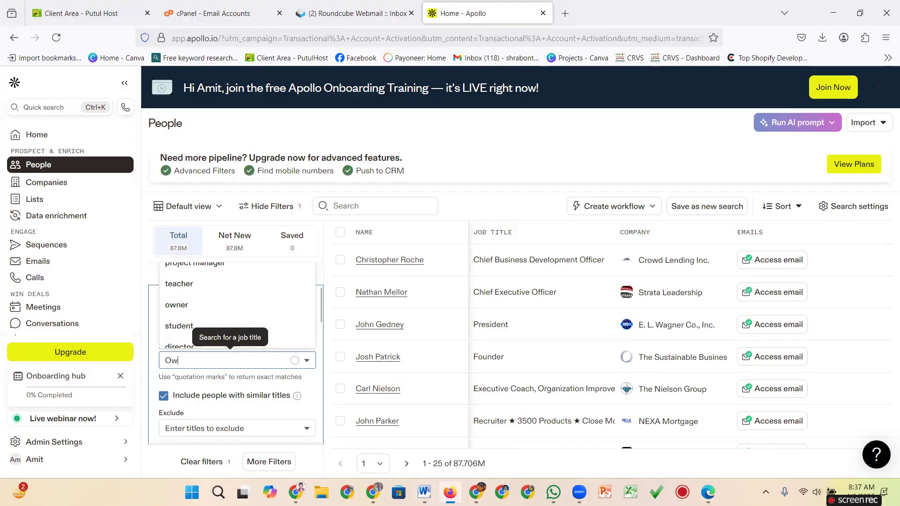
type("ner")
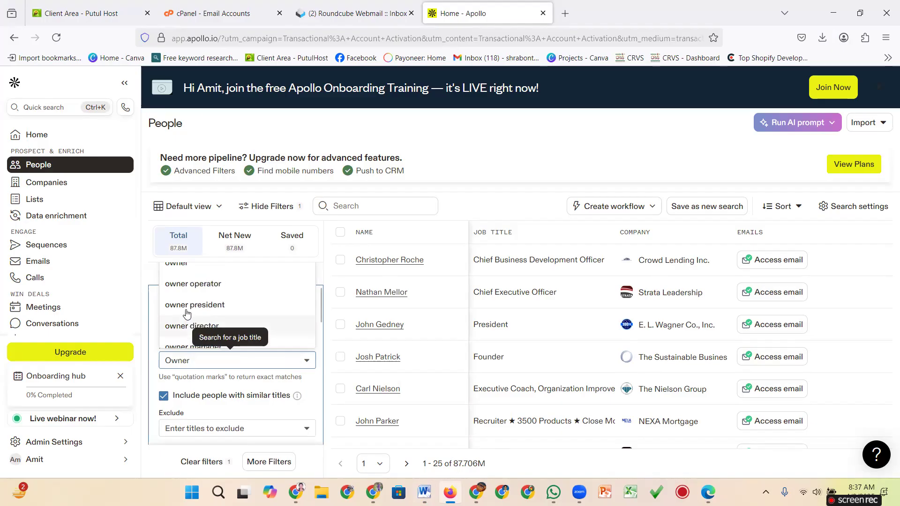
scroll(174, 313, "up", 1)
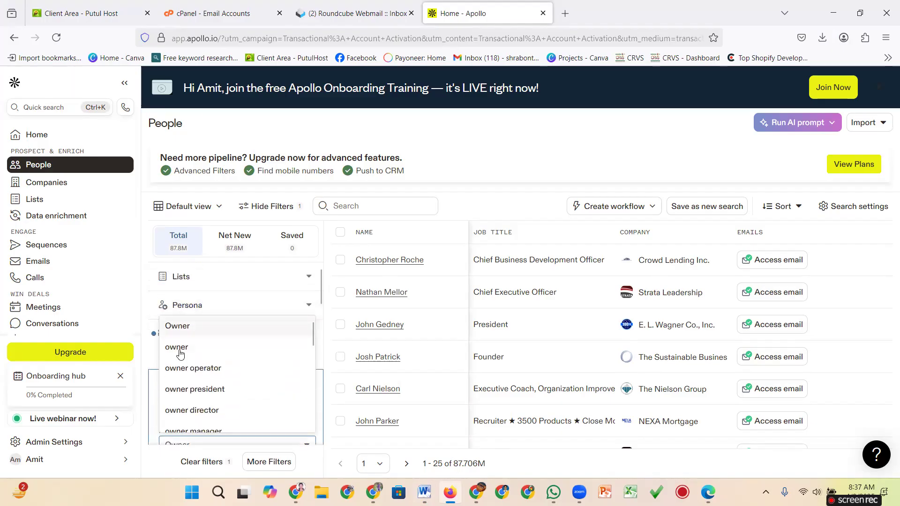
left_click(177, 328)
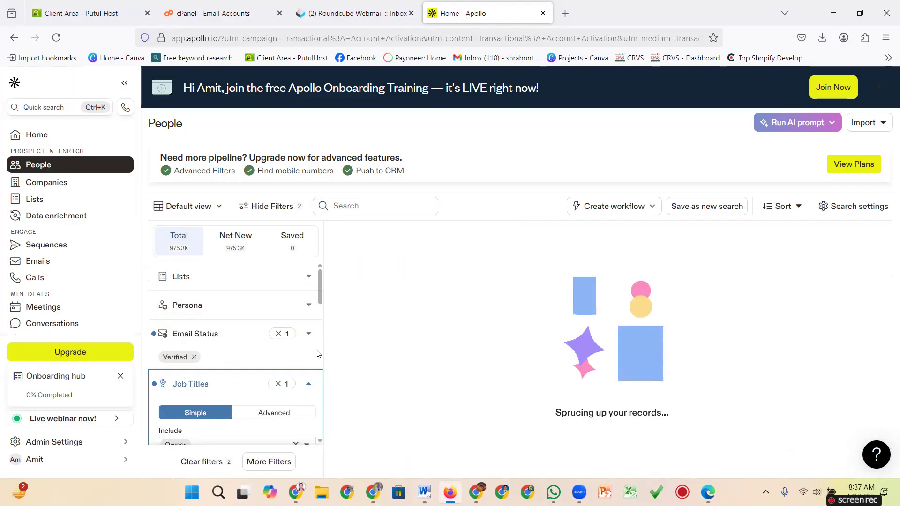
Type 'Mana' after the Owner chip and add 'manager' as a second job title.
scroll(316, 359, "down", 1)
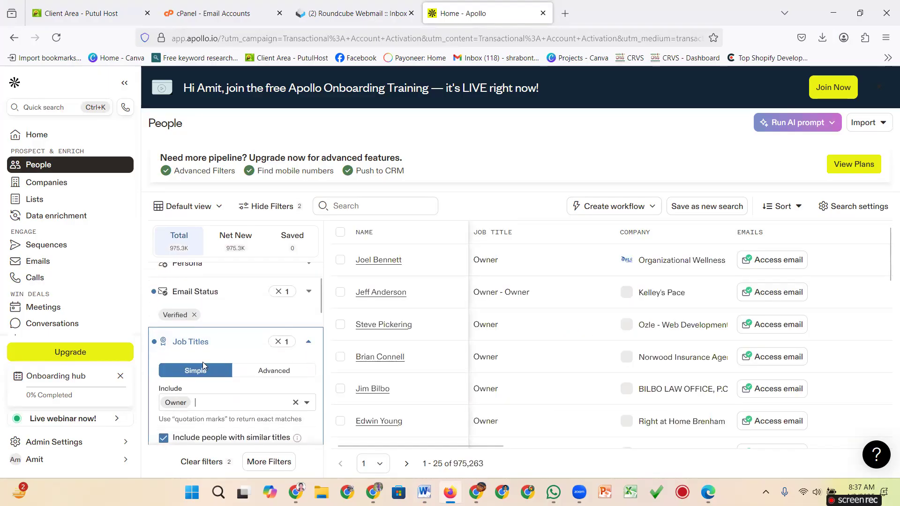
scroll(503, 328, "down", 12)
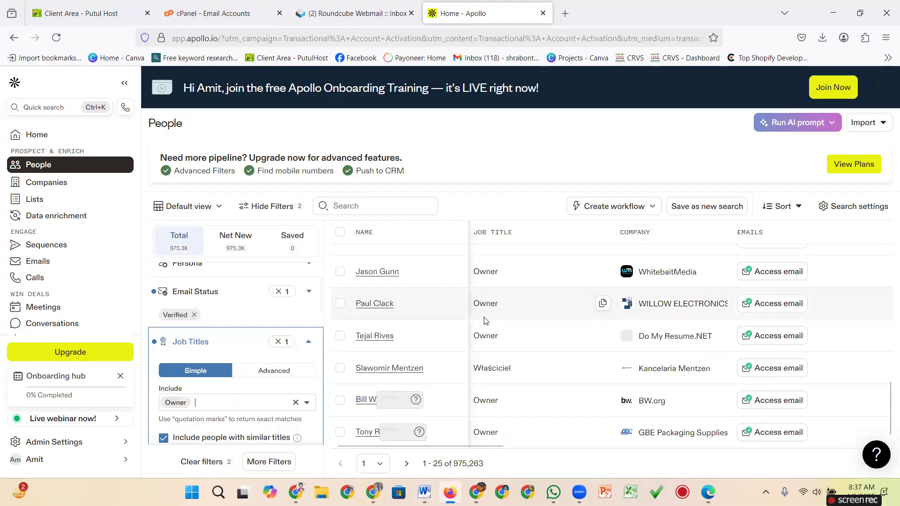
scroll(486, 320, "up", 8)
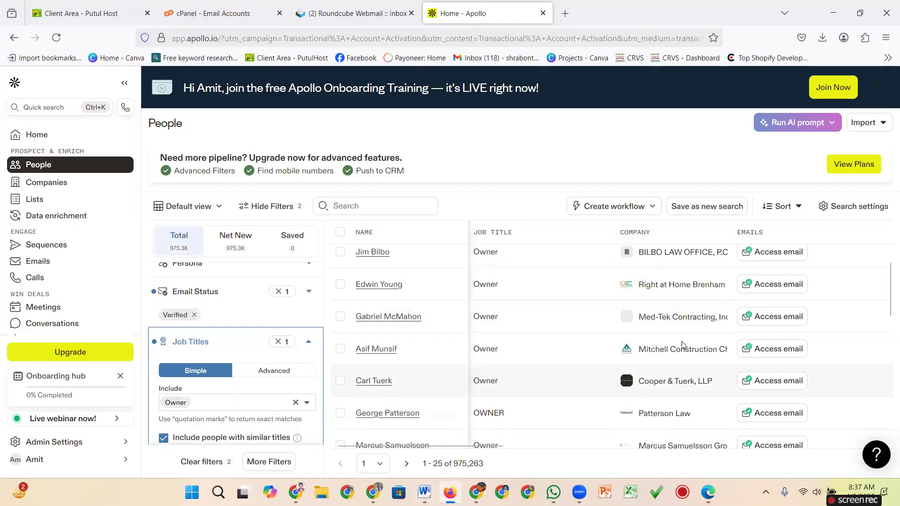
scroll(482, 305, "down", 8)
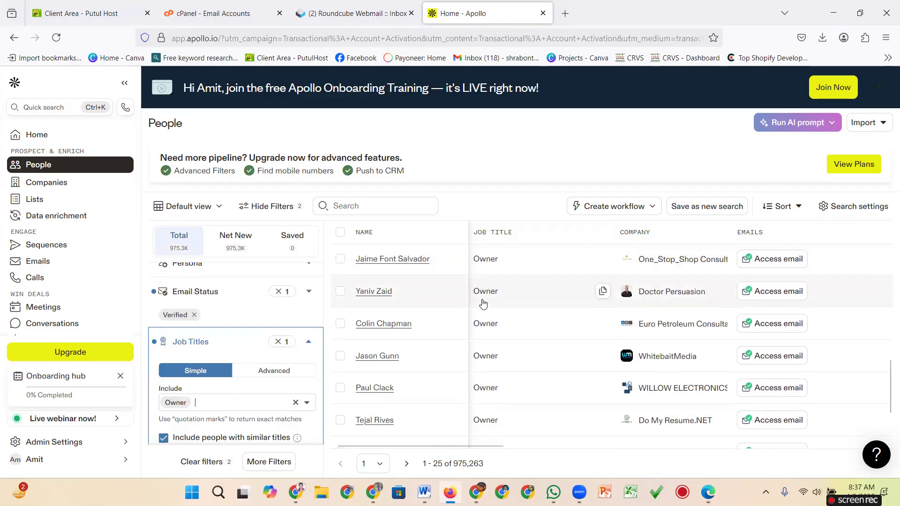
scroll(348, 314, "up", 4)
scroll(235, 349, "down", 1)
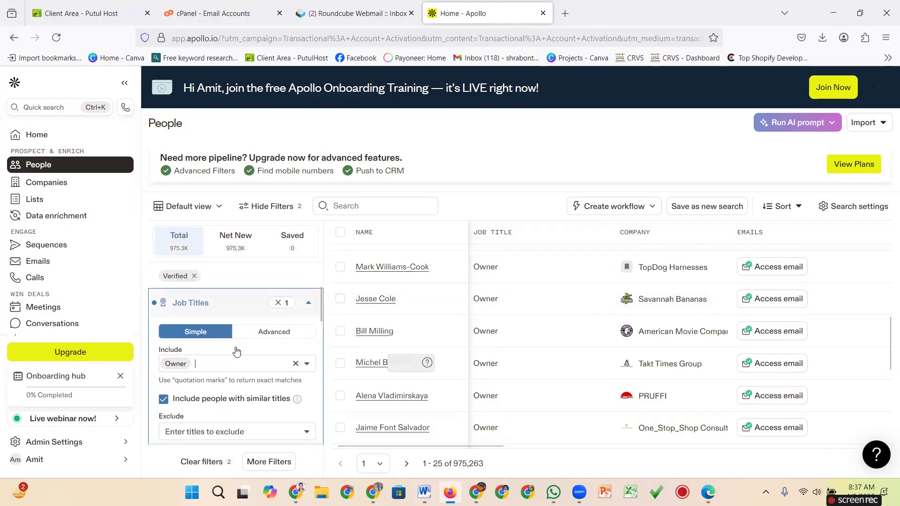
left_click(217, 361)
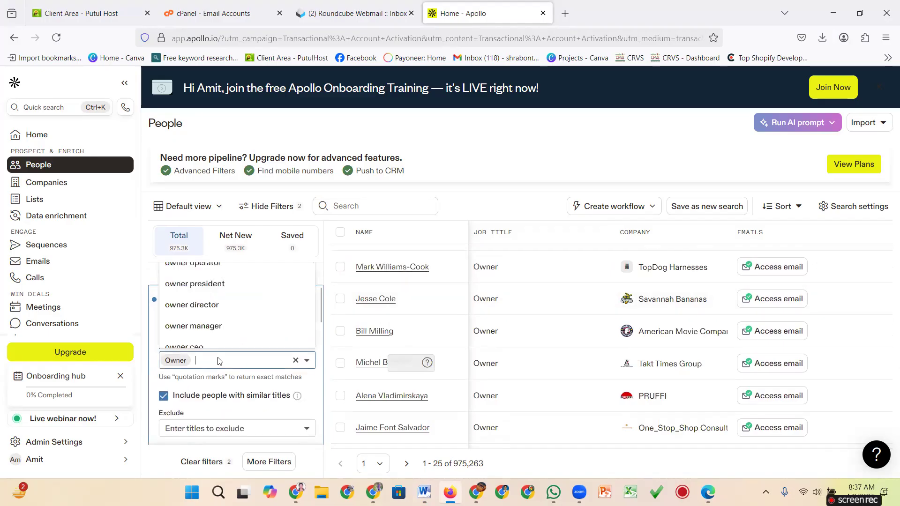
type("Mana")
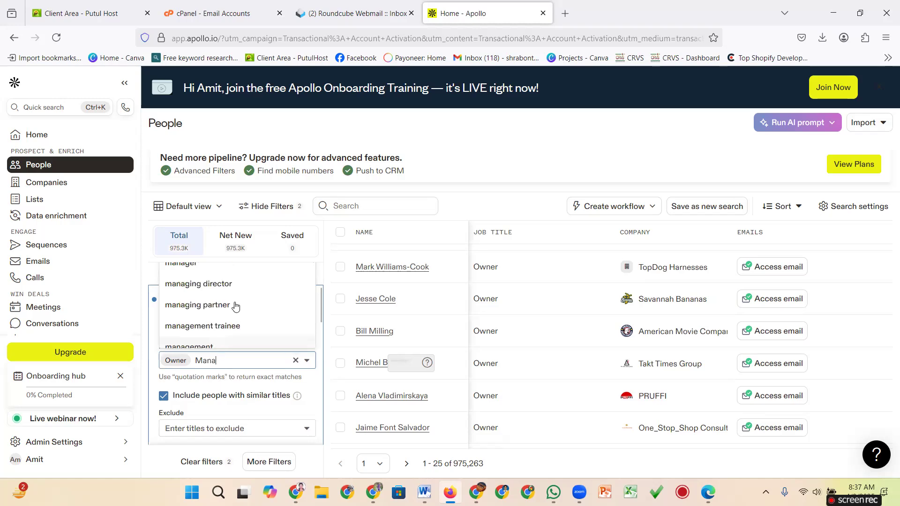
scroll(253, 310, "up", 1)
scroll(201, 312, "up", 1)
scroll(188, 336, "down", 2)
scroll(188, 352, "up", 1)
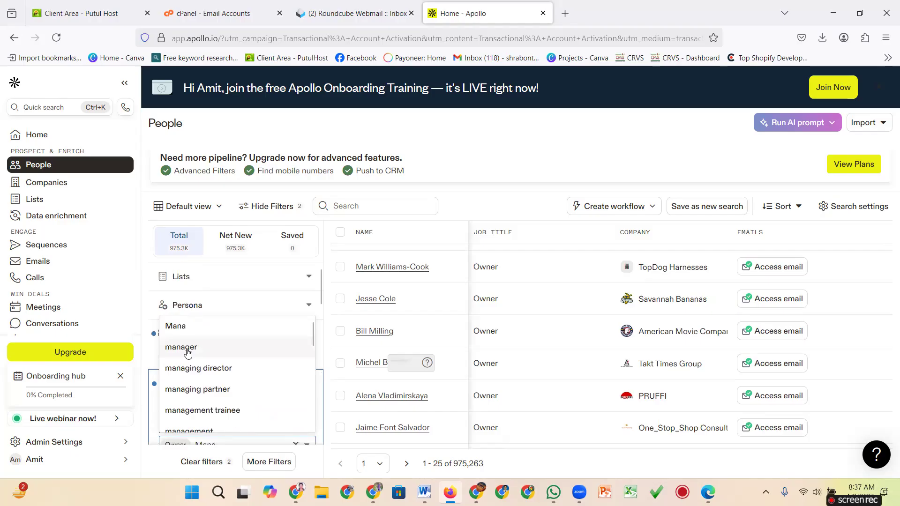
left_click(268, 348)
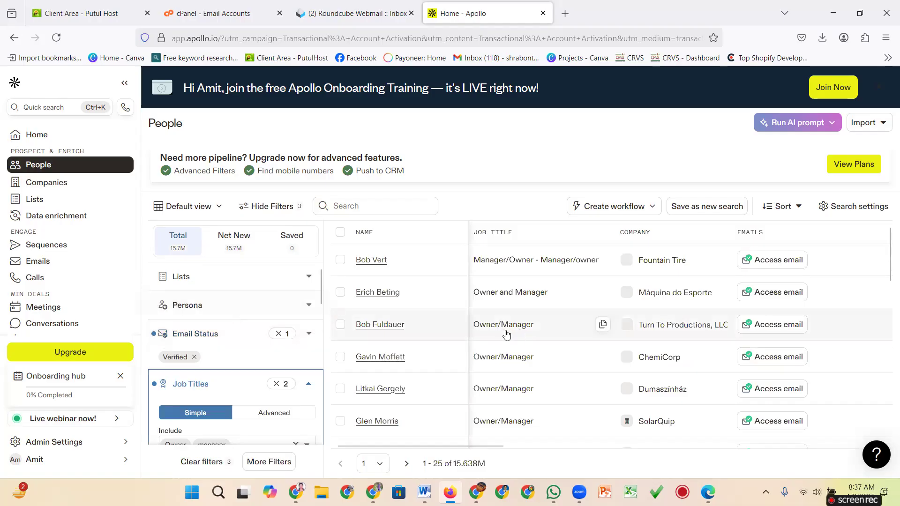
Collapse the Job Titles filter to its Owner and manager summary.
scroll(526, 364, "down", 3)
scroll(526, 365, "up", 3)
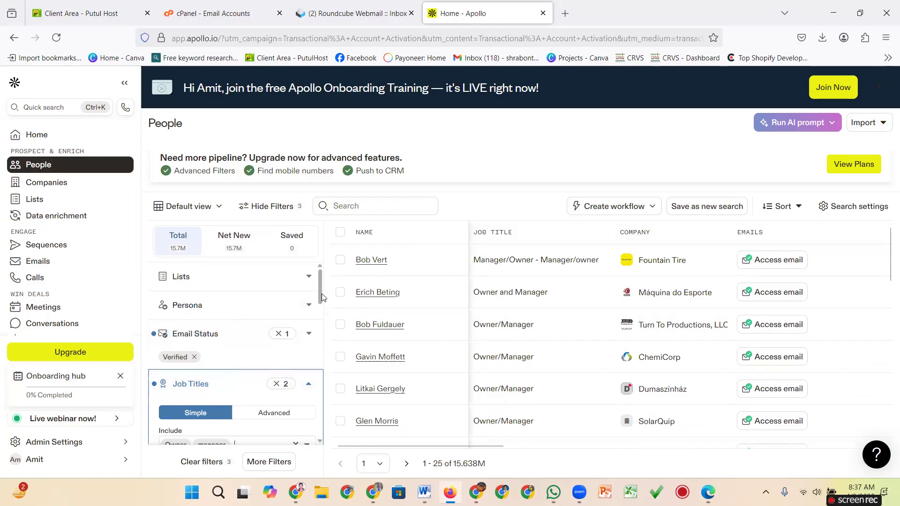
left_click_drag(321, 294, 322, 322)
scroll(322, 323, "up", 2)
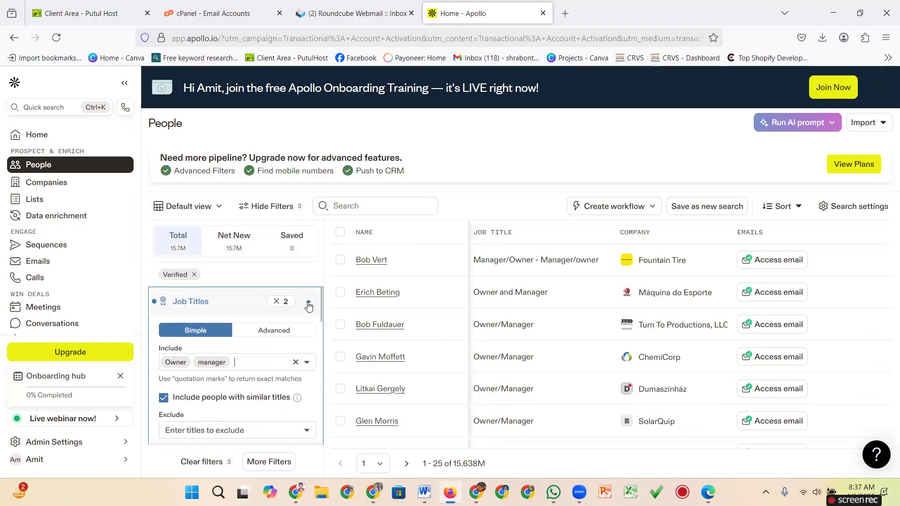
left_click(308, 305)
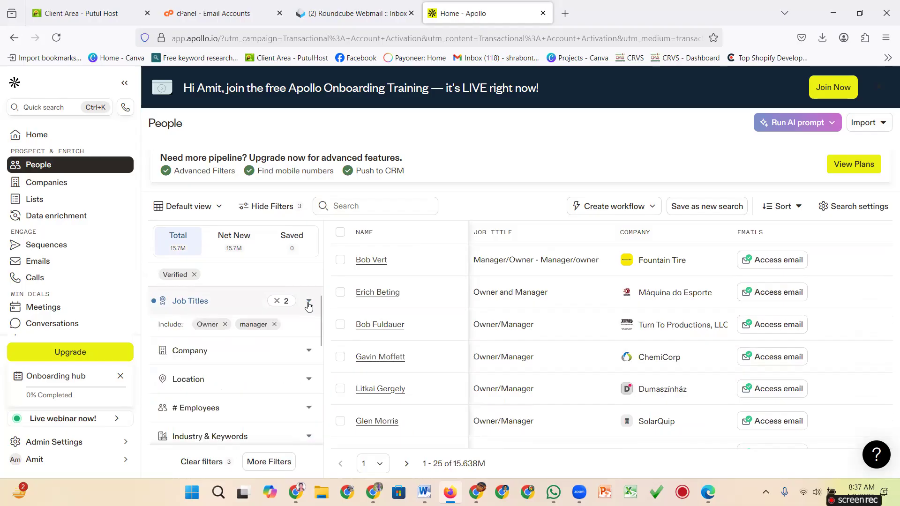
Capture the filter-count area, mark the 3 applied filters with a red arrow, then close it.
mouse_move(708, 492)
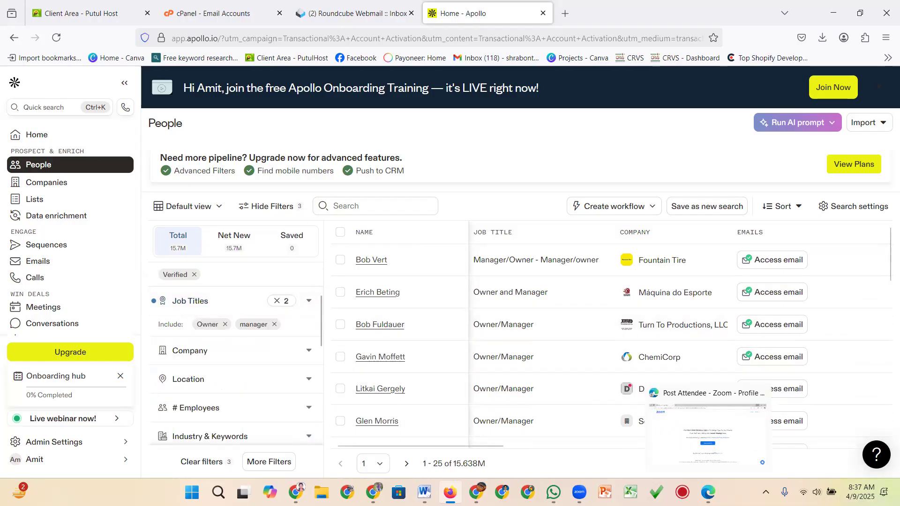
left_click(742, 433)
mouse_move(236, 193)
left_mouse_down()
mouse_move(317, 209)
mouse_move(319, 222)
left_mouse_up()
left_click_drag(308, 271, 300, 215)
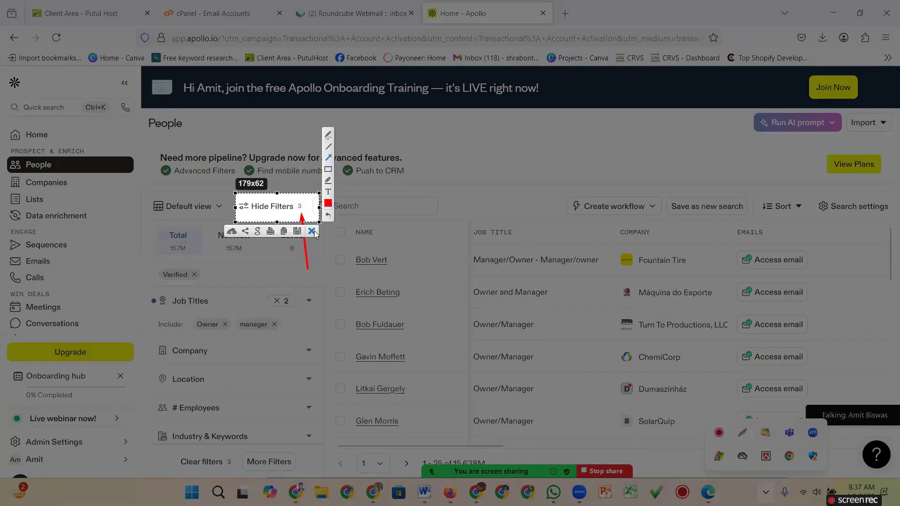
left_click(312, 231)
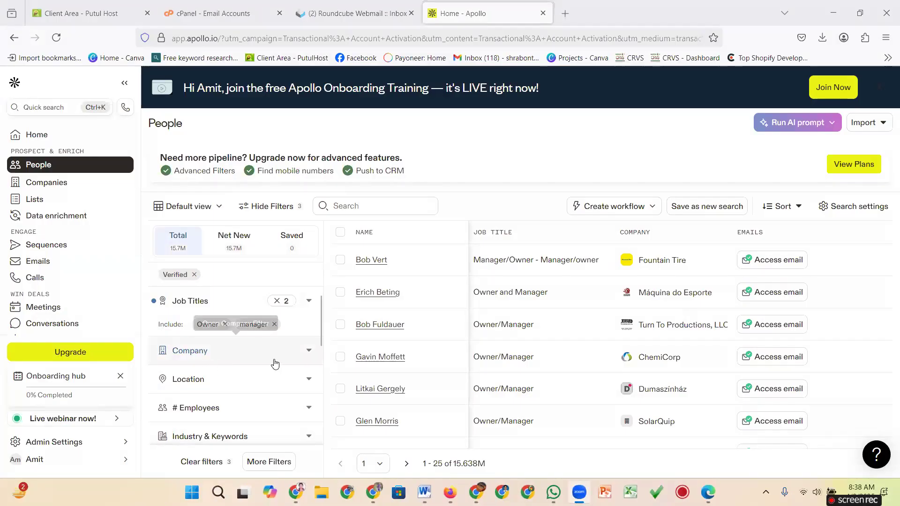
Type 'U' in the Location filter and include 'United States' as the contact location.
left_click(307, 380)
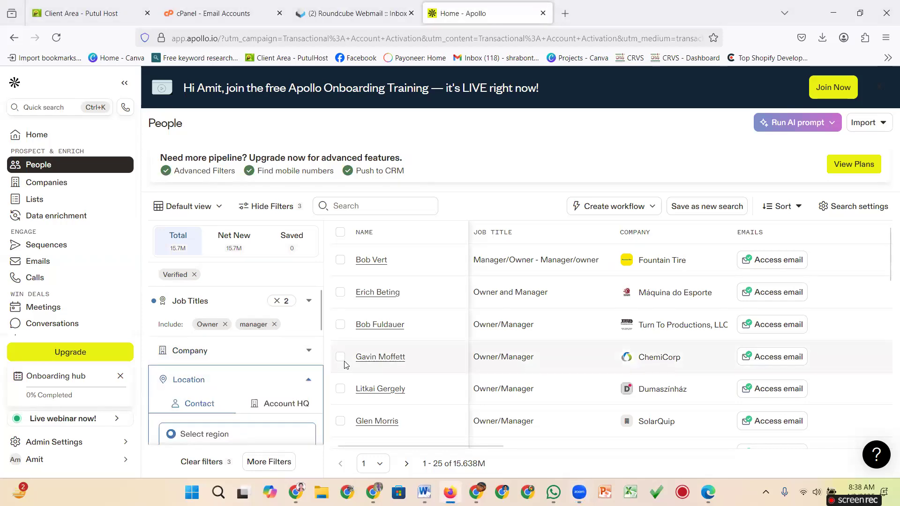
scroll(346, 365, "down", 2)
scroll(292, 368, "down", 1)
scroll(291, 369, "down", 2)
left_click(196, 380)
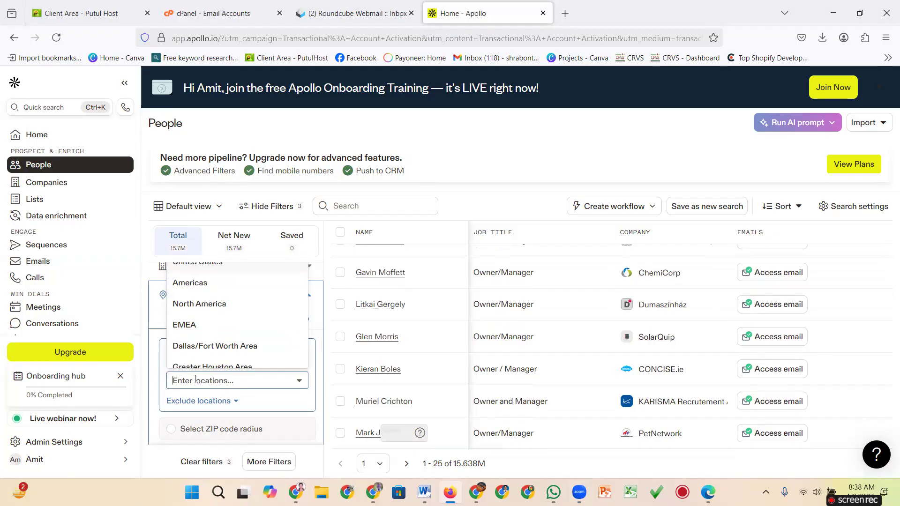
type("U")
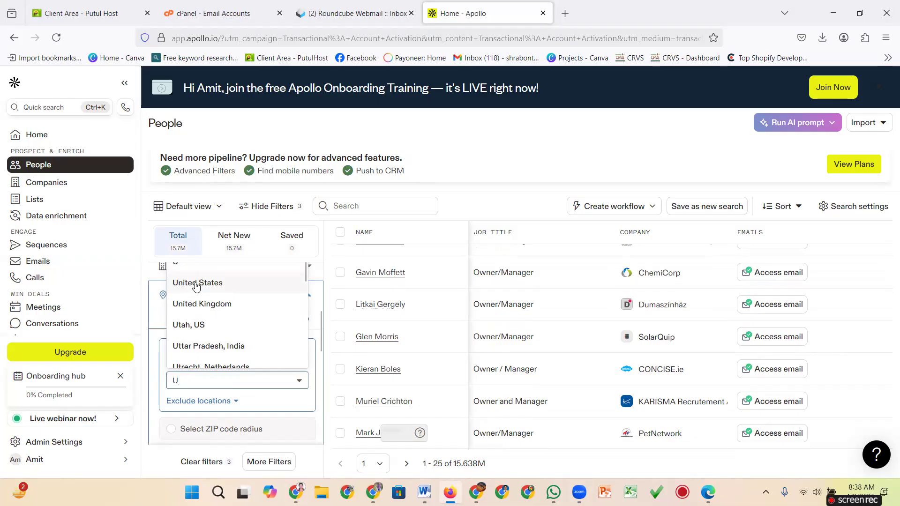
left_click(196, 283)
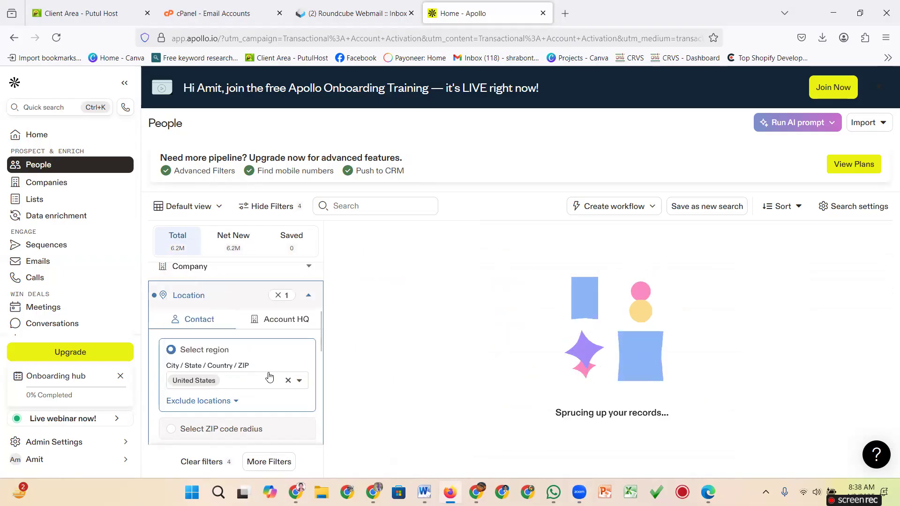
left_click_drag(491, 446, 642, 453)
left_click_drag(559, 452, 321, 444)
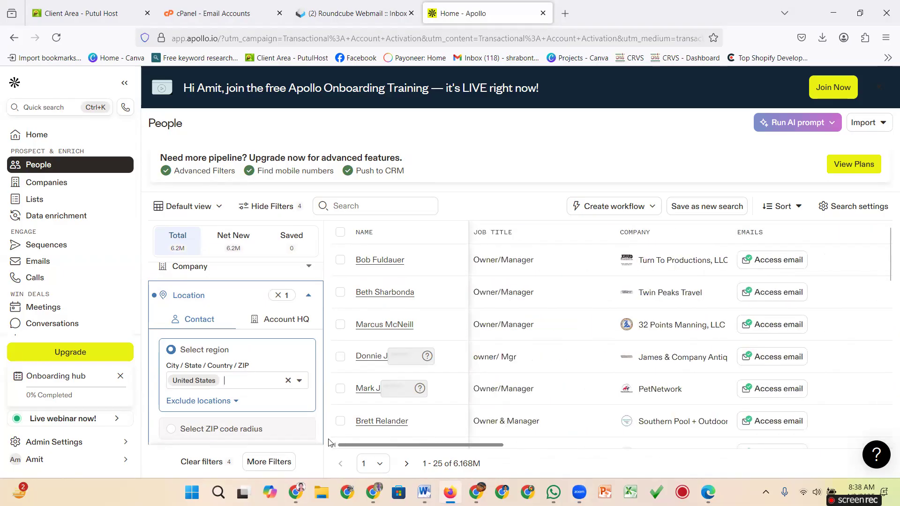
Collapse Location, briefly open Industry & Keywords, and expand the # Employees filter.
left_click(308, 296)
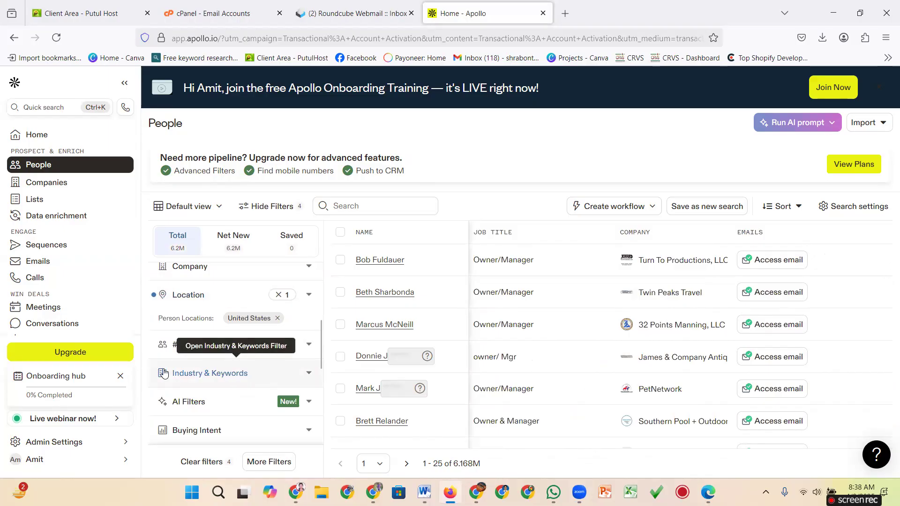
left_click(308, 375)
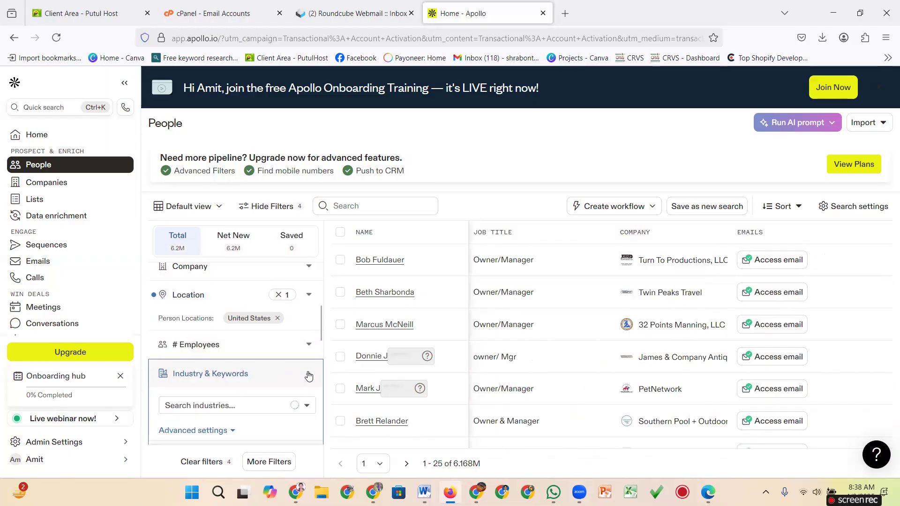
left_click(308, 373)
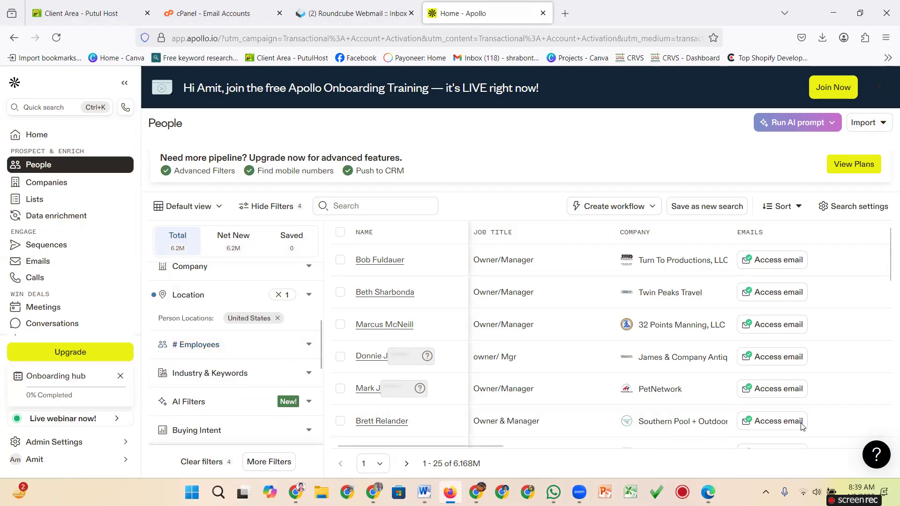
left_click(309, 346)
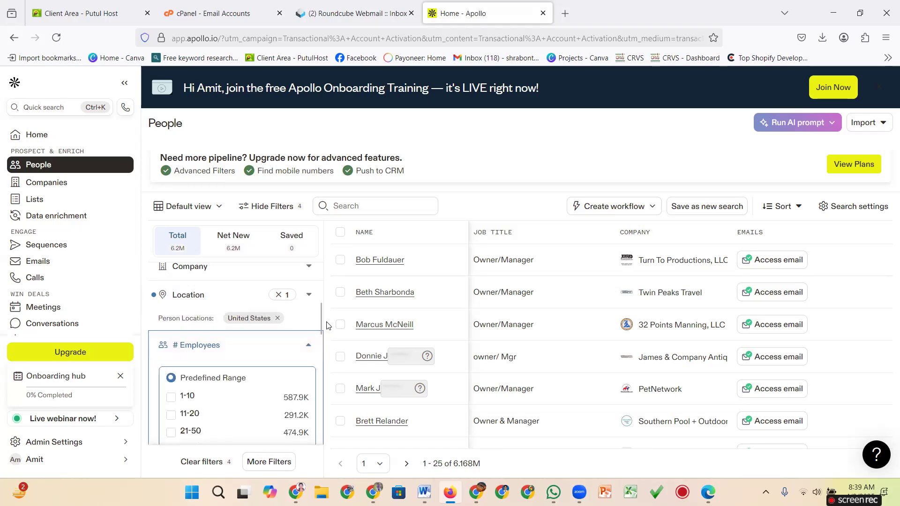
scroll(281, 343, "down", 3)
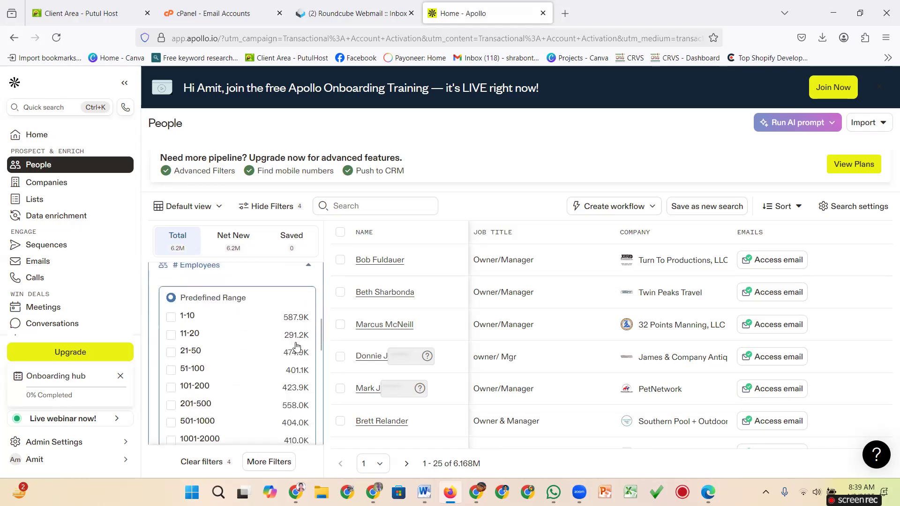
left_click(170, 314)
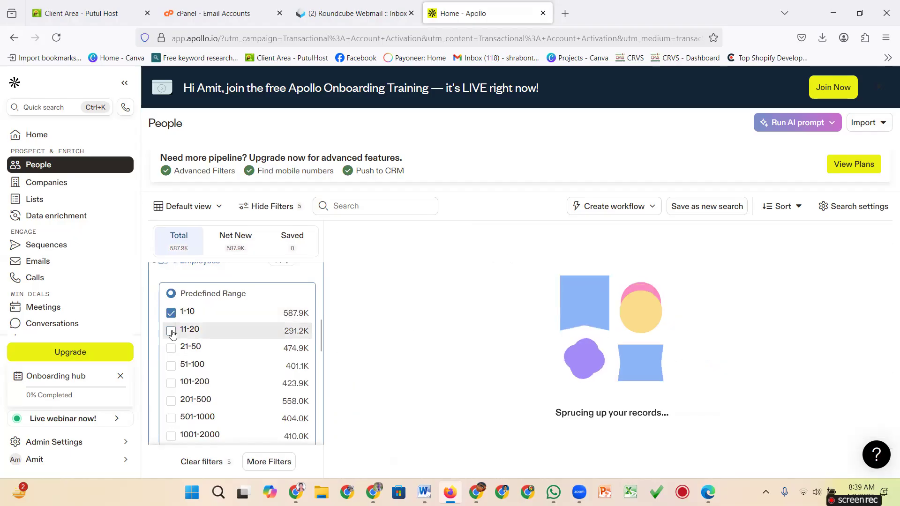
left_click(171, 331)
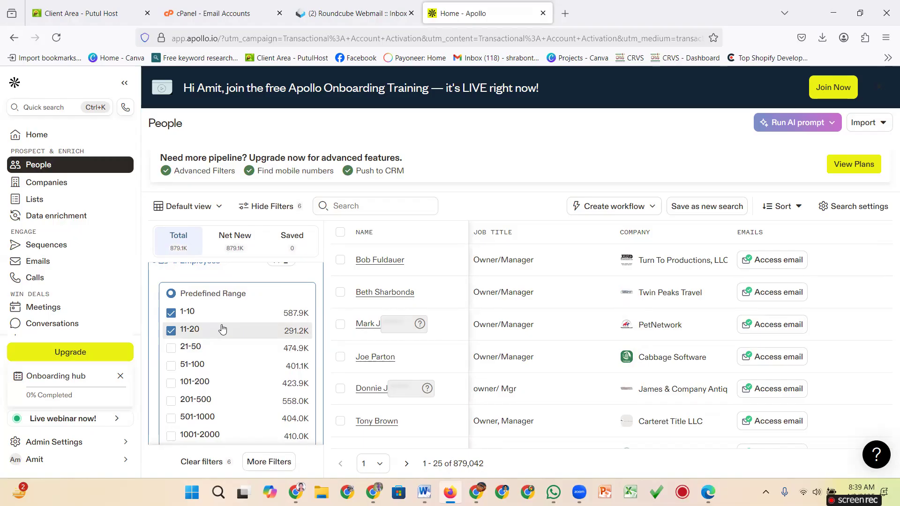
left_click(171, 329)
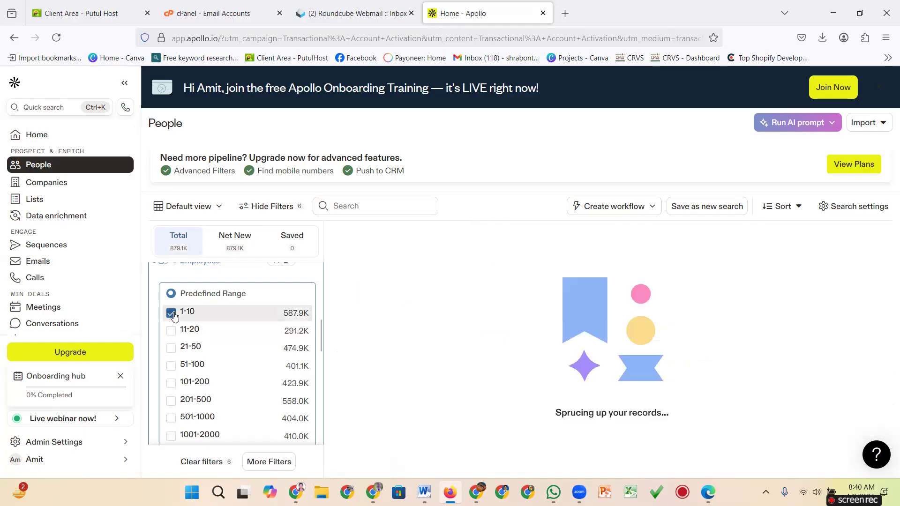
left_click(171, 314)
scroll(221, 336, "down", 4)
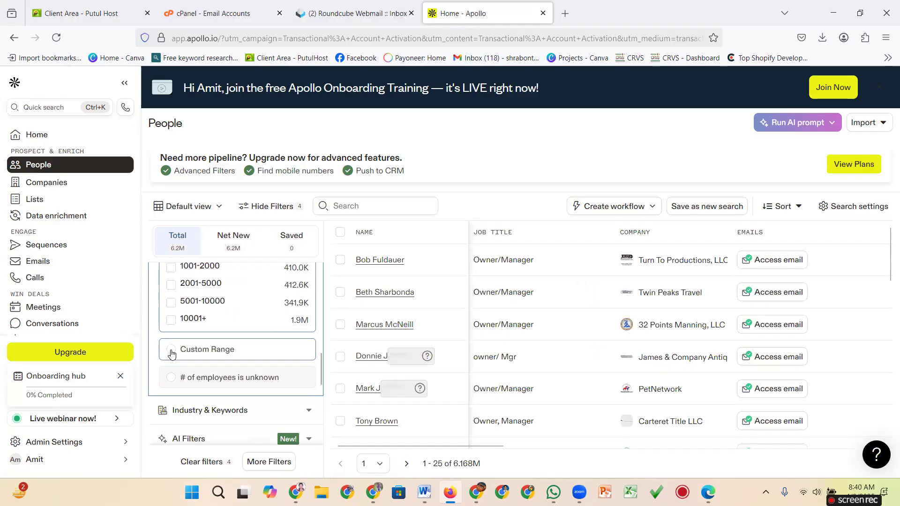
Set a custom employee range with minimum 10 and maximum 15.
scroll(172, 352, "down", 4)
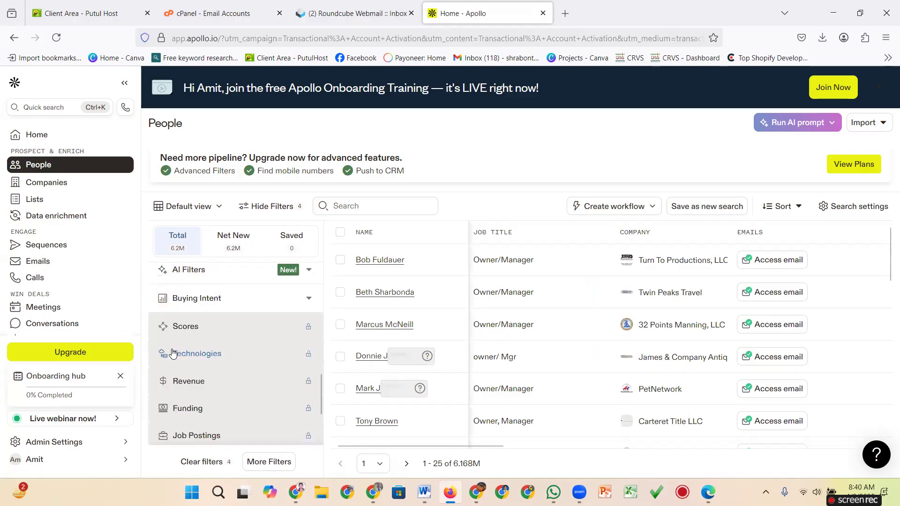
scroll(249, 377, "up", 4)
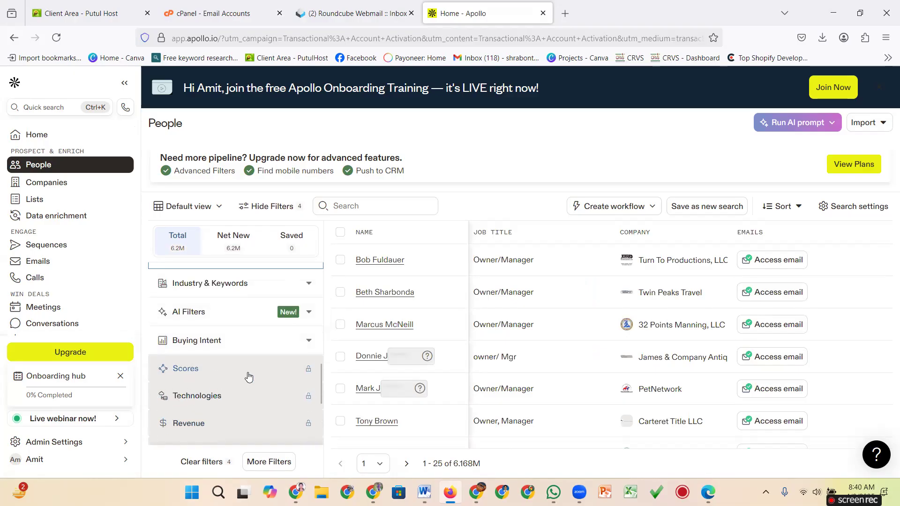
scroll(243, 373, "up", 1)
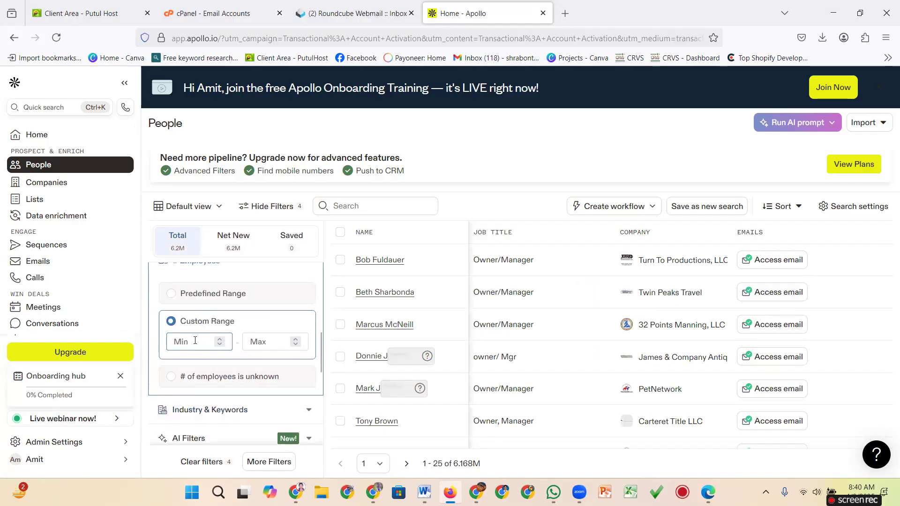
type("10")
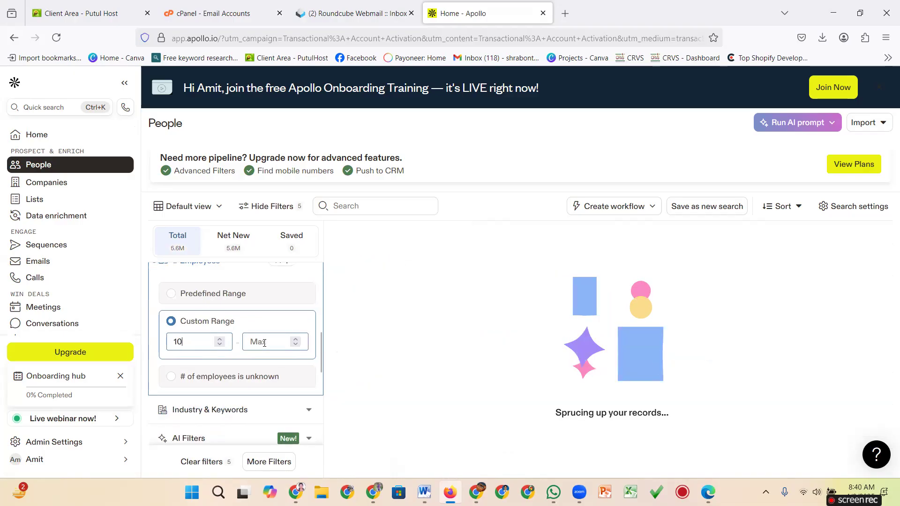
left_click(264, 342)
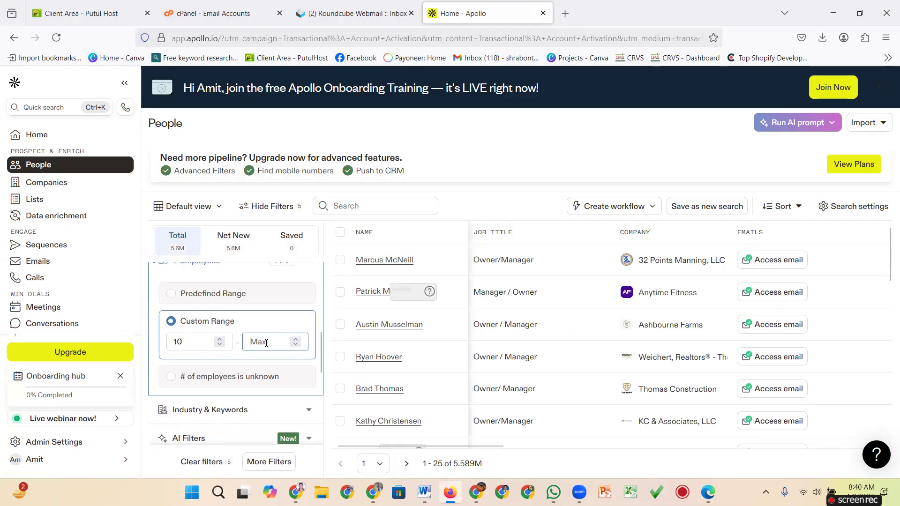
type("15")
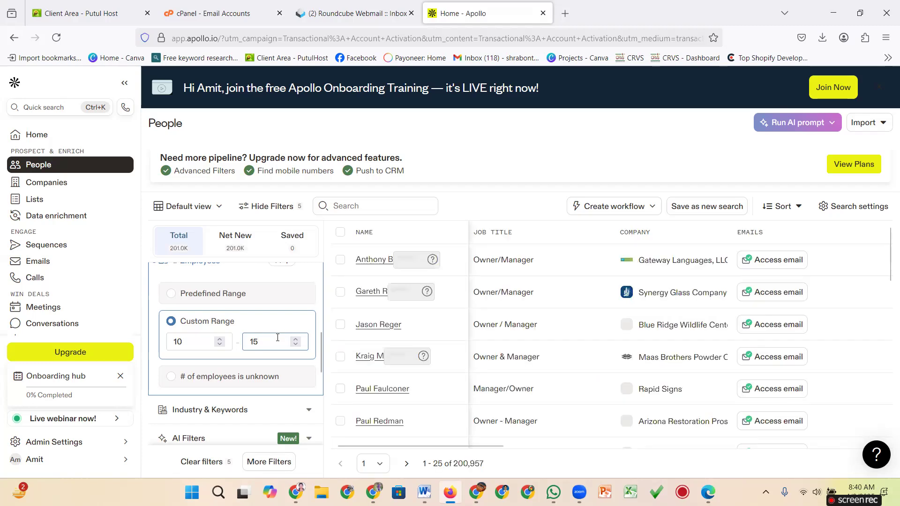
scroll(277, 338, "up", 2)
scroll(278, 339, "down", 1)
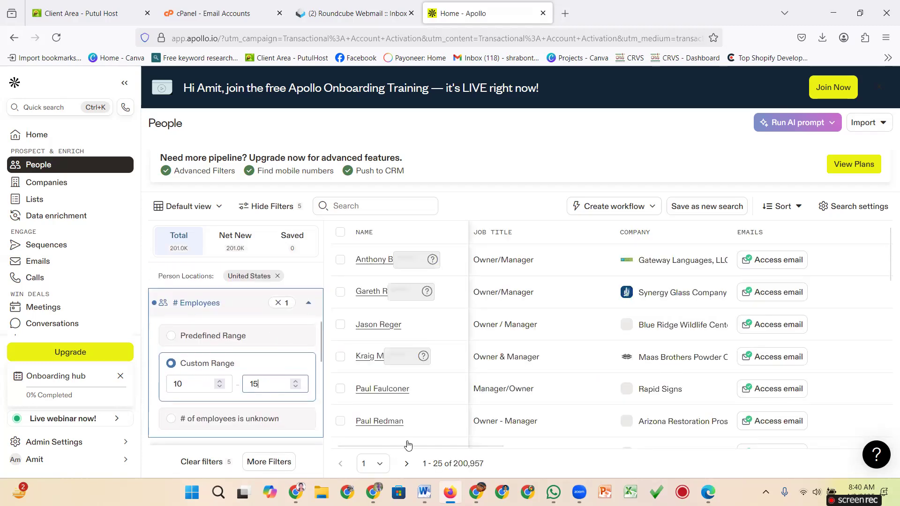
left_click_drag(411, 445, 715, 454)
Capture the Company size column to confirm 10–15 employees, then collapse the # Employees filter.
scroll(715, 309, "down", 6)
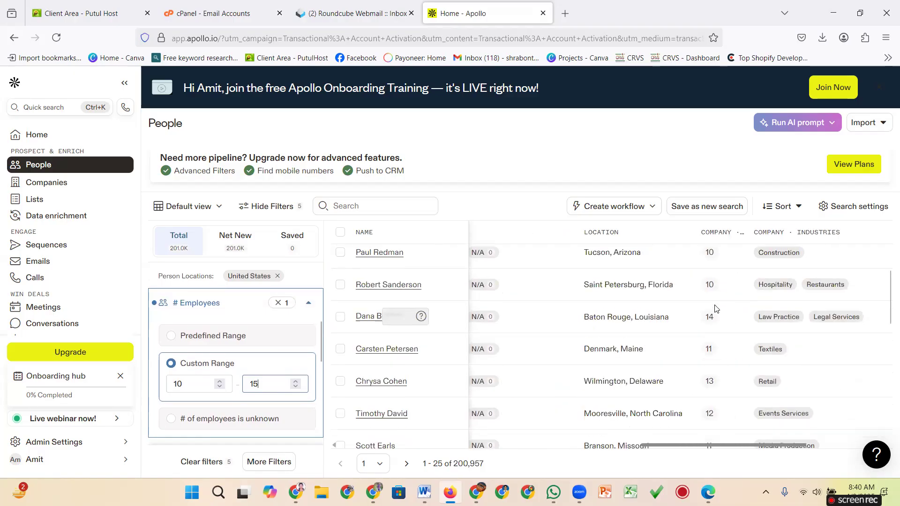
scroll(715, 309, "down", 5)
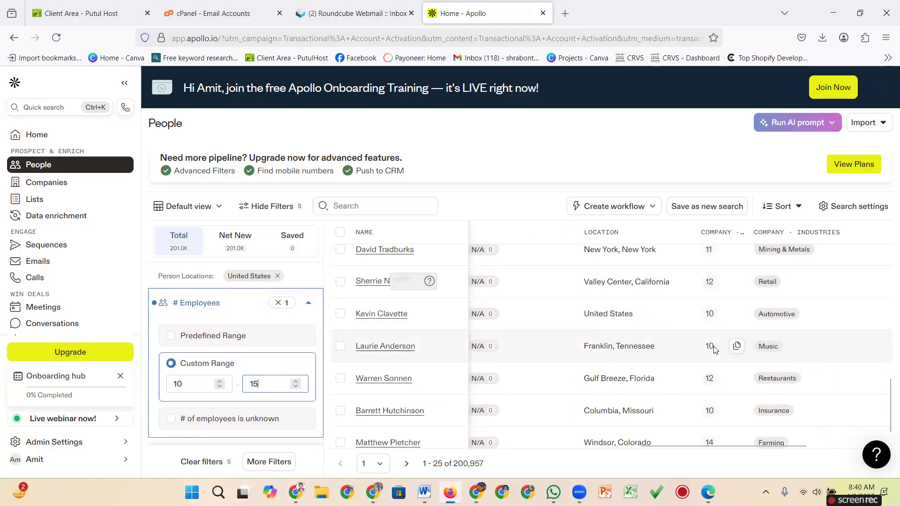
scroll(715, 349, "up", 10)
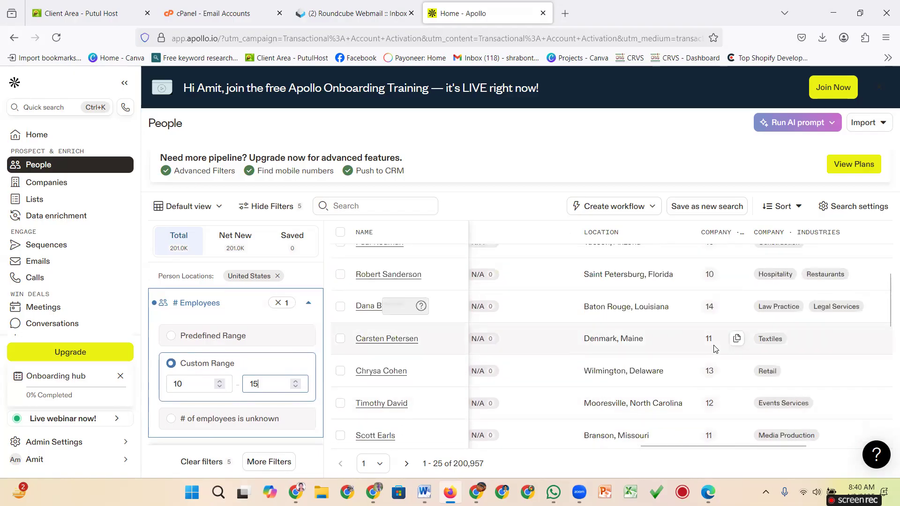
scroll(715, 349, "down", 10)
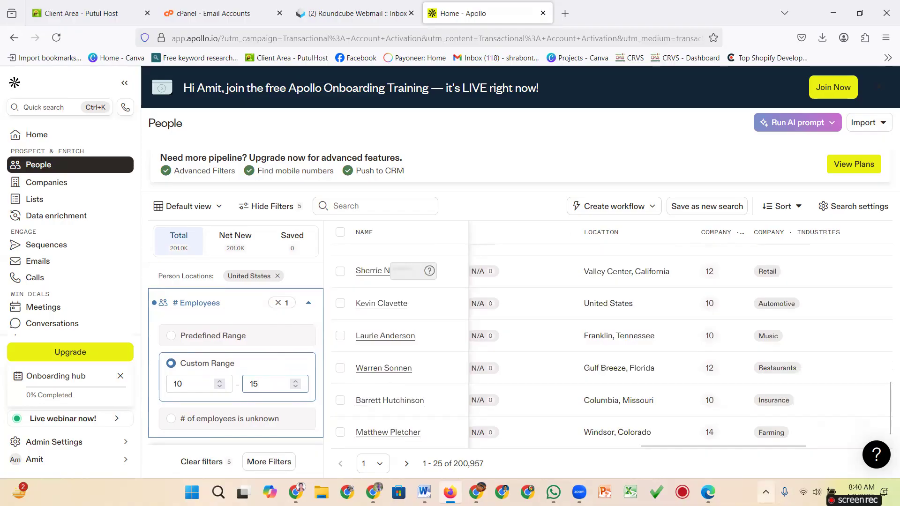
left_click(765, 492)
left_click(742, 432)
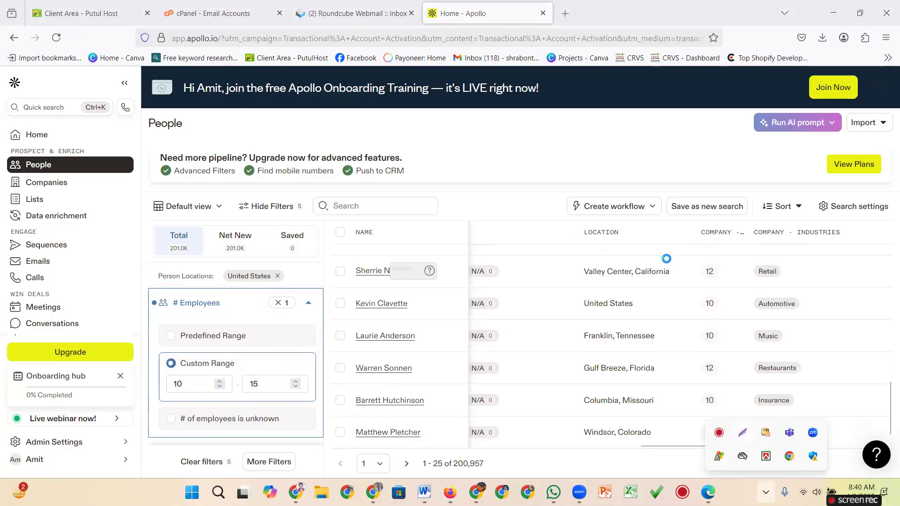
left_click_drag(686, 259, 738, 434)
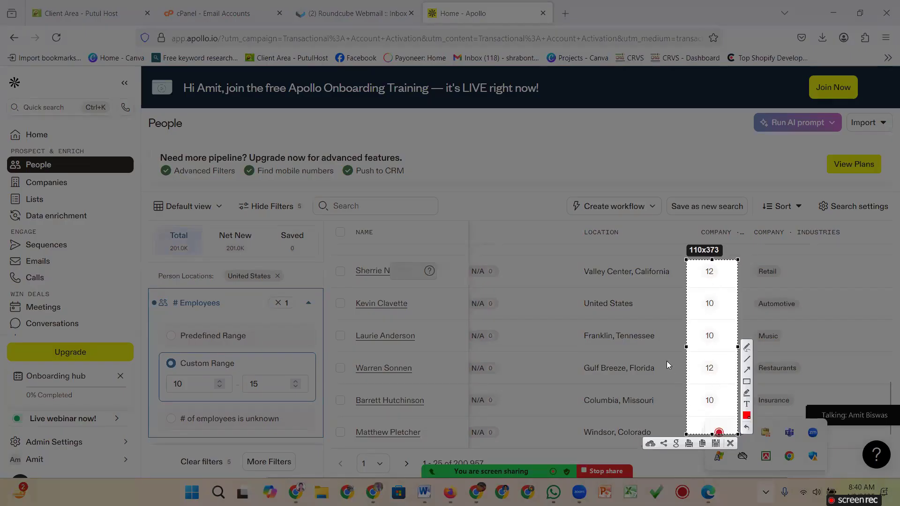
left_click(729, 443)
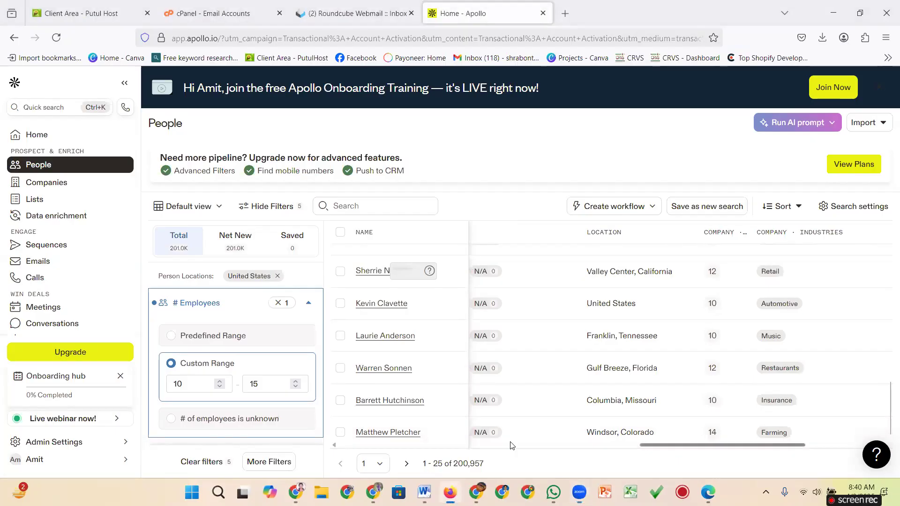
left_click_drag(676, 444, 427, 445)
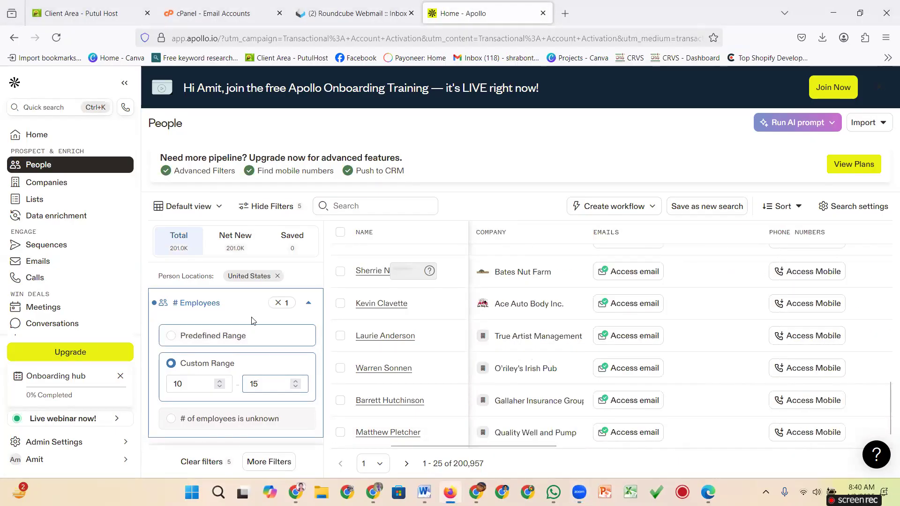
left_click(310, 305)
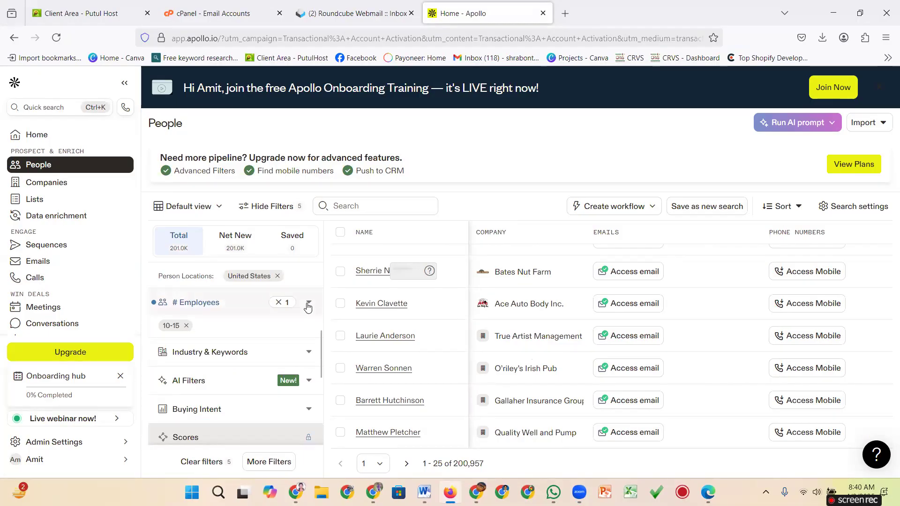
Search industries for 'Hea' and add 'hospital & health care' as the industry filter.
scroll(193, 328, "down", 1)
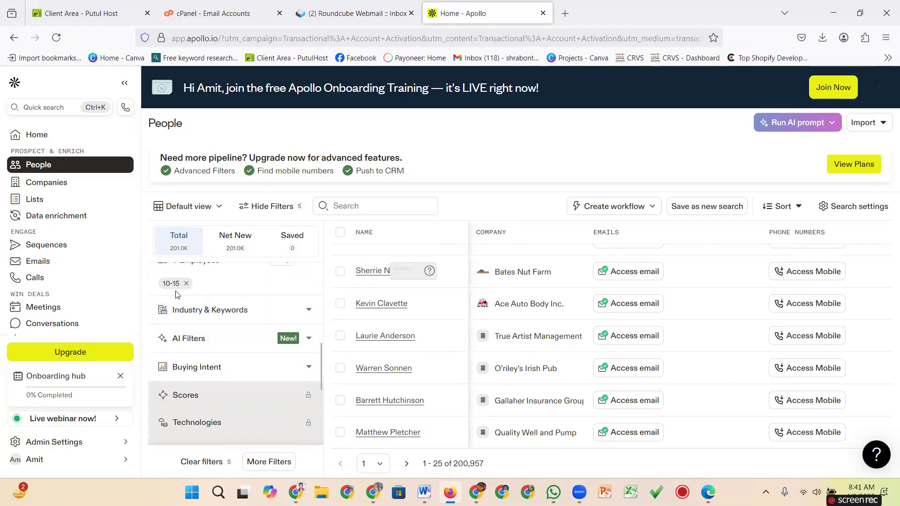
left_click(309, 310)
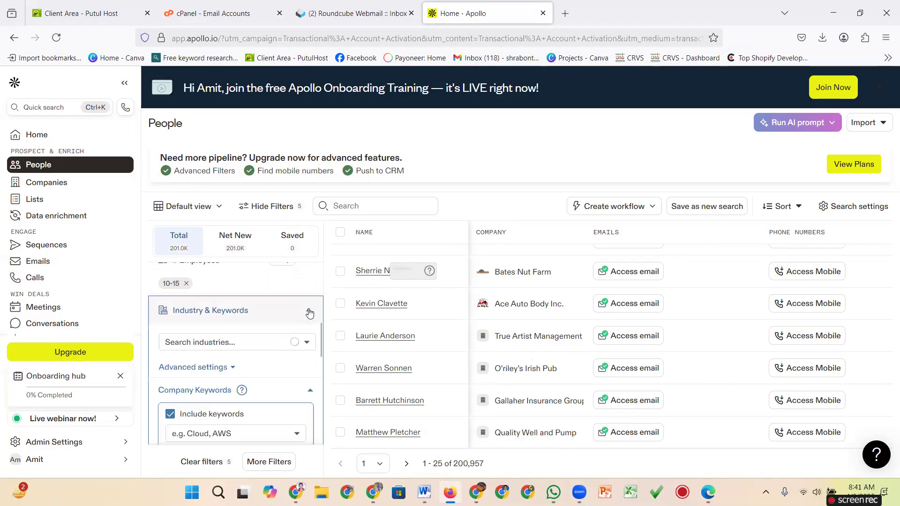
left_click(244, 342)
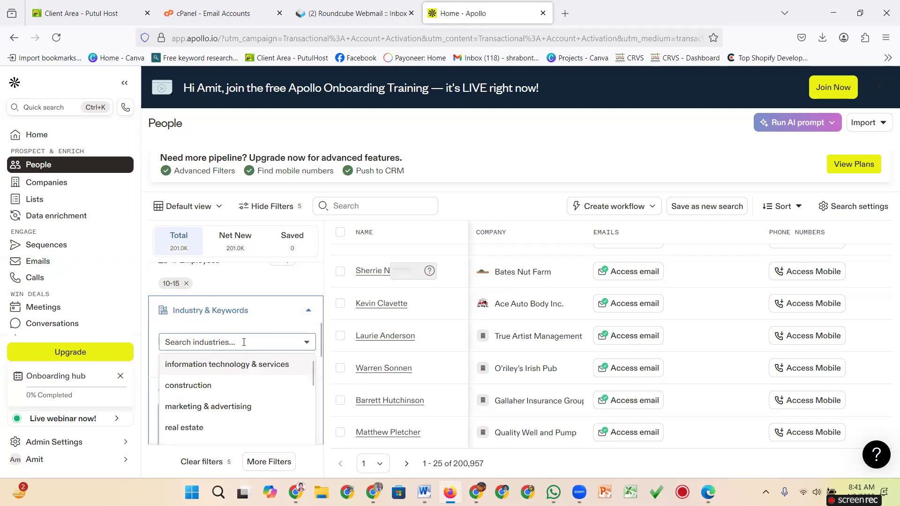
type("Hea")
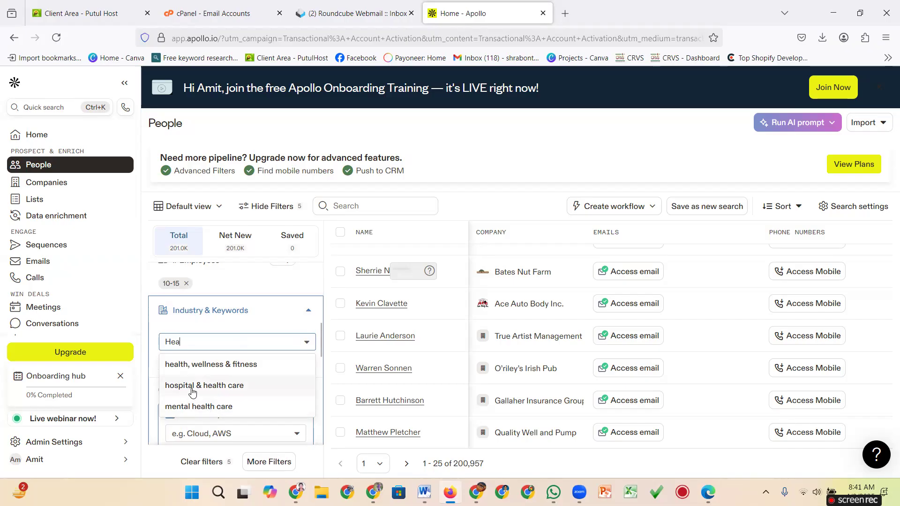
left_click(226, 387)
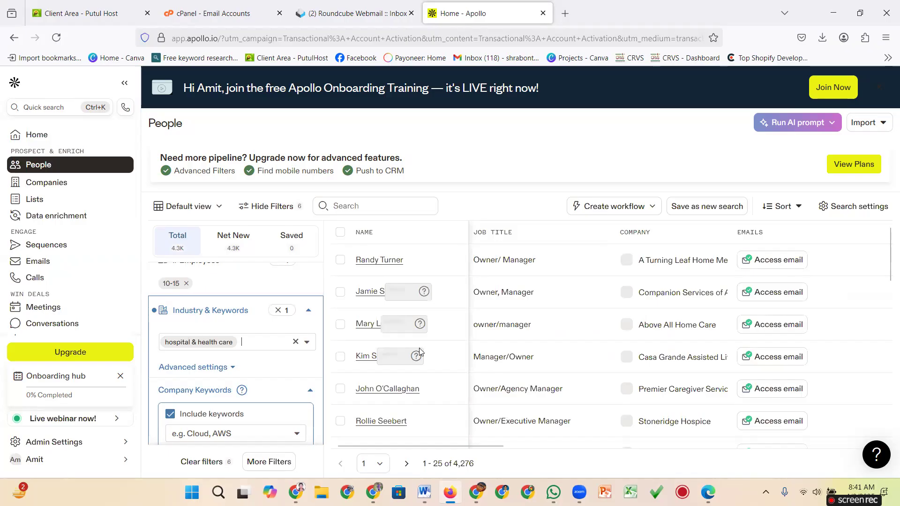
scroll(692, 315, "down", 5)
scroll(502, 317, "down", 6)
scroll(502, 319, "up", 3)
scroll(502, 319, "up", 8)
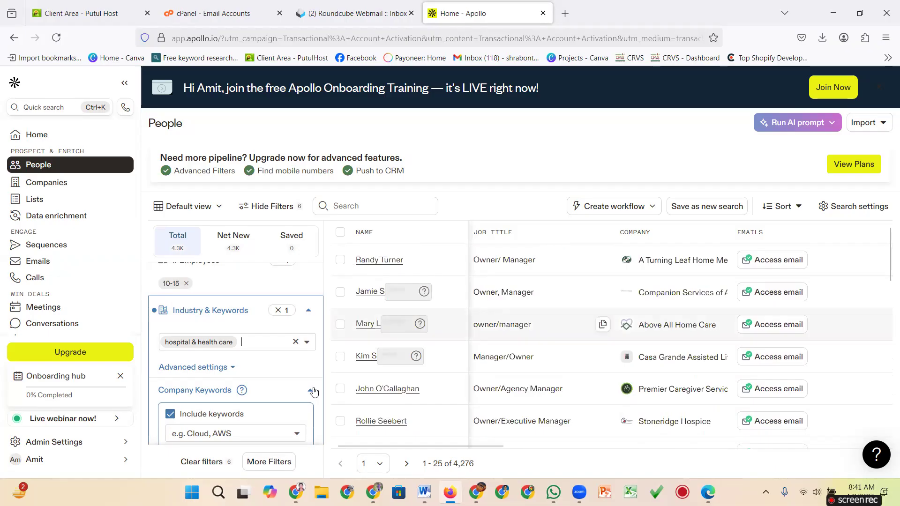
scroll(314, 356, "up", 6)
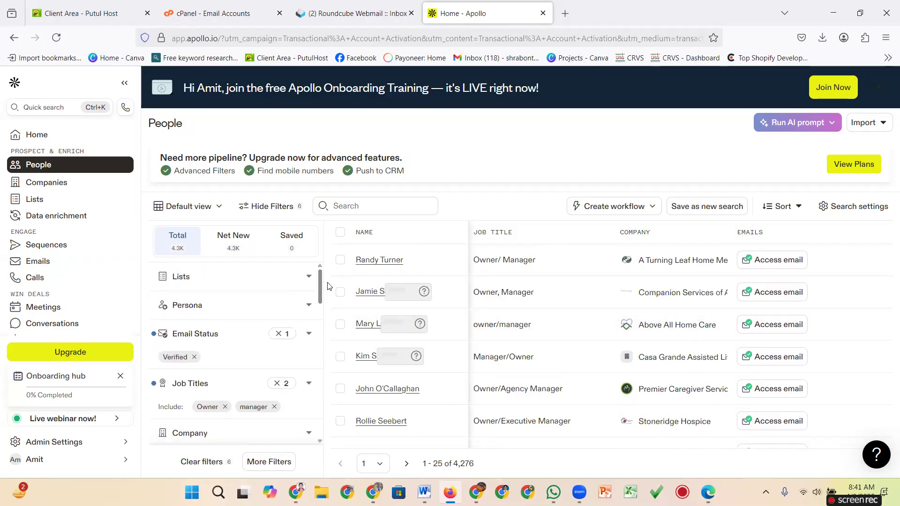
Review Verified email and Owner/manager filters in the sidebar, then switch to the Word notes.
scroll(328, 286, "down", 10)
scroll(325, 279, "up", 10)
mouse_move(318, 283)
left_mouse_down()
mouse_move(321, 343)
mouse_move(319, 288)
left_mouse_up()
scroll(318, 326, "down", 10)
scroll(318, 327, "up", 10)
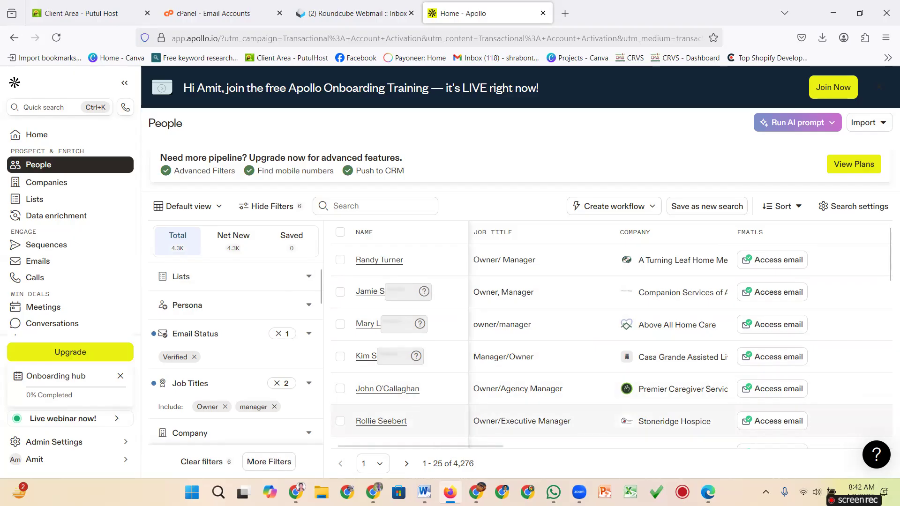
key("alt+Tab")
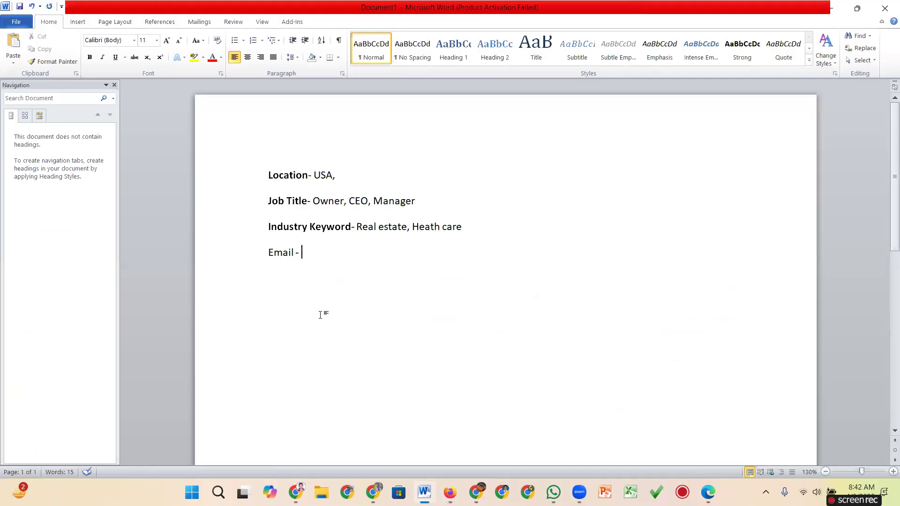
Highlight the location, job title and industry criteria lines in Word, then return to Apollo.
left_click_drag(264, 178, 461, 227)
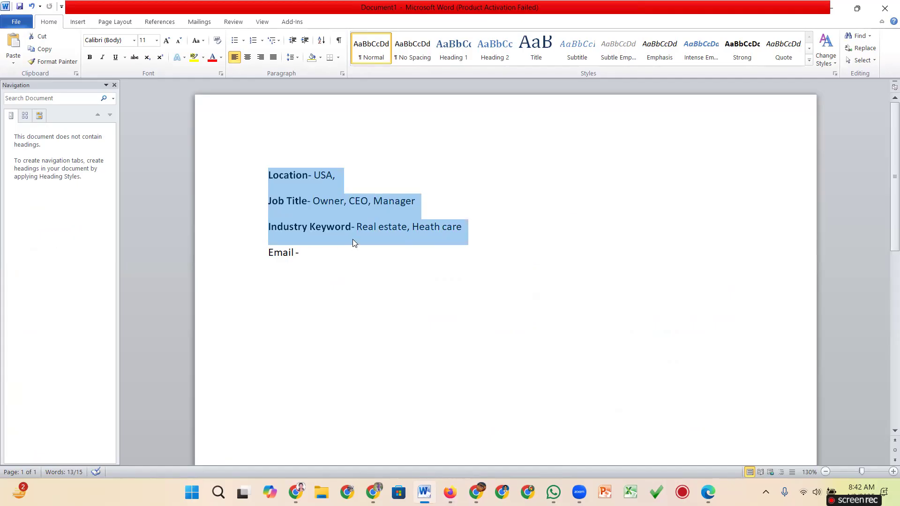
left_click(391, 310)
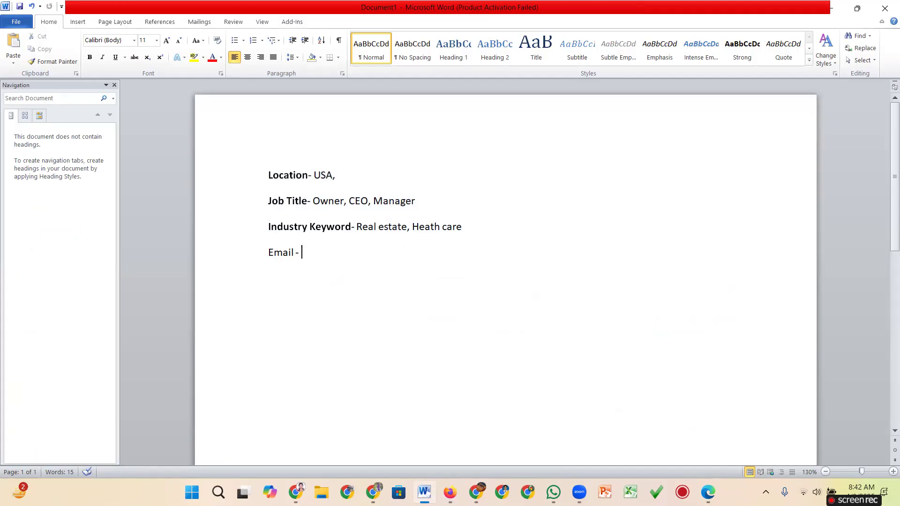
mouse_move(476, 493)
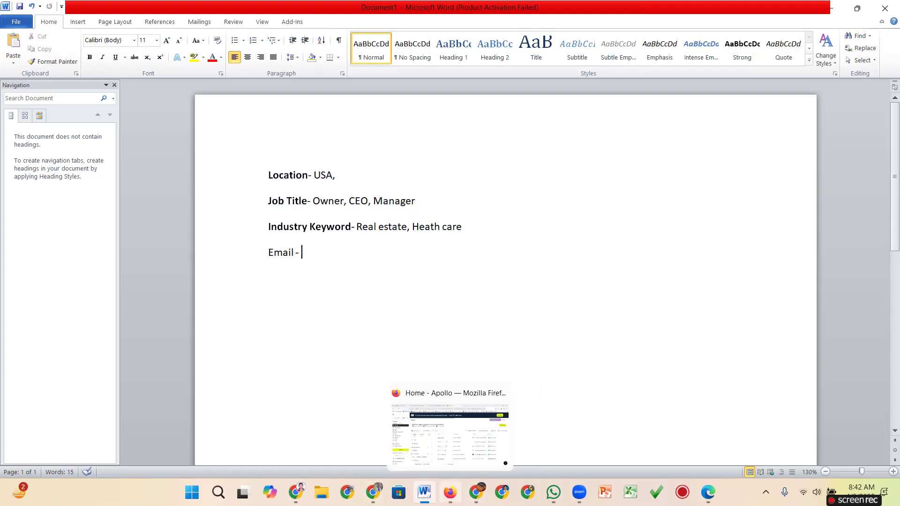
left_click(440, 443)
scroll(215, 292, "down", 2)
scroll(216, 292, "up", 2)
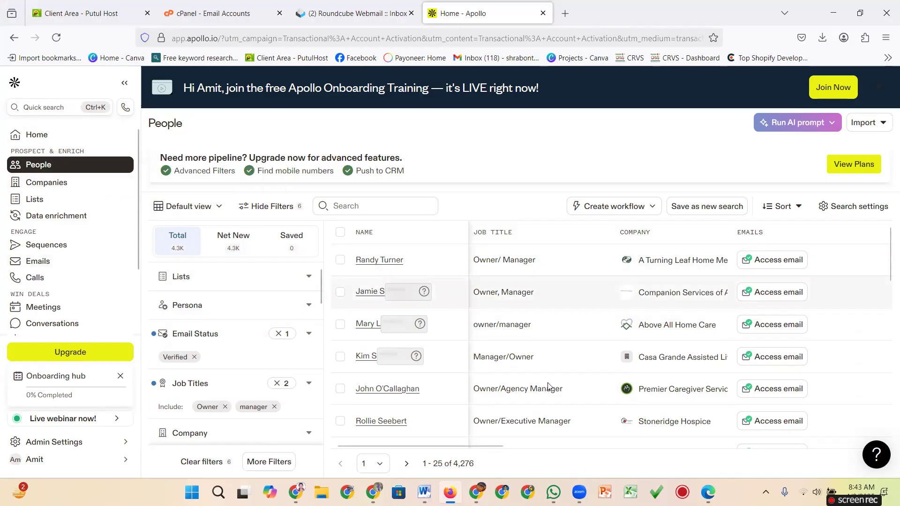
mouse_move(708, 492)
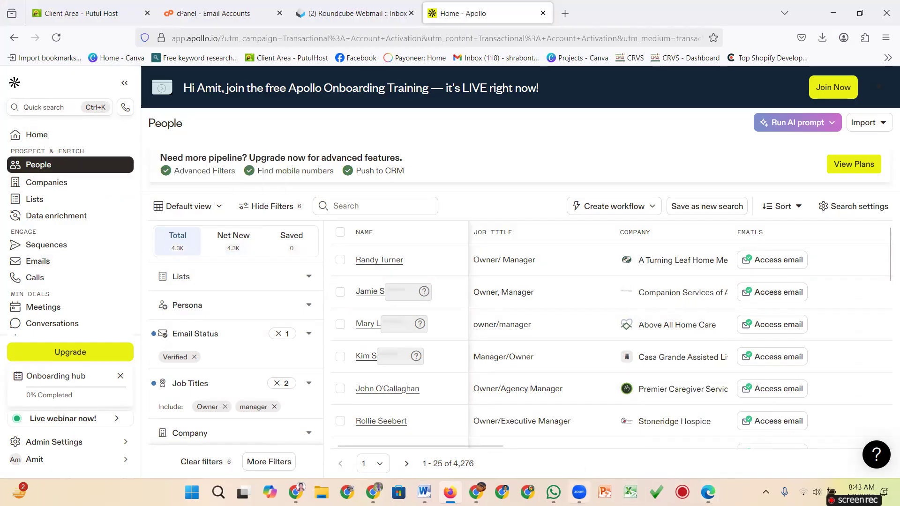
mouse_move(577, 491)
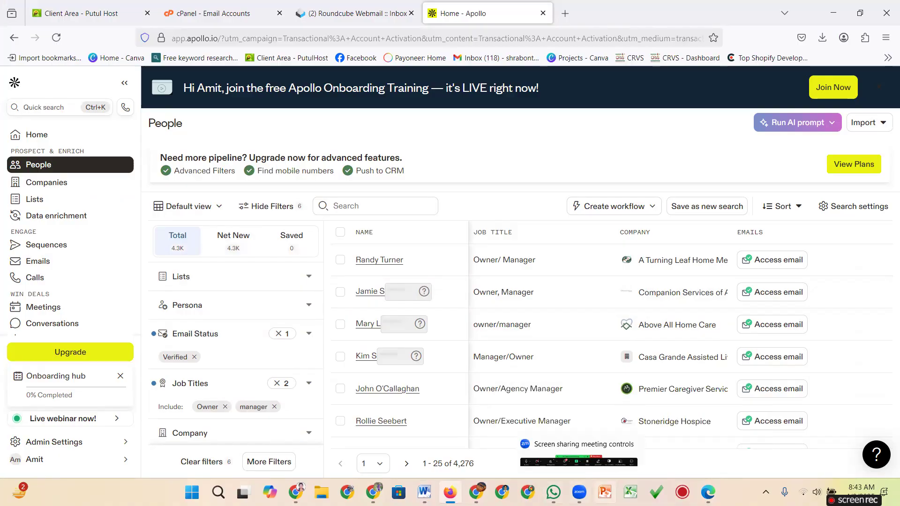
left_click(579, 492)
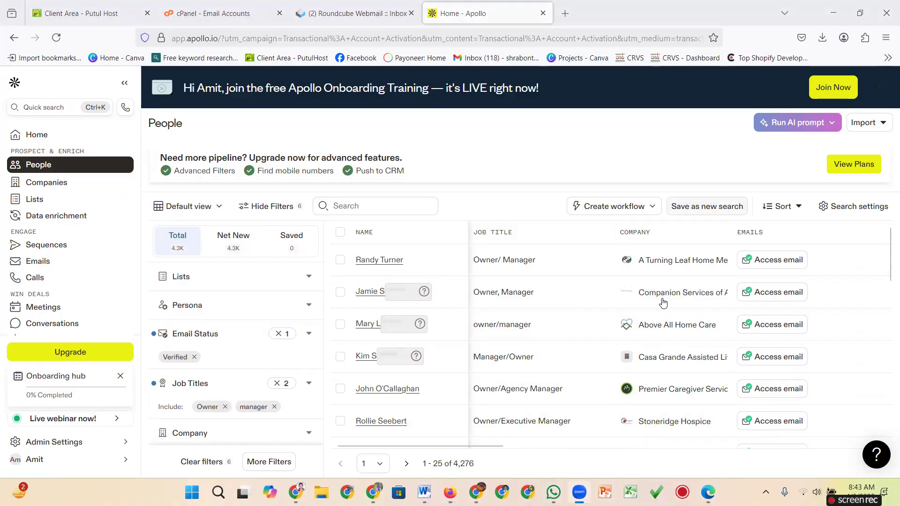